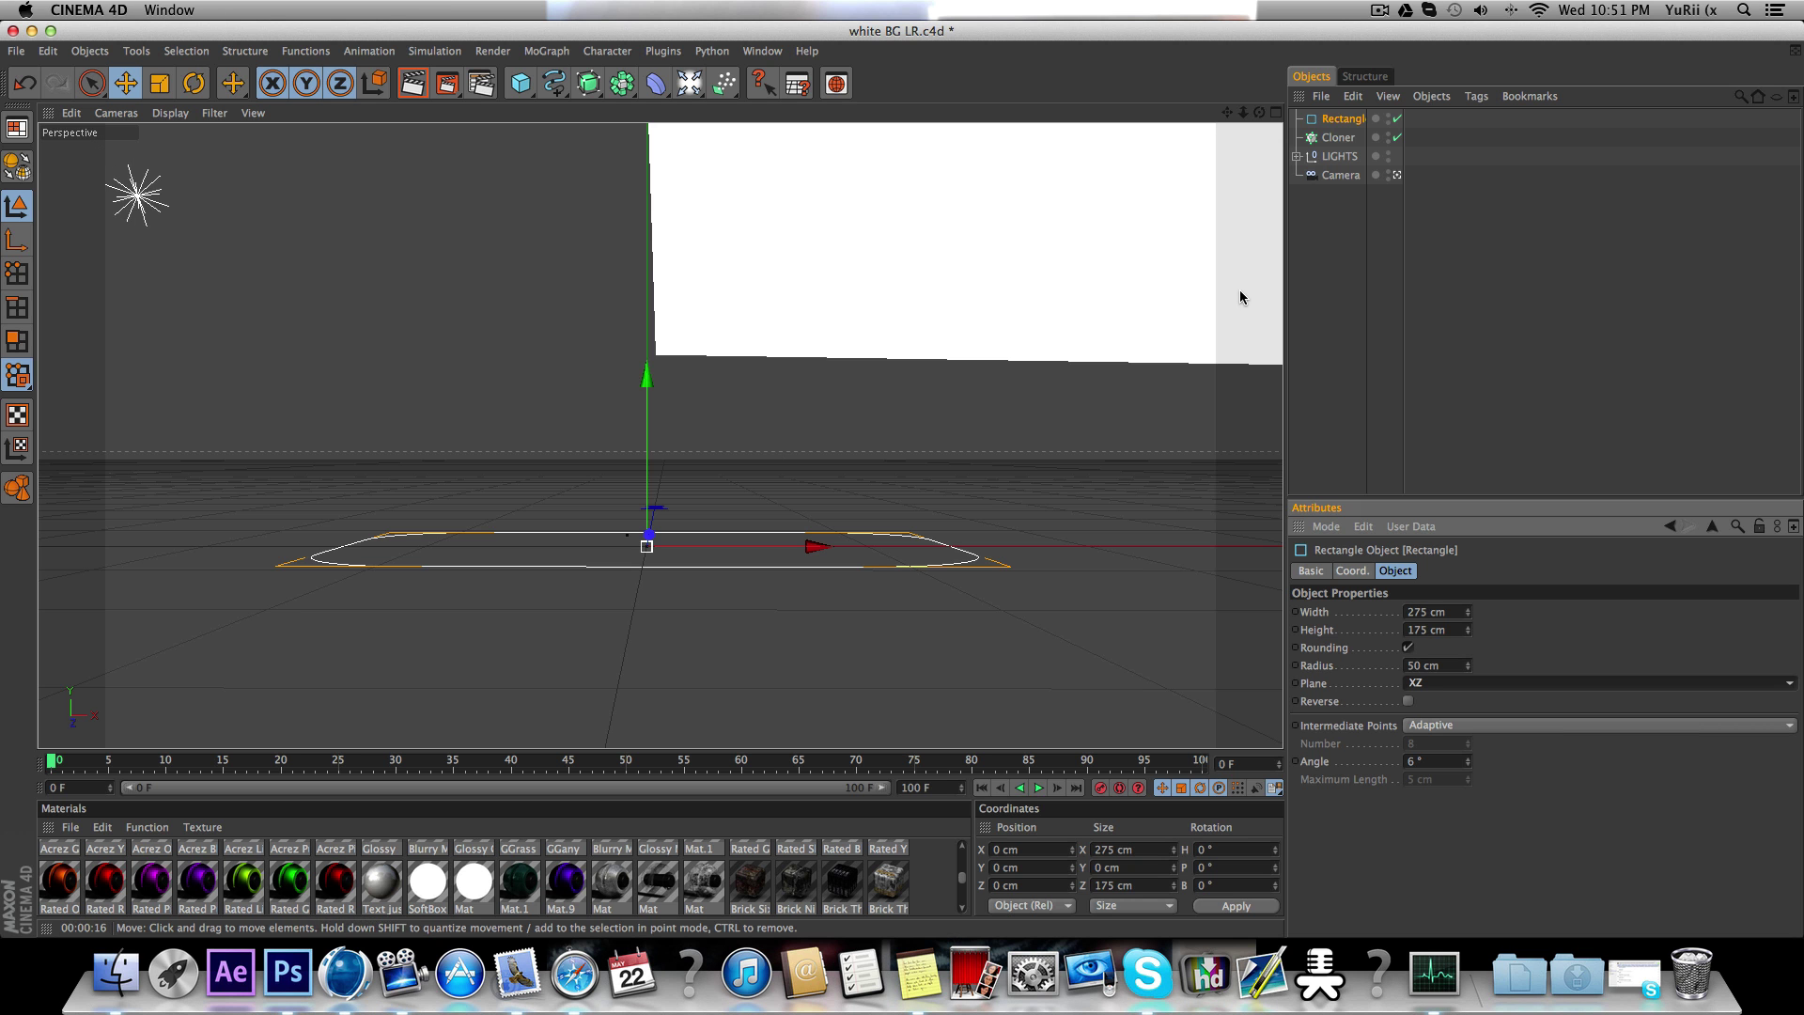
Step: Delete the Cloner and Rectangle objects from the Object Manager
left_click(1339, 136)
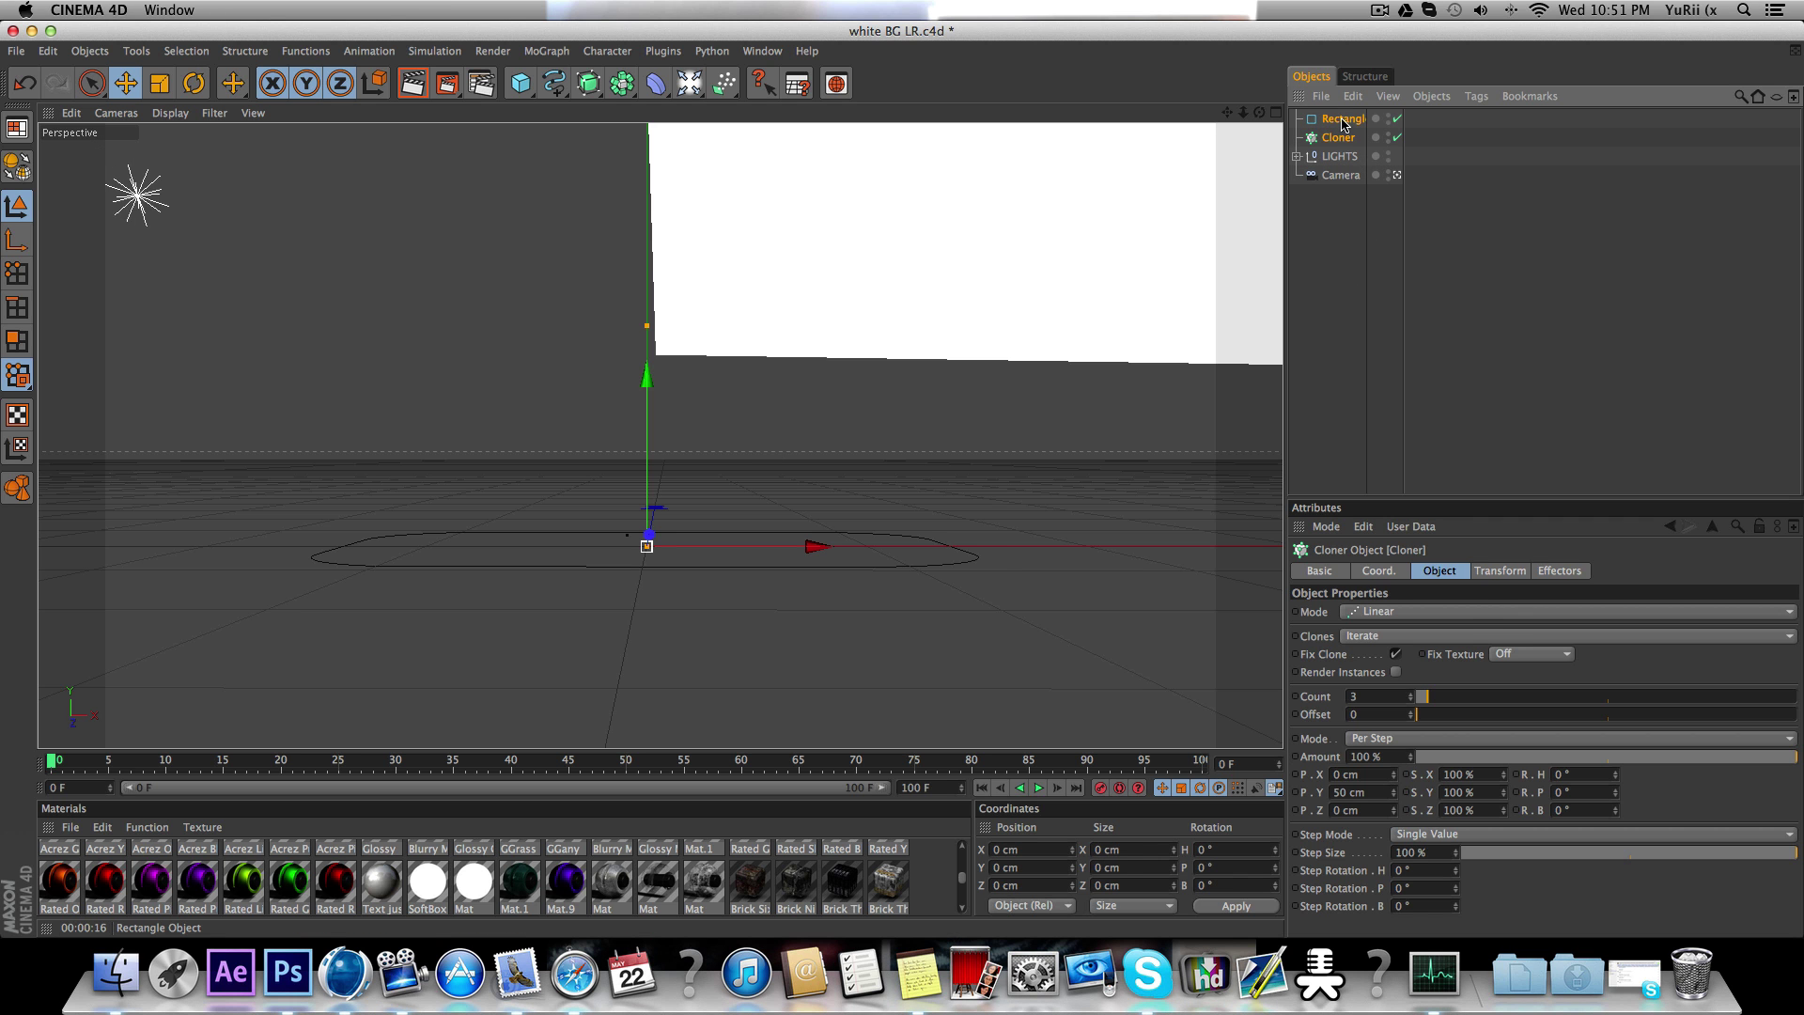
left_click(1342, 120, "shift")
key("Delete")
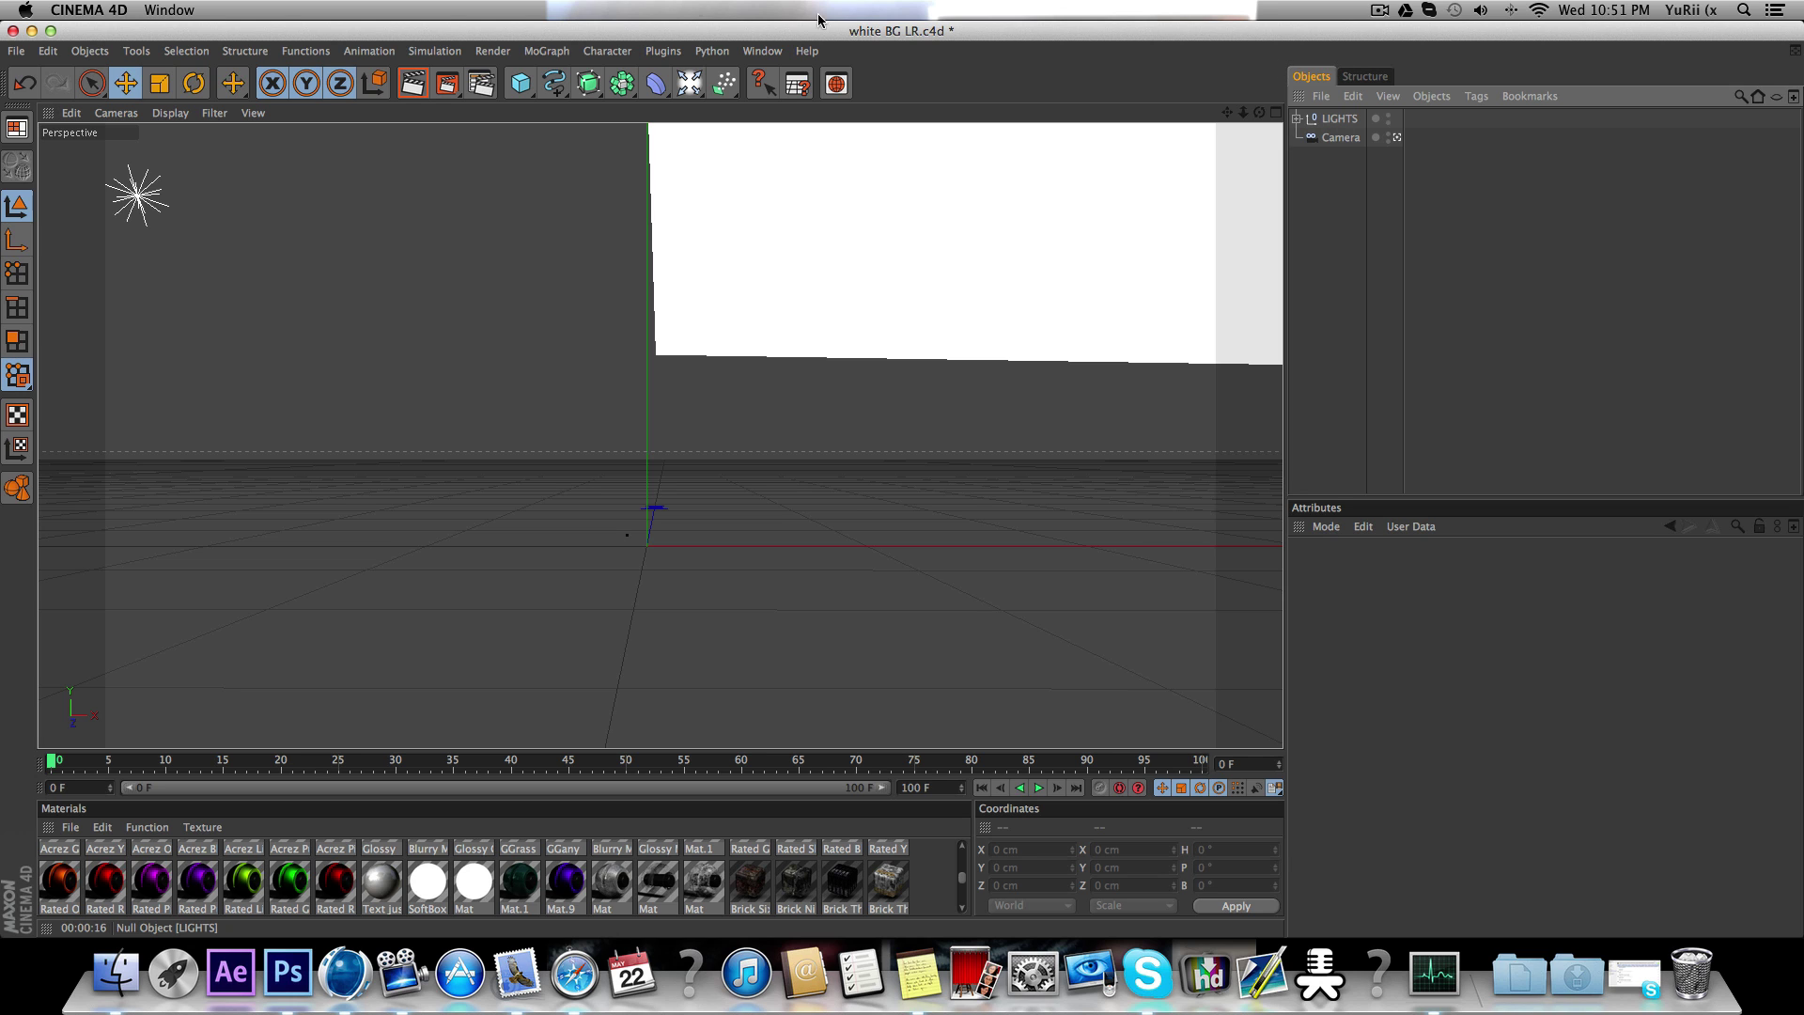
Step: Insert a fresh Cloner object from the MoGraph menu
left_click(560, 54)
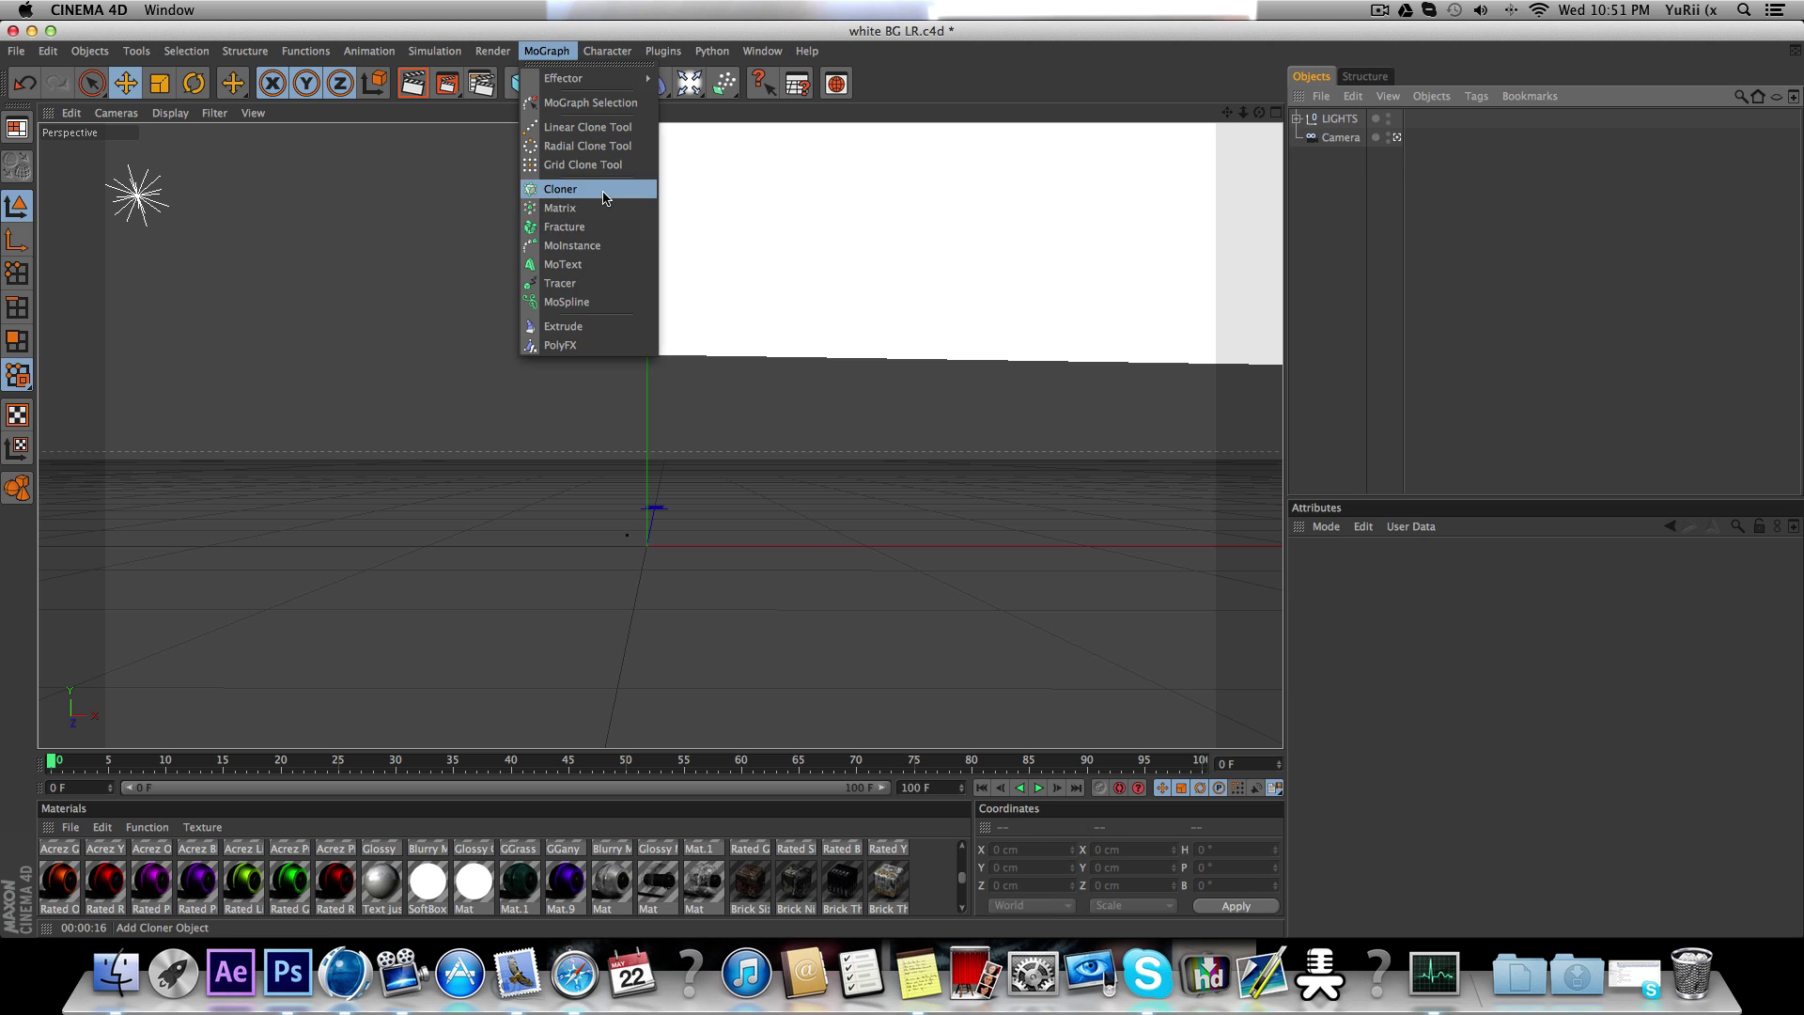
left_click(563, 190)
left_click(1342, 219)
left_click(1337, 119)
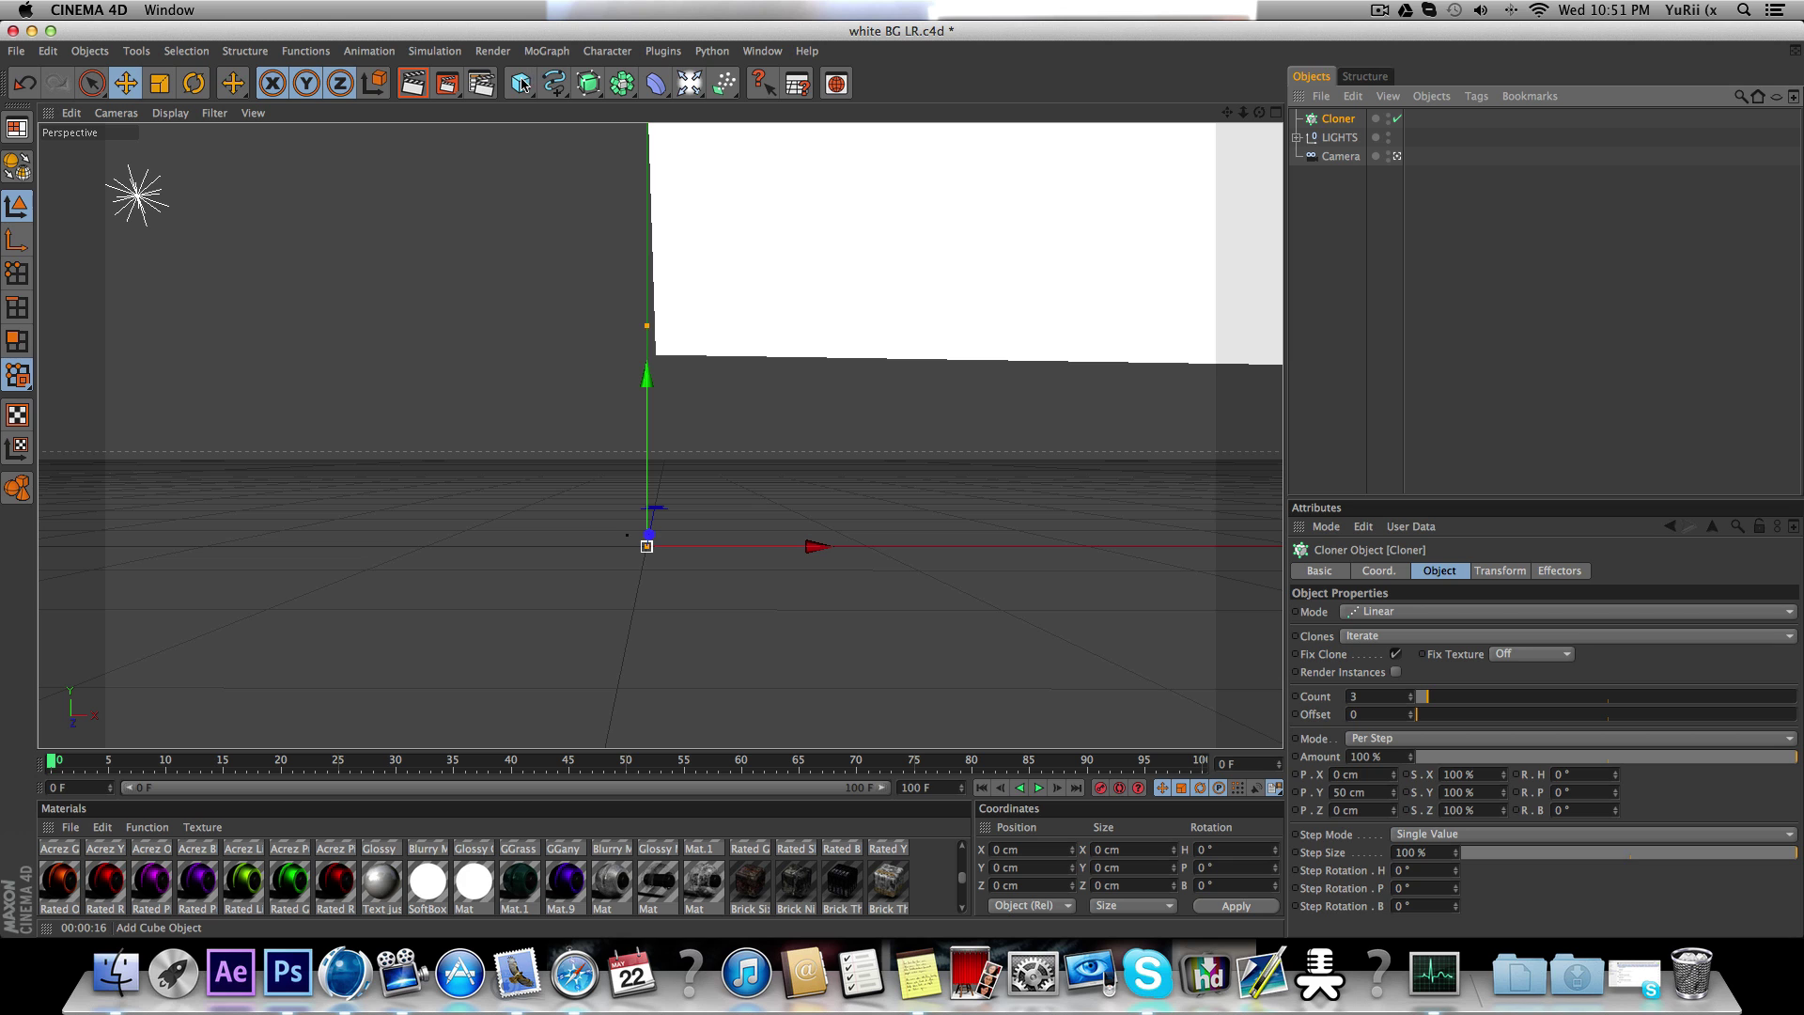
left_click(522, 85)
Step: Add a Rectangle spline with a 275 cm width
left_click(553, 88)
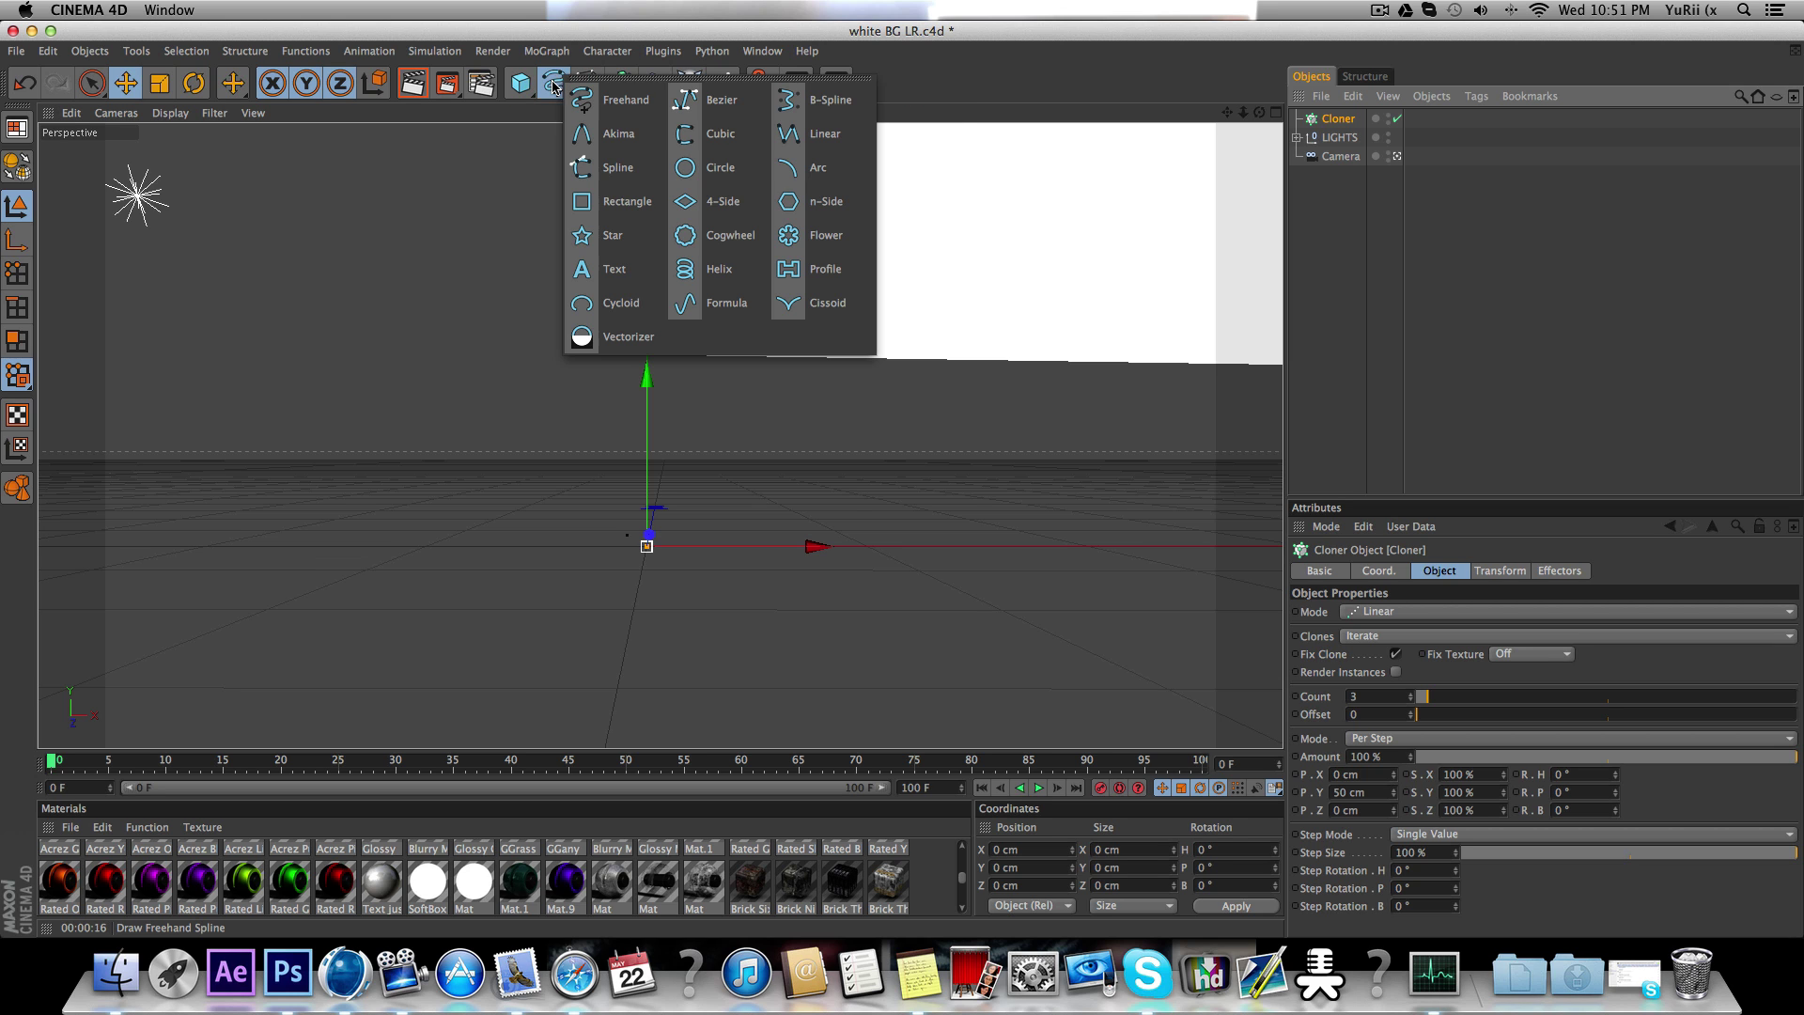
left_click(621, 202)
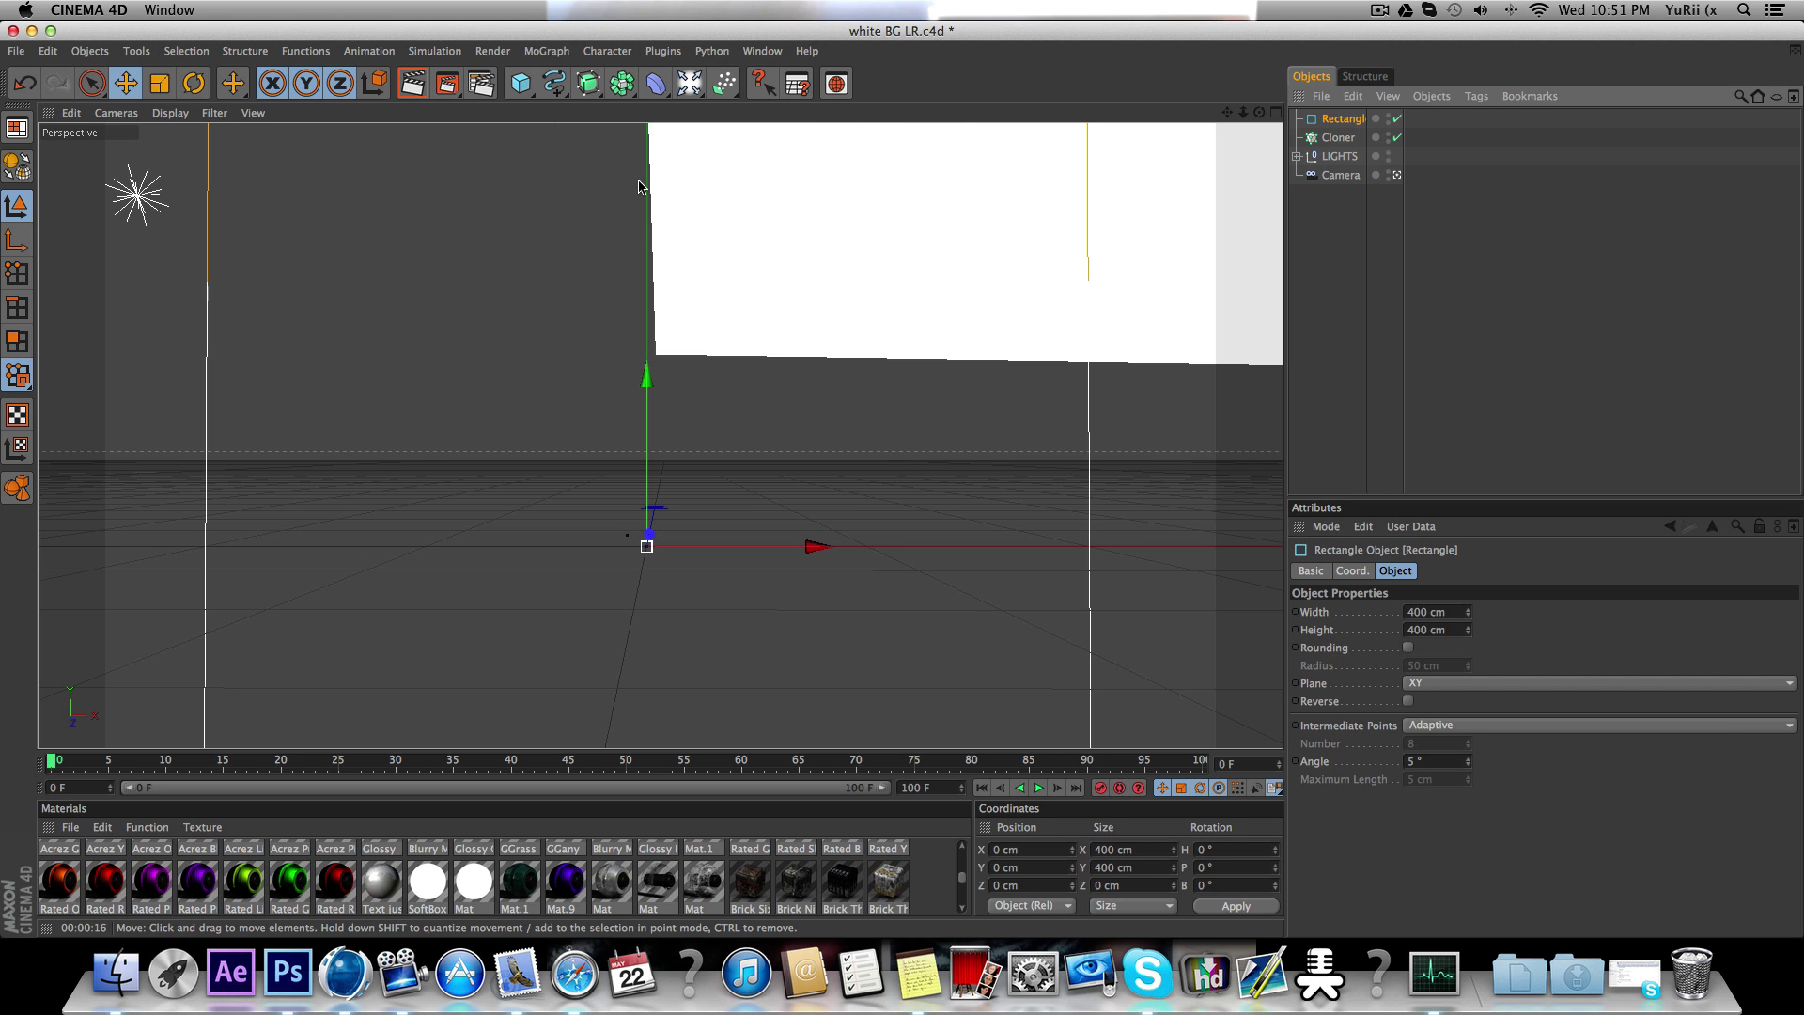
left_click(1459, 613)
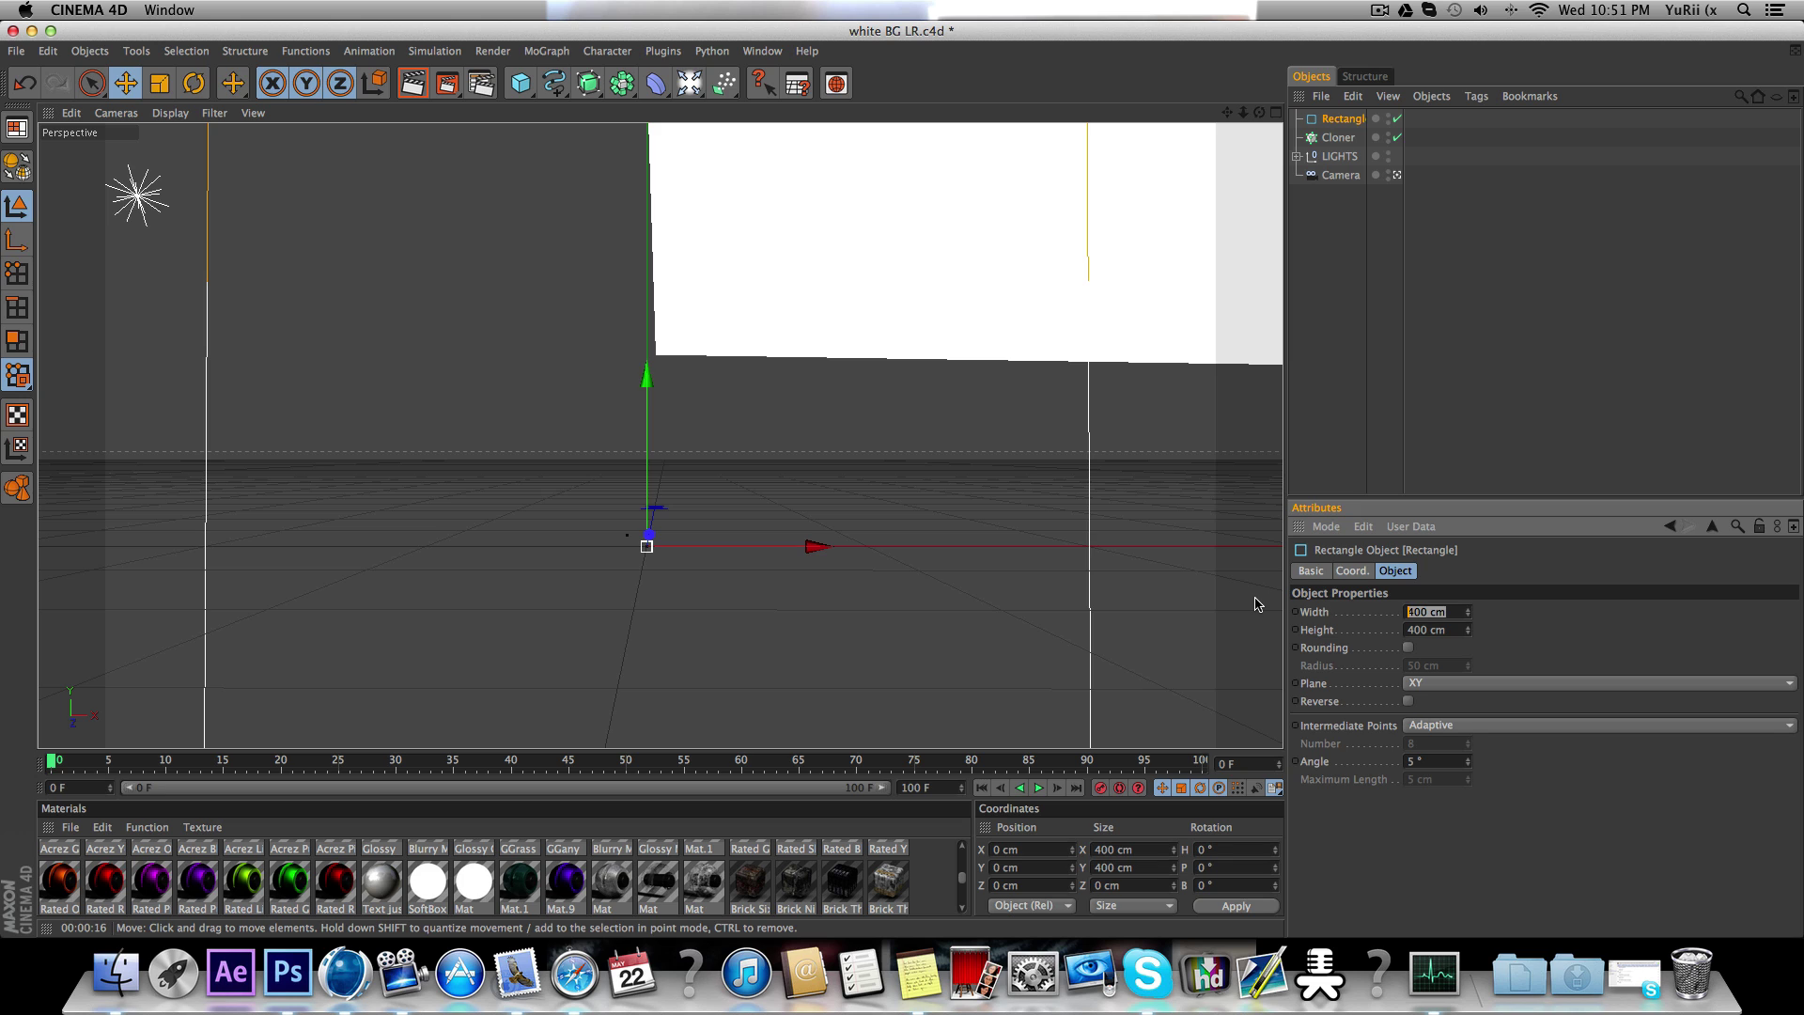
type("275")
key("Tab")
type("175")
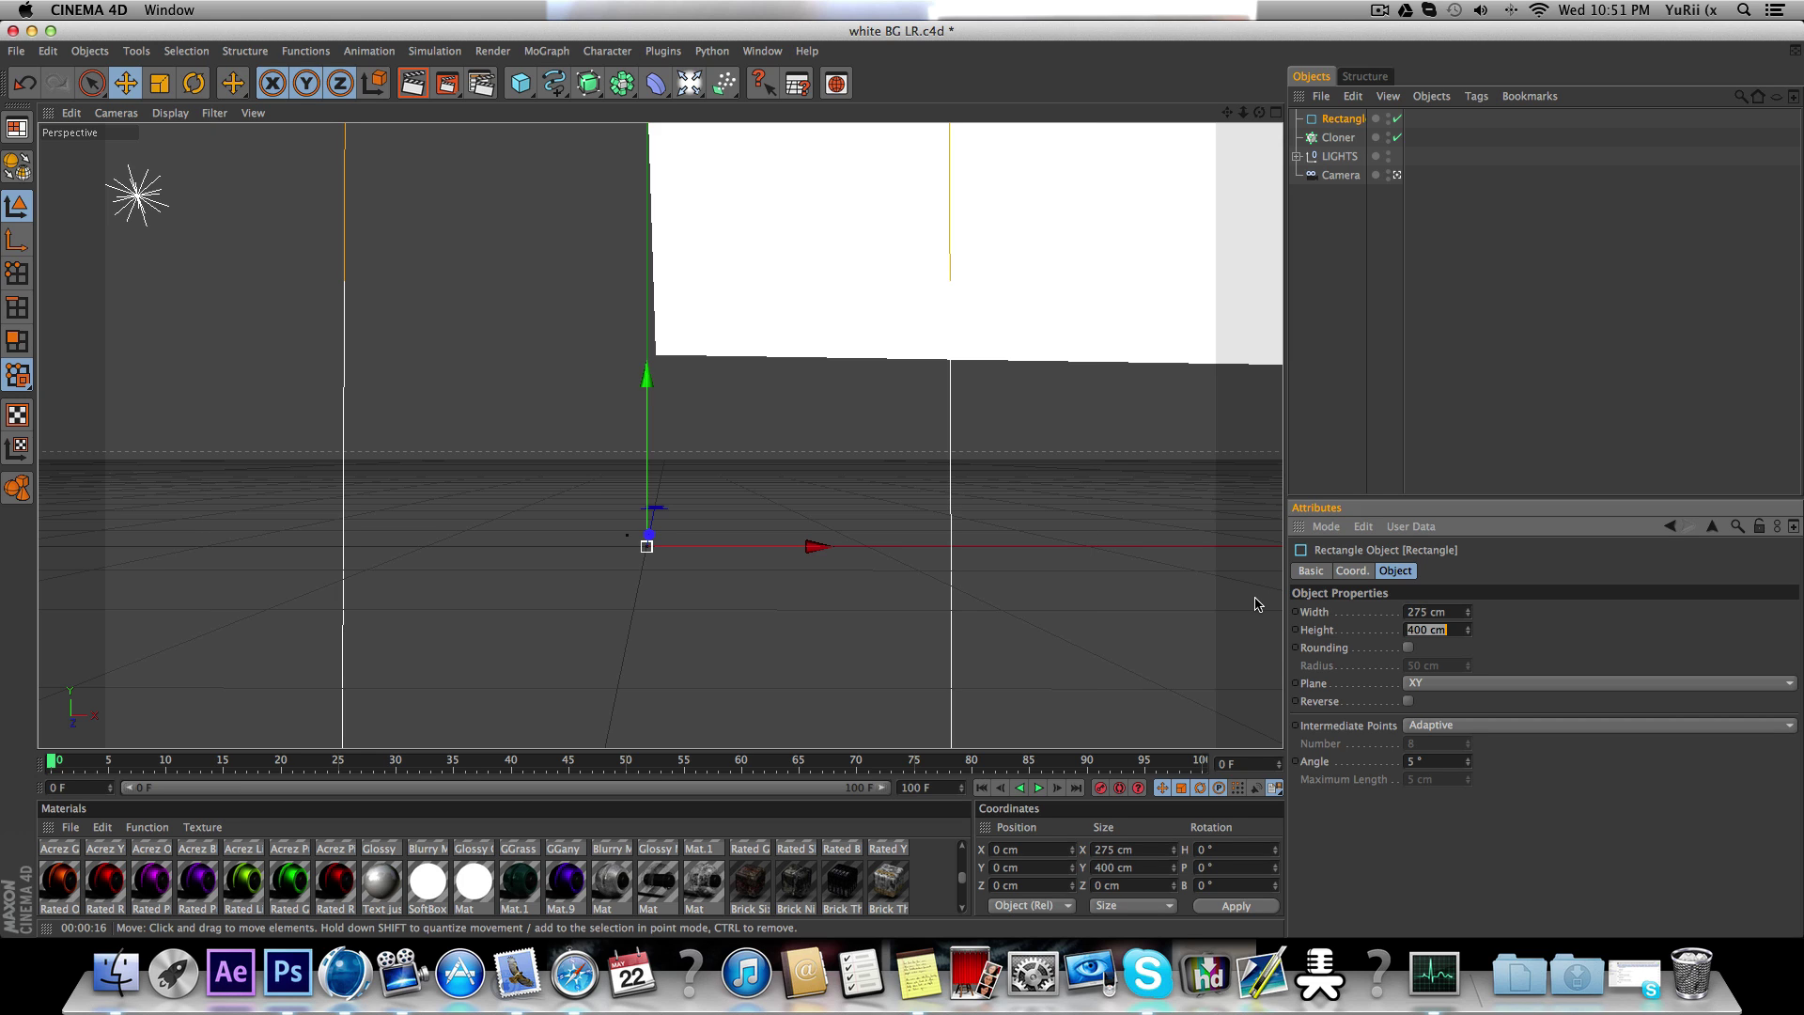
Step: Round the rectangle's corners, lay it on the XZ plane, and set the angle to 6°
left_click(1408, 648)
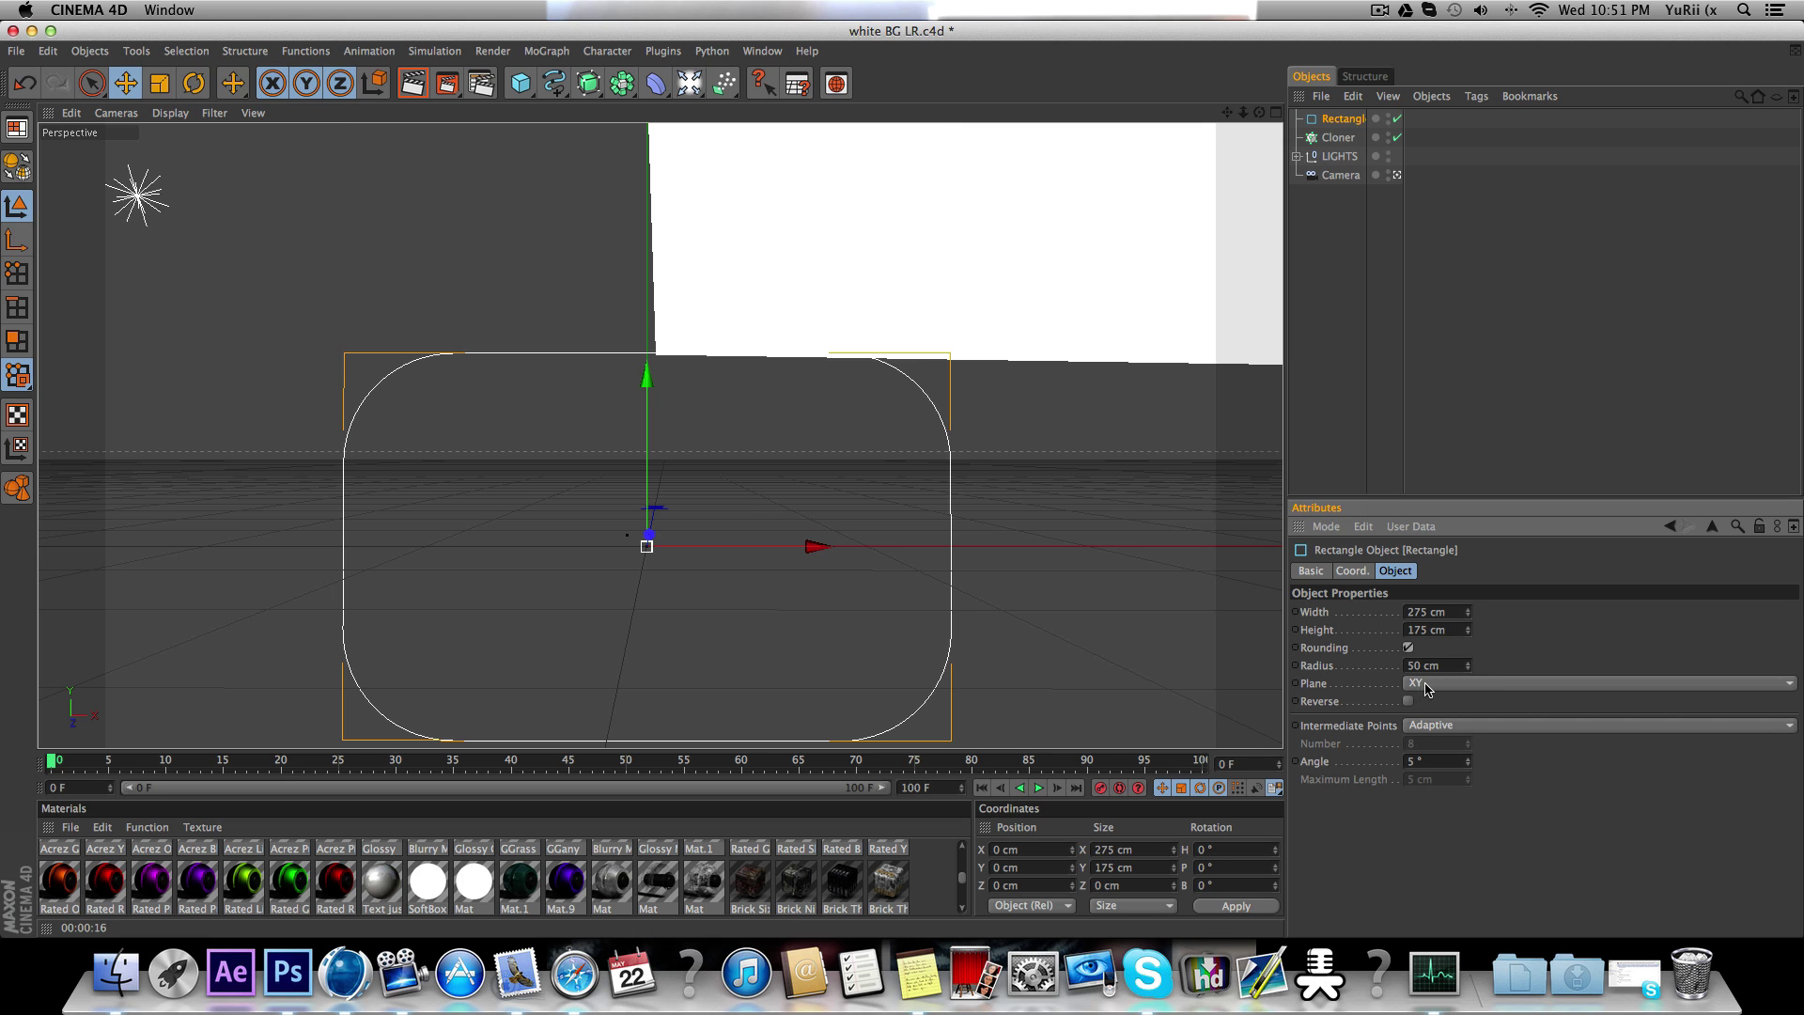
left_click(1416, 688)
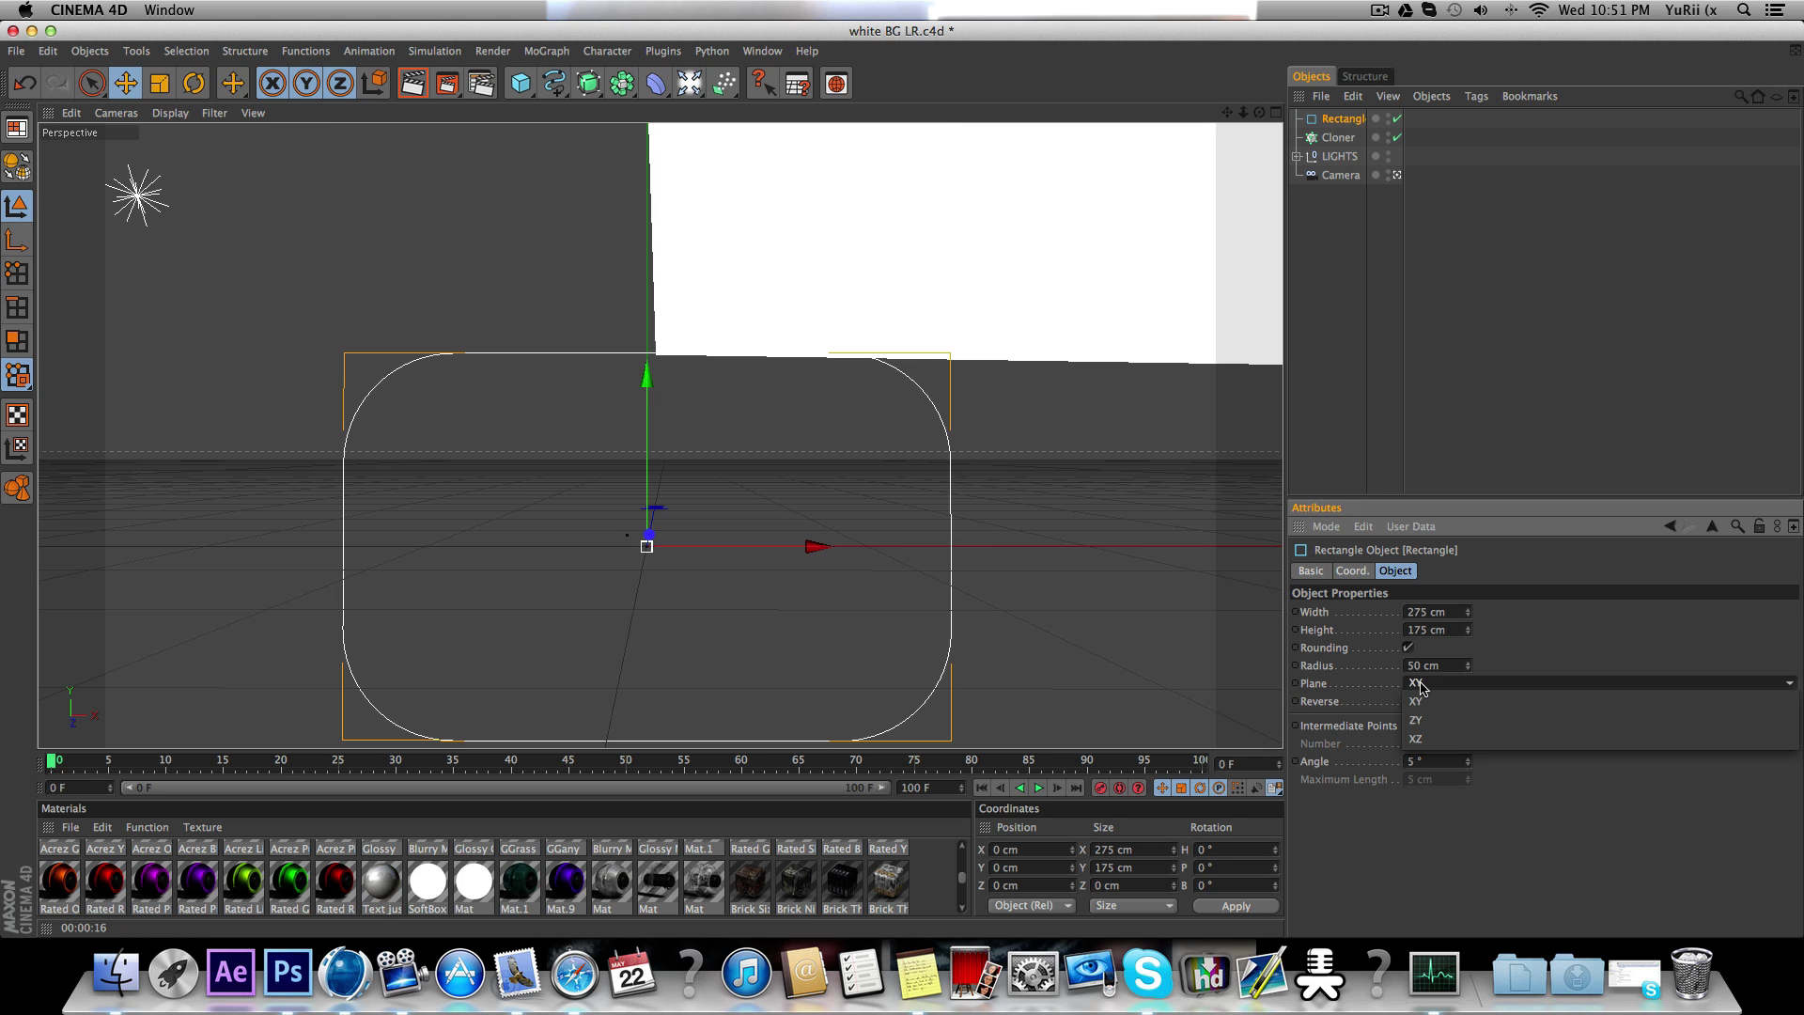
left_click(1435, 739)
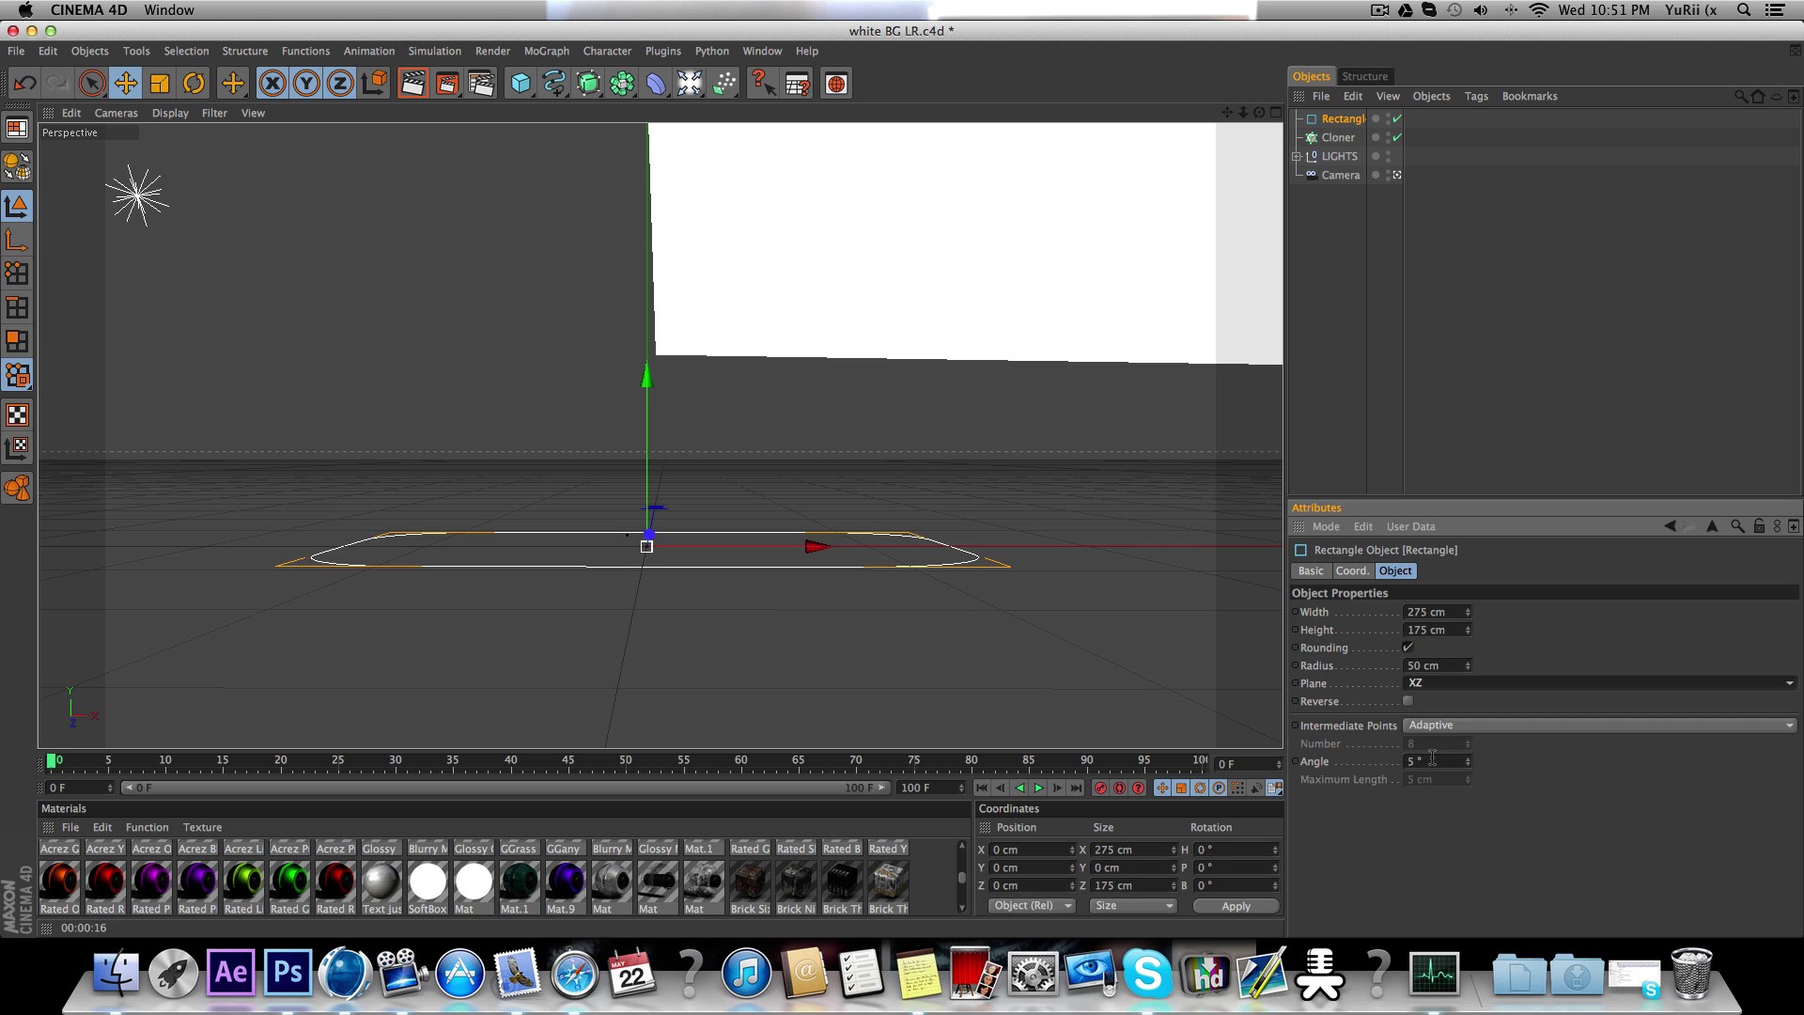
left_click(1433, 760)
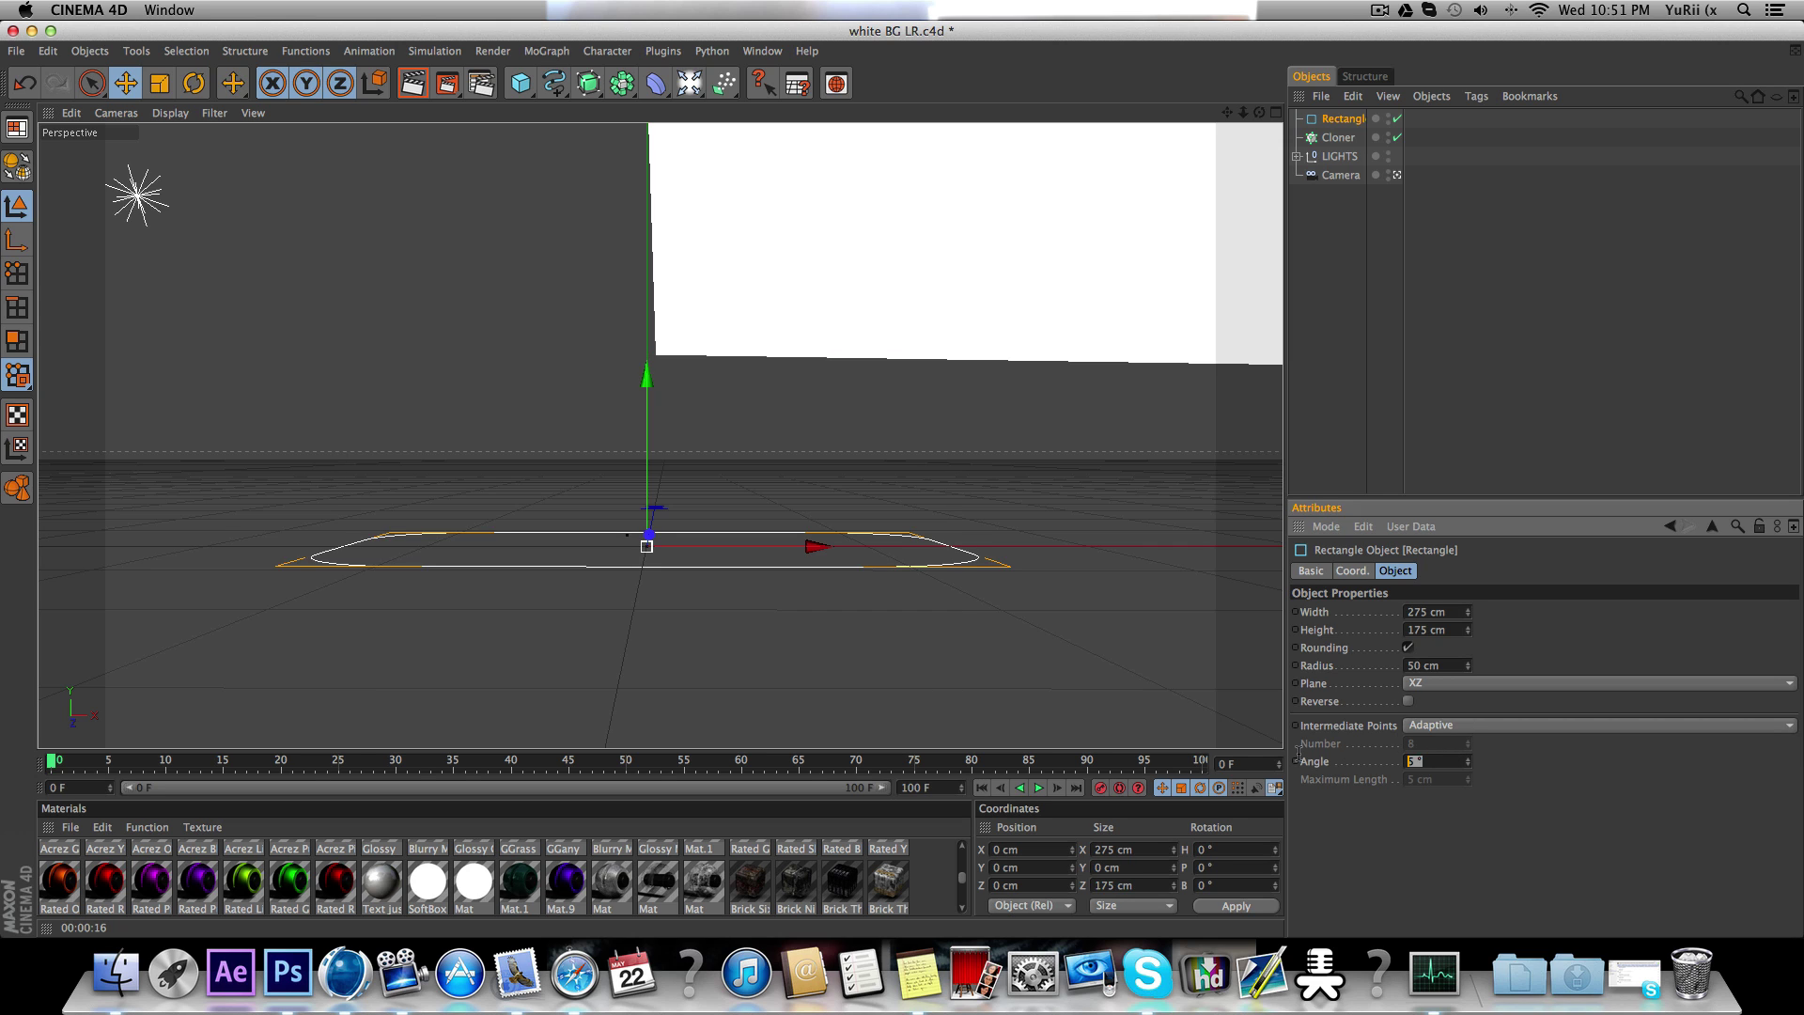
type("6")
type("°")
key("Return")
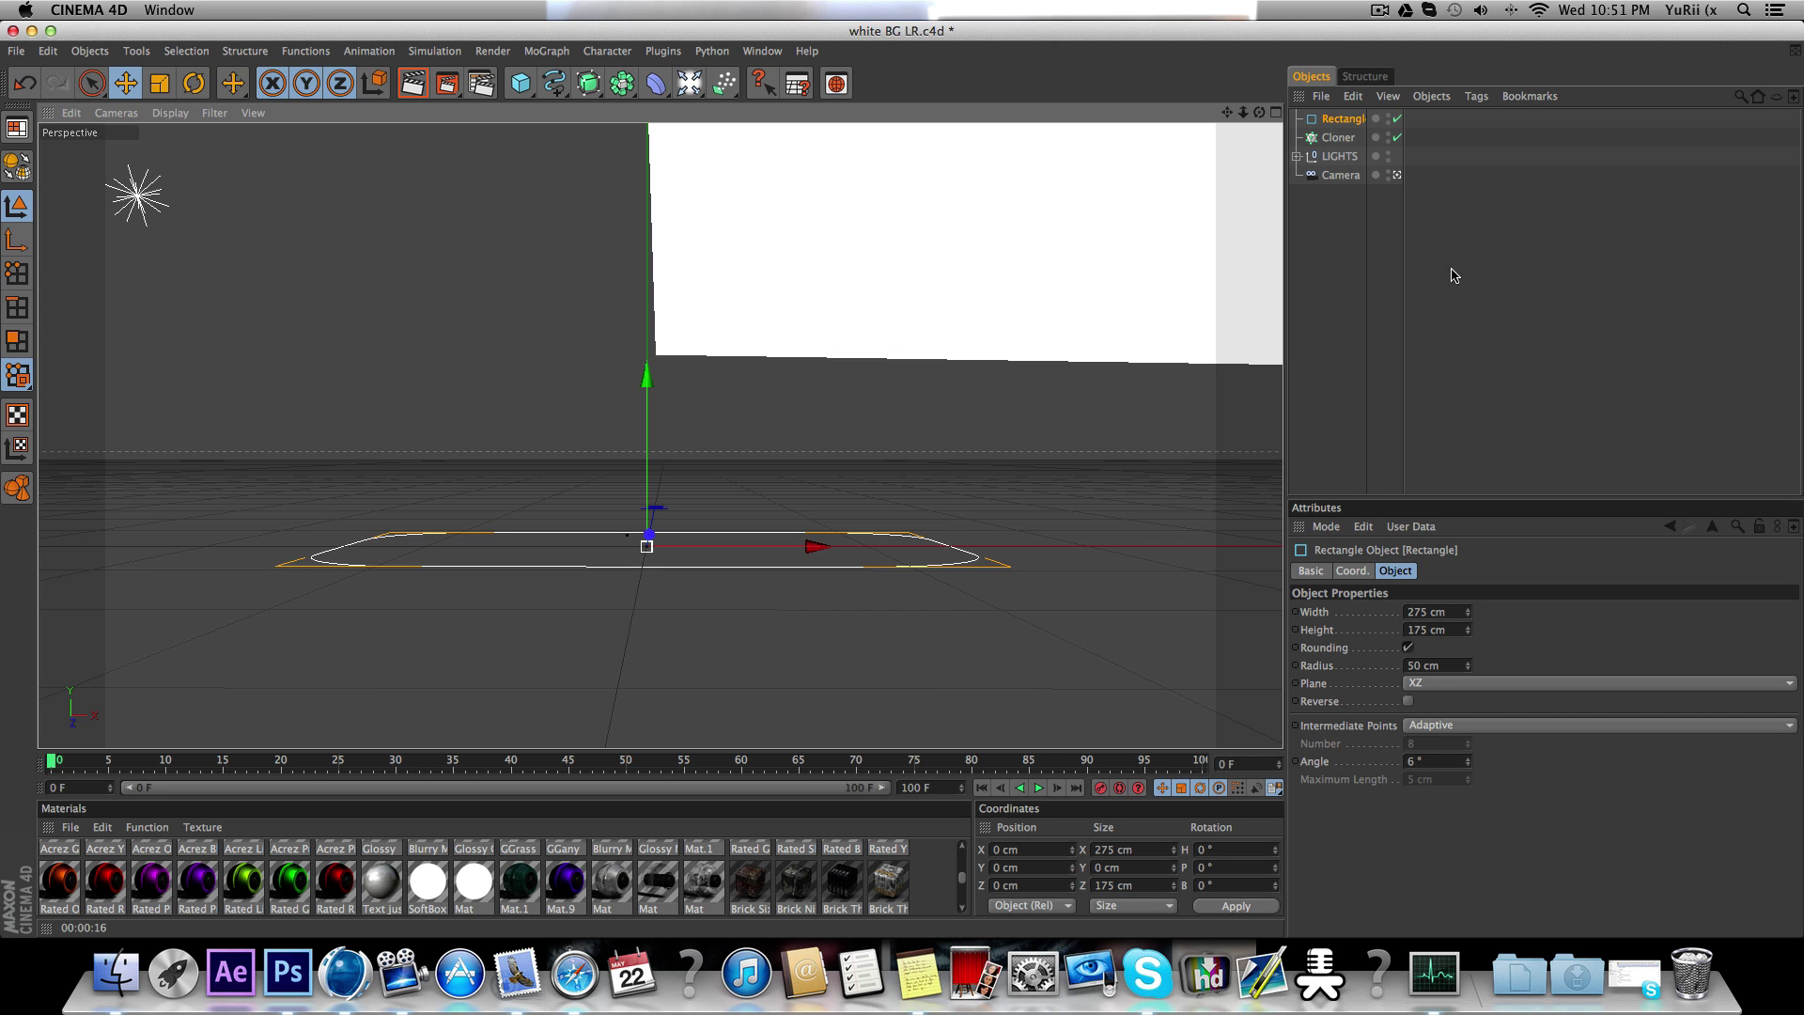
left_click(1453, 275)
left_click(1342, 119)
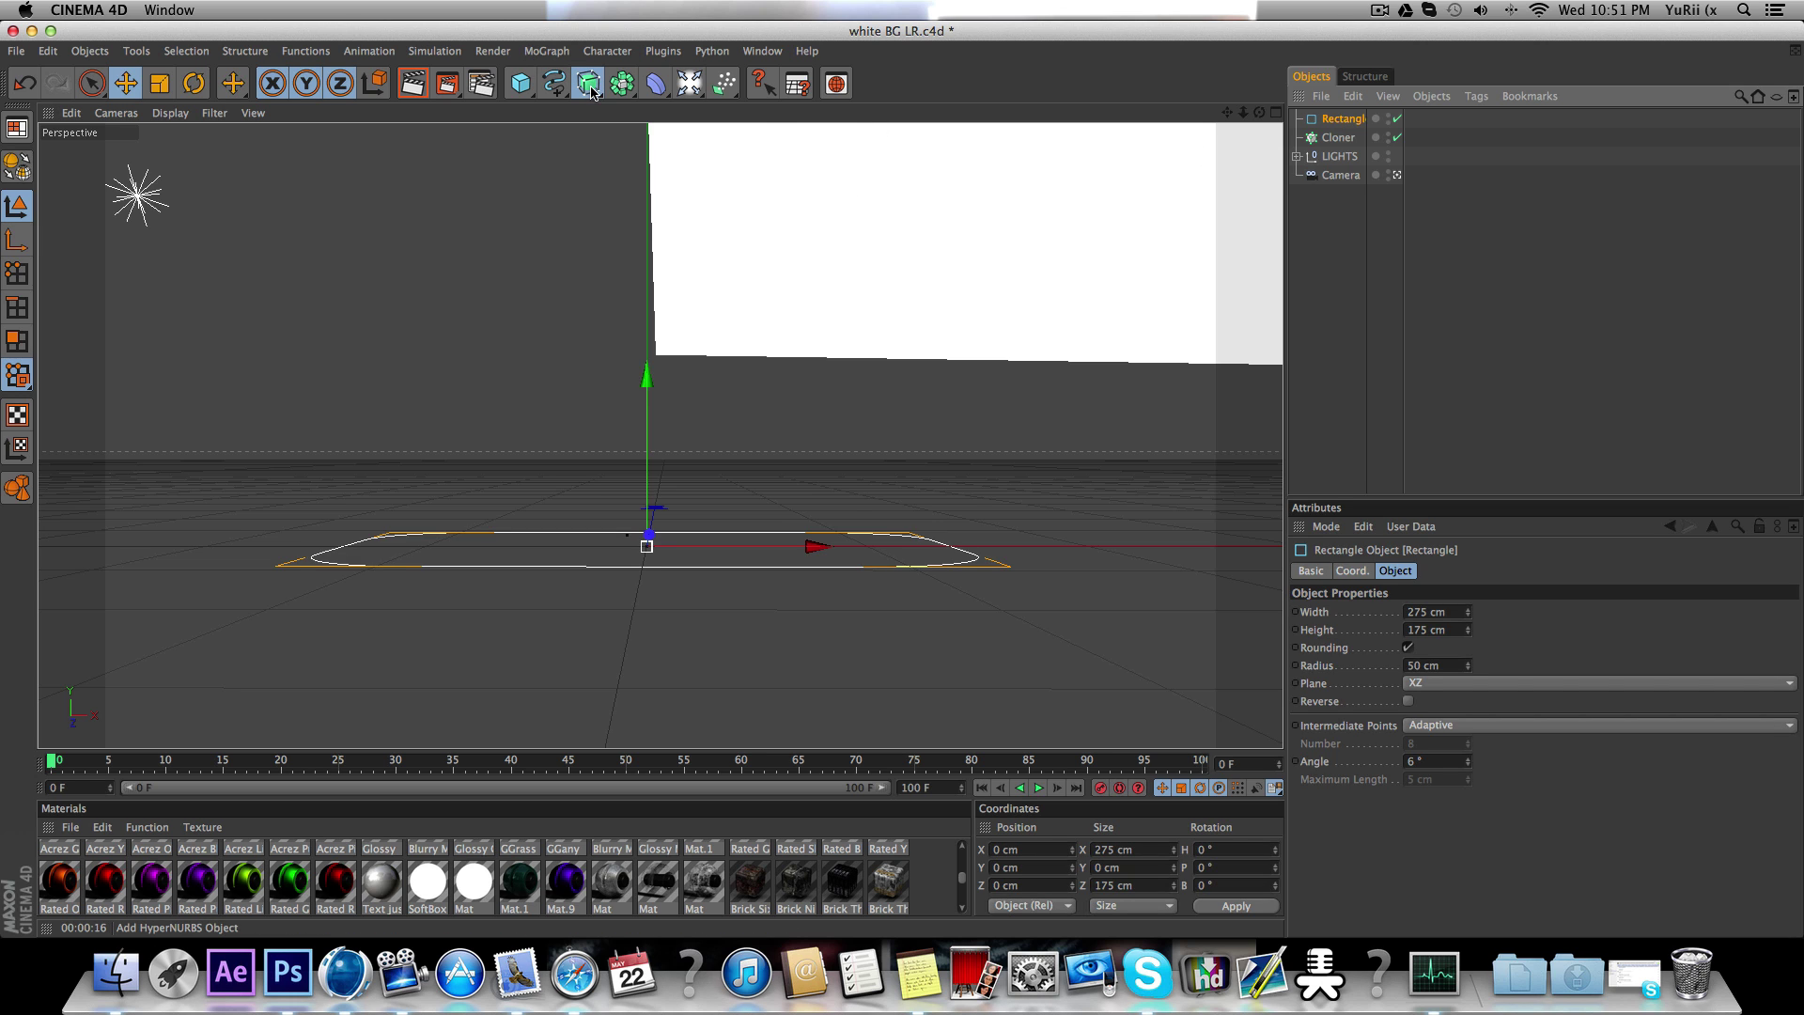
Step: Put the rectangle into a Sweep NURBS and add a Circle profile inside it
left_click_drag(592, 91, 639, 172, "alt")
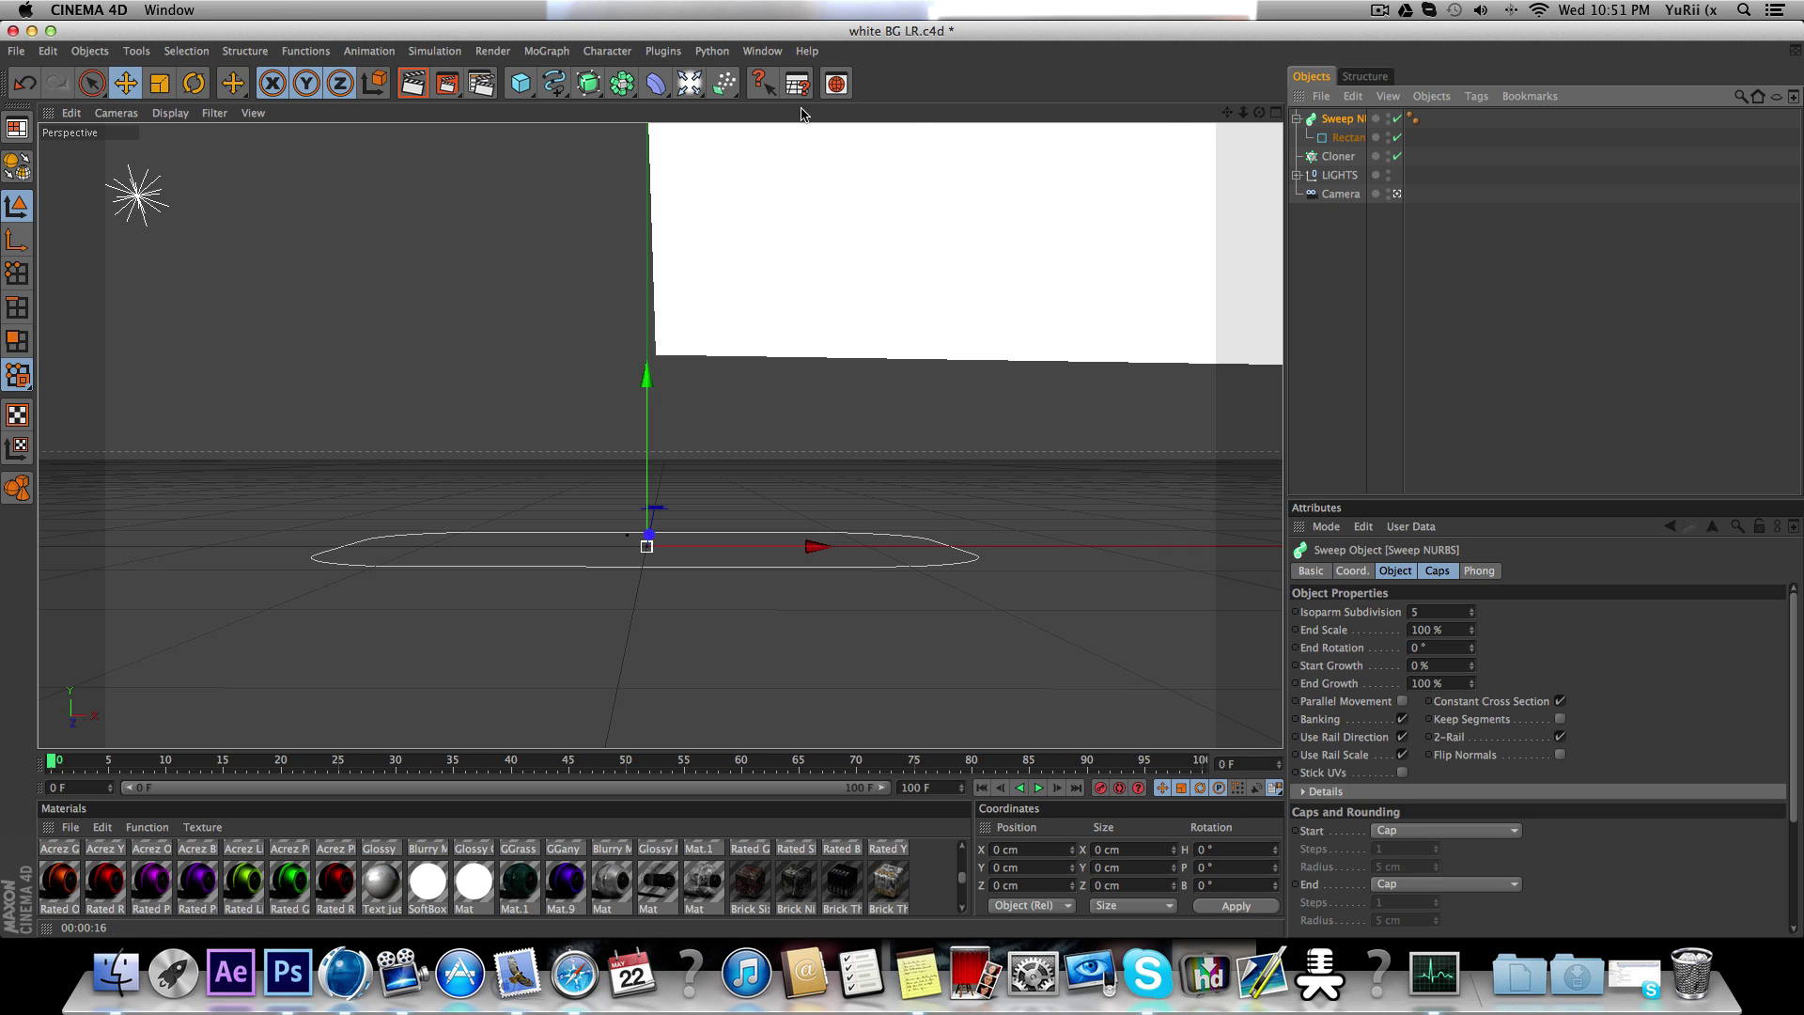
left_click(520, 86)
left_click(554, 86)
left_click(721, 167)
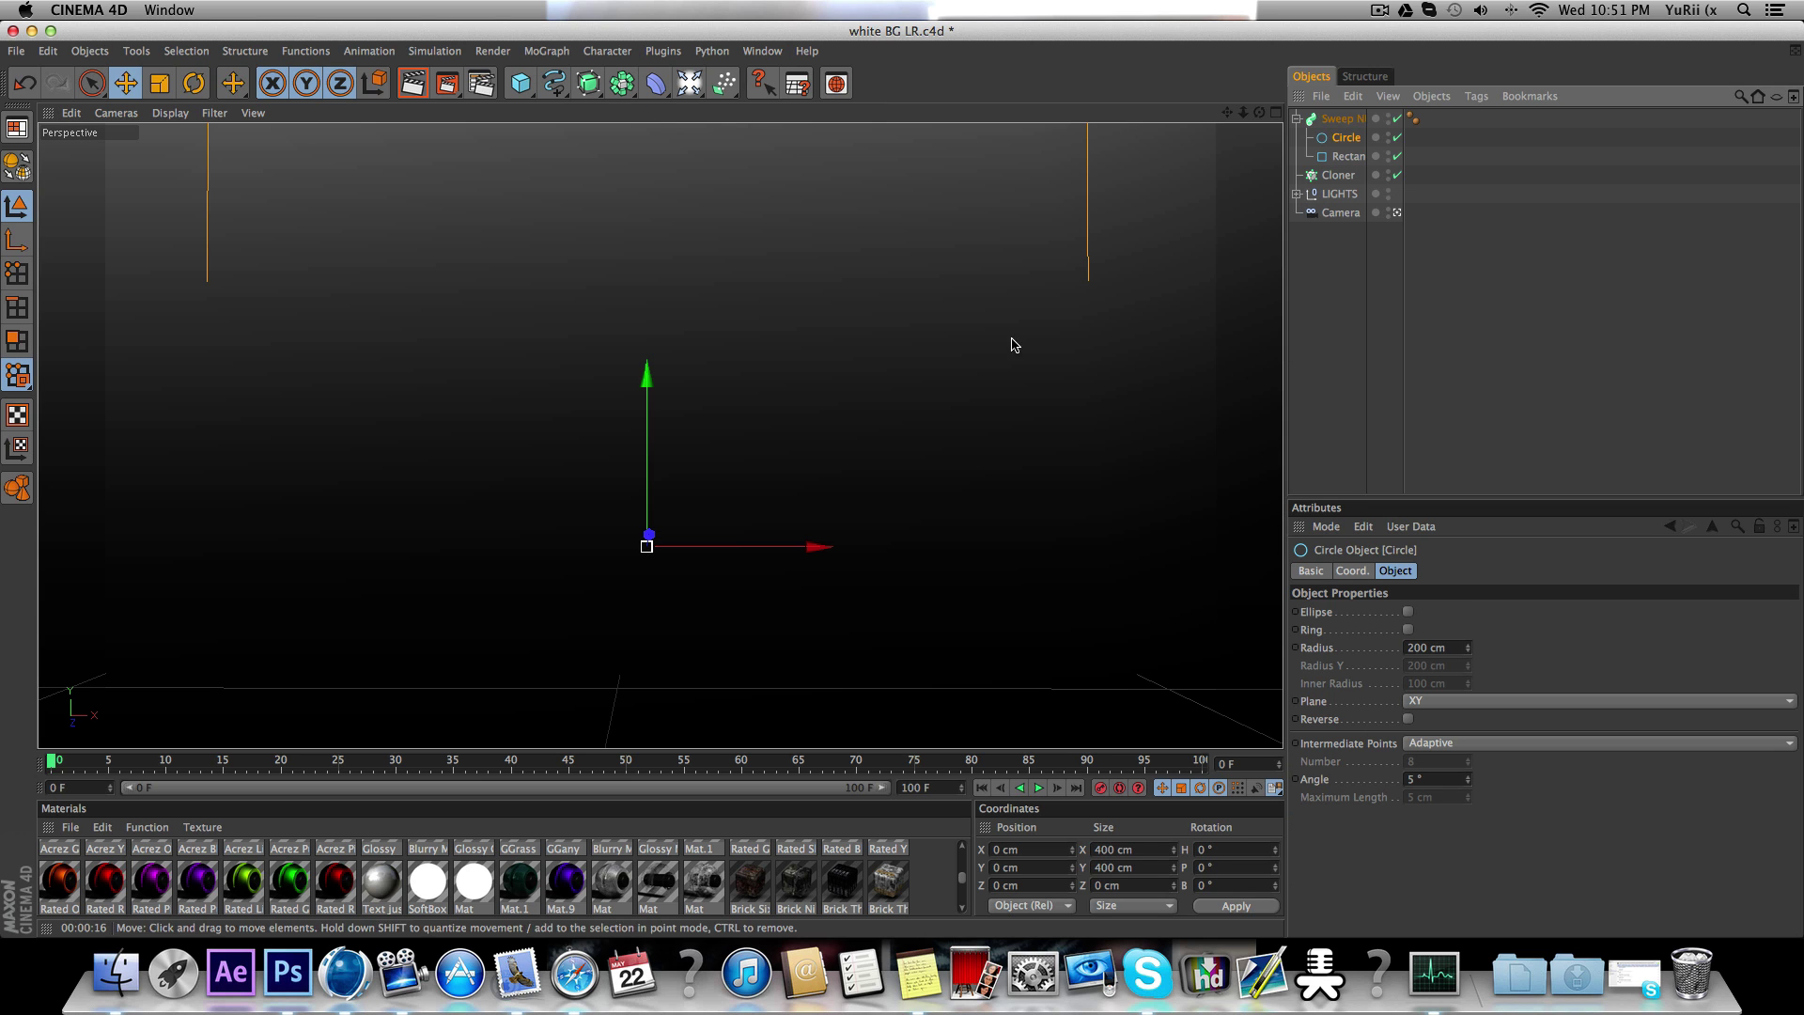
Step: Set the circle profile radius to 15 cm, down from 20 cm
left_click(1455, 648)
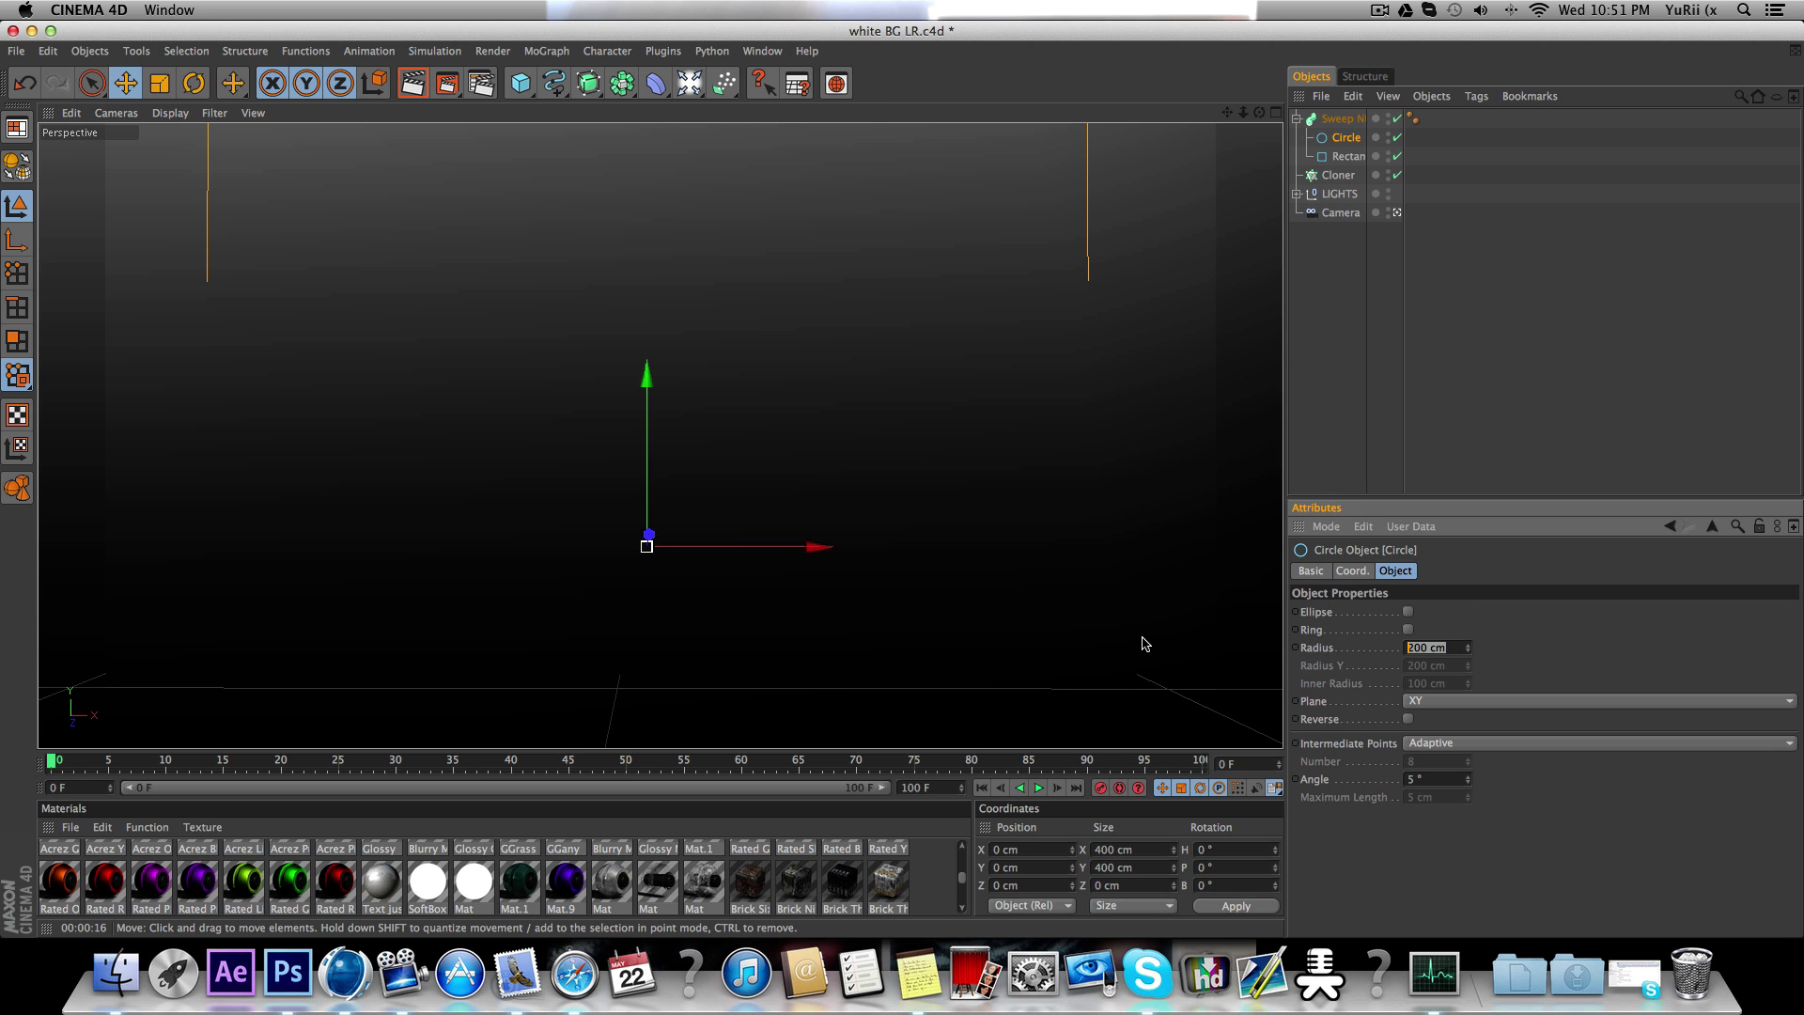
type("20")
key("Return")
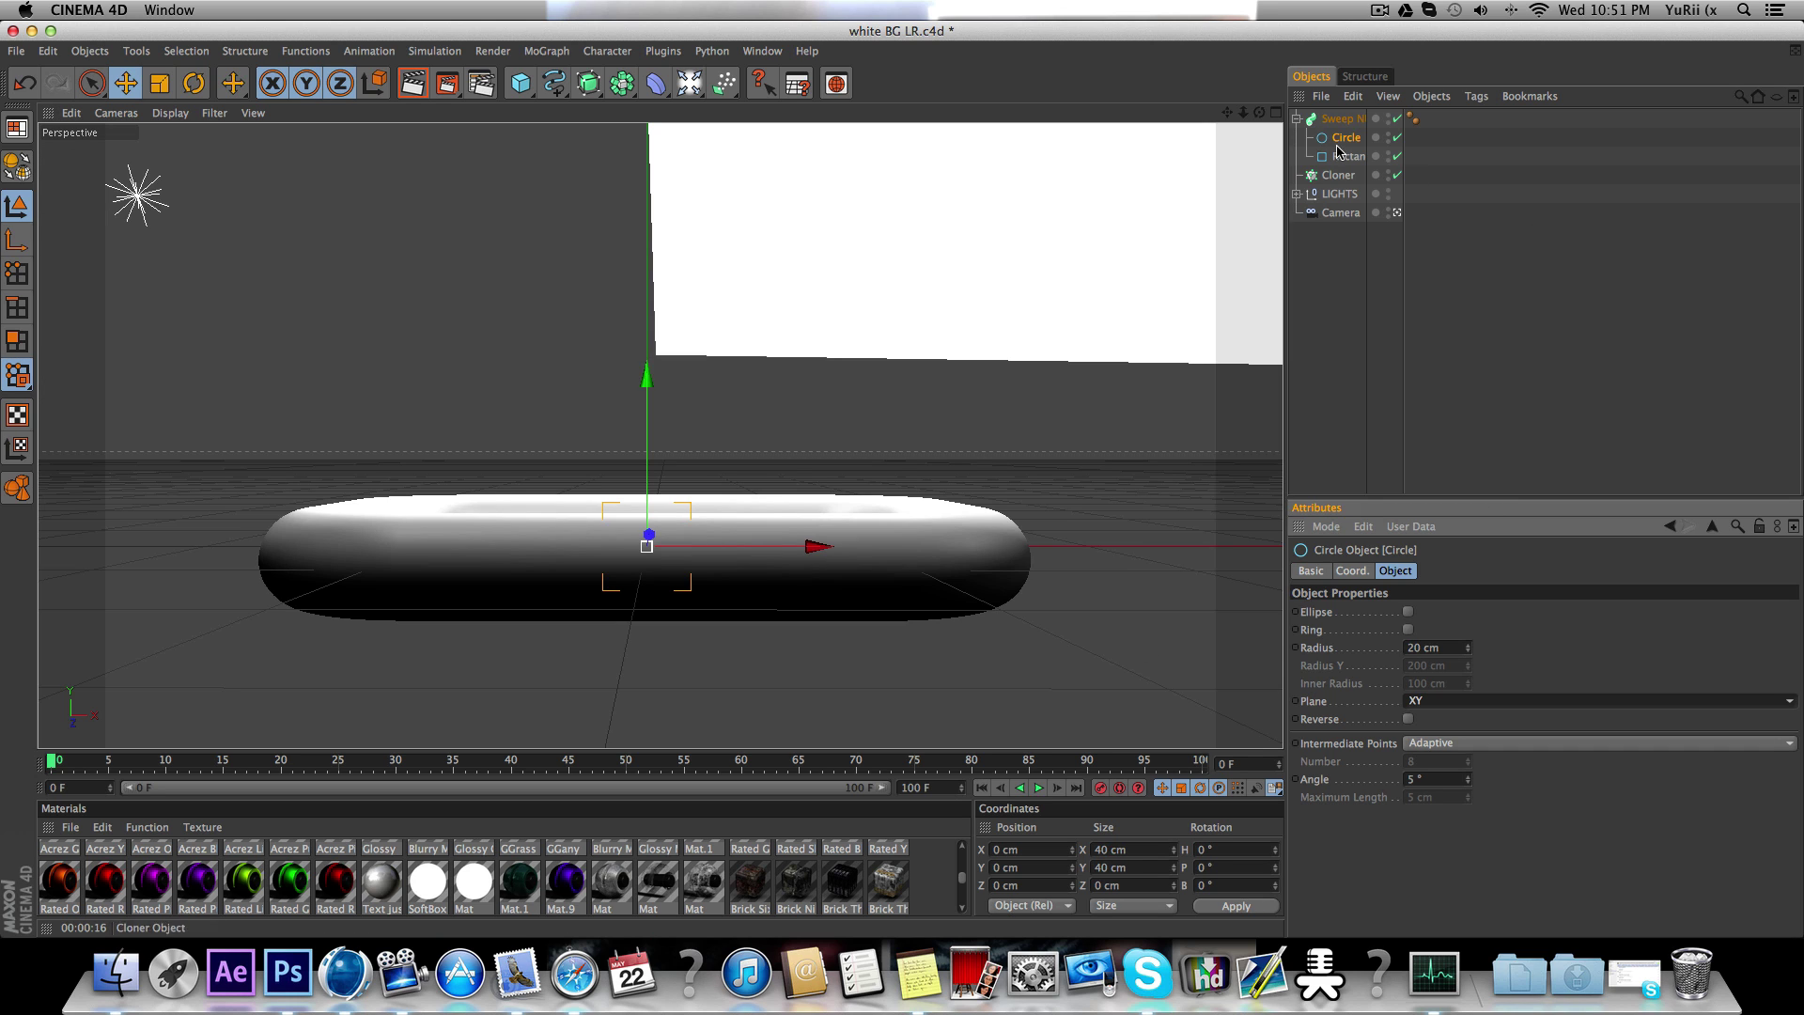
left_click(1447, 647)
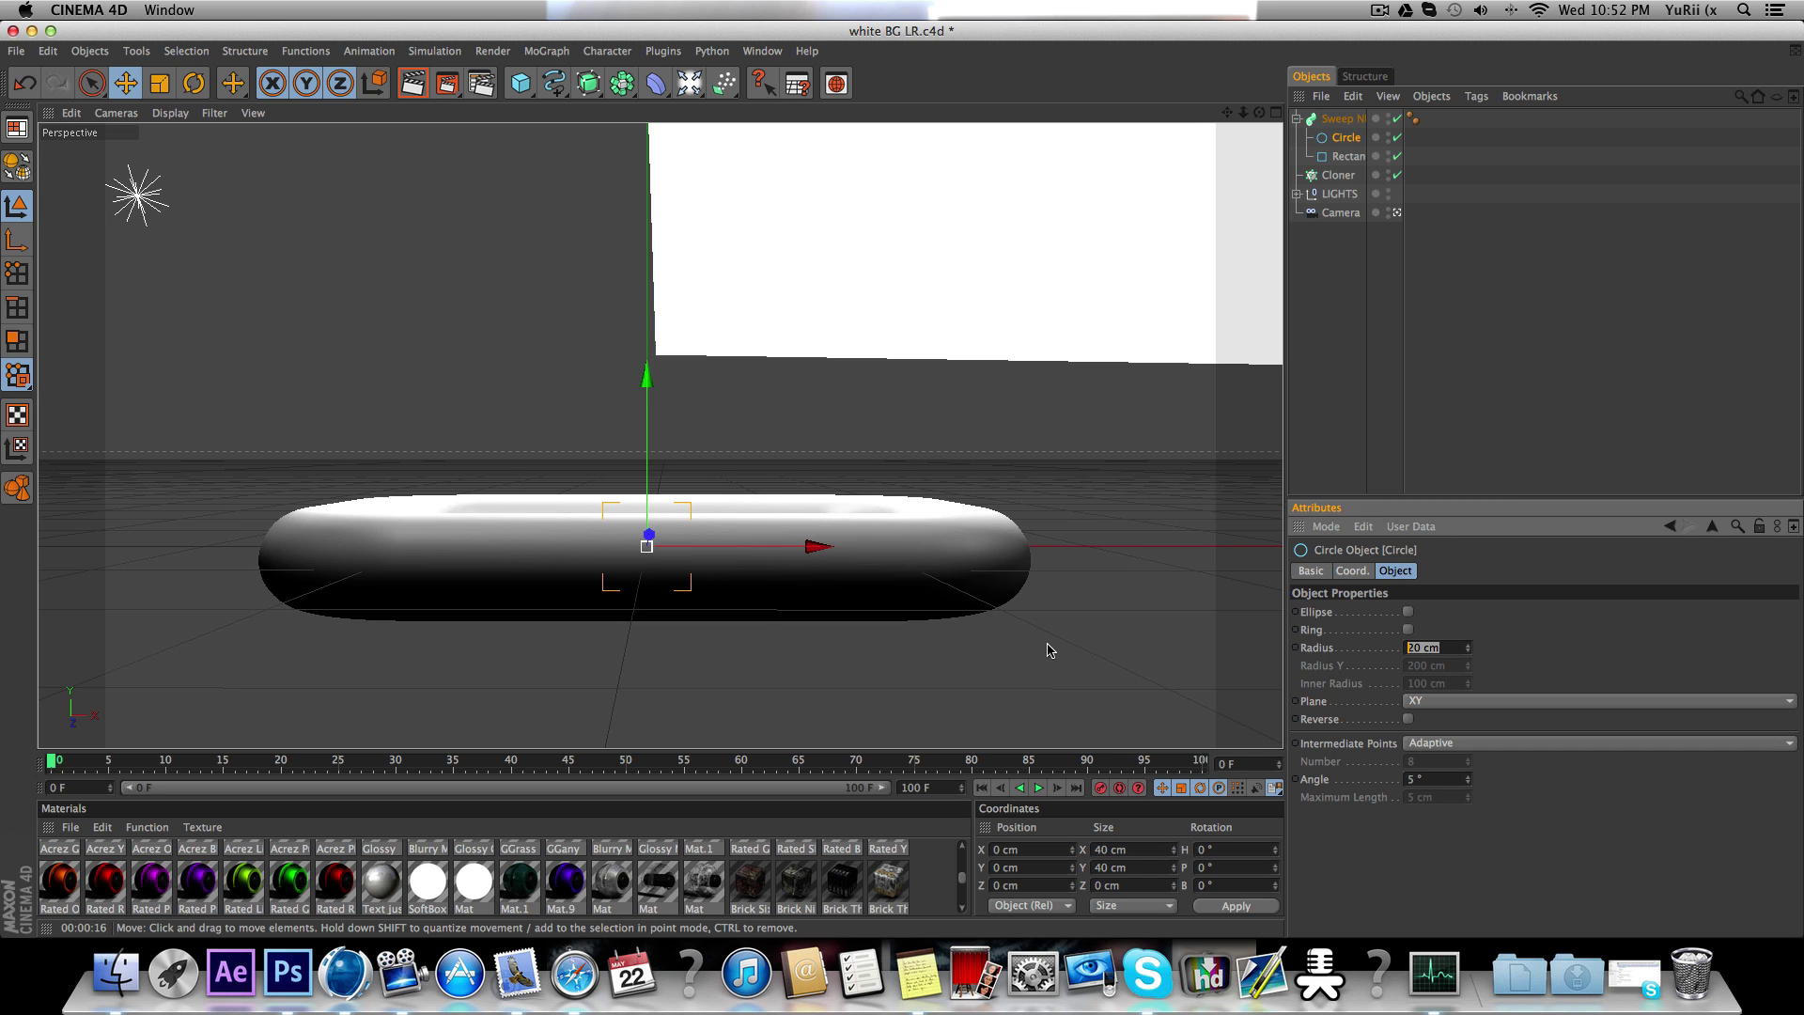
type("15")
key("Return")
left_click(1502, 194)
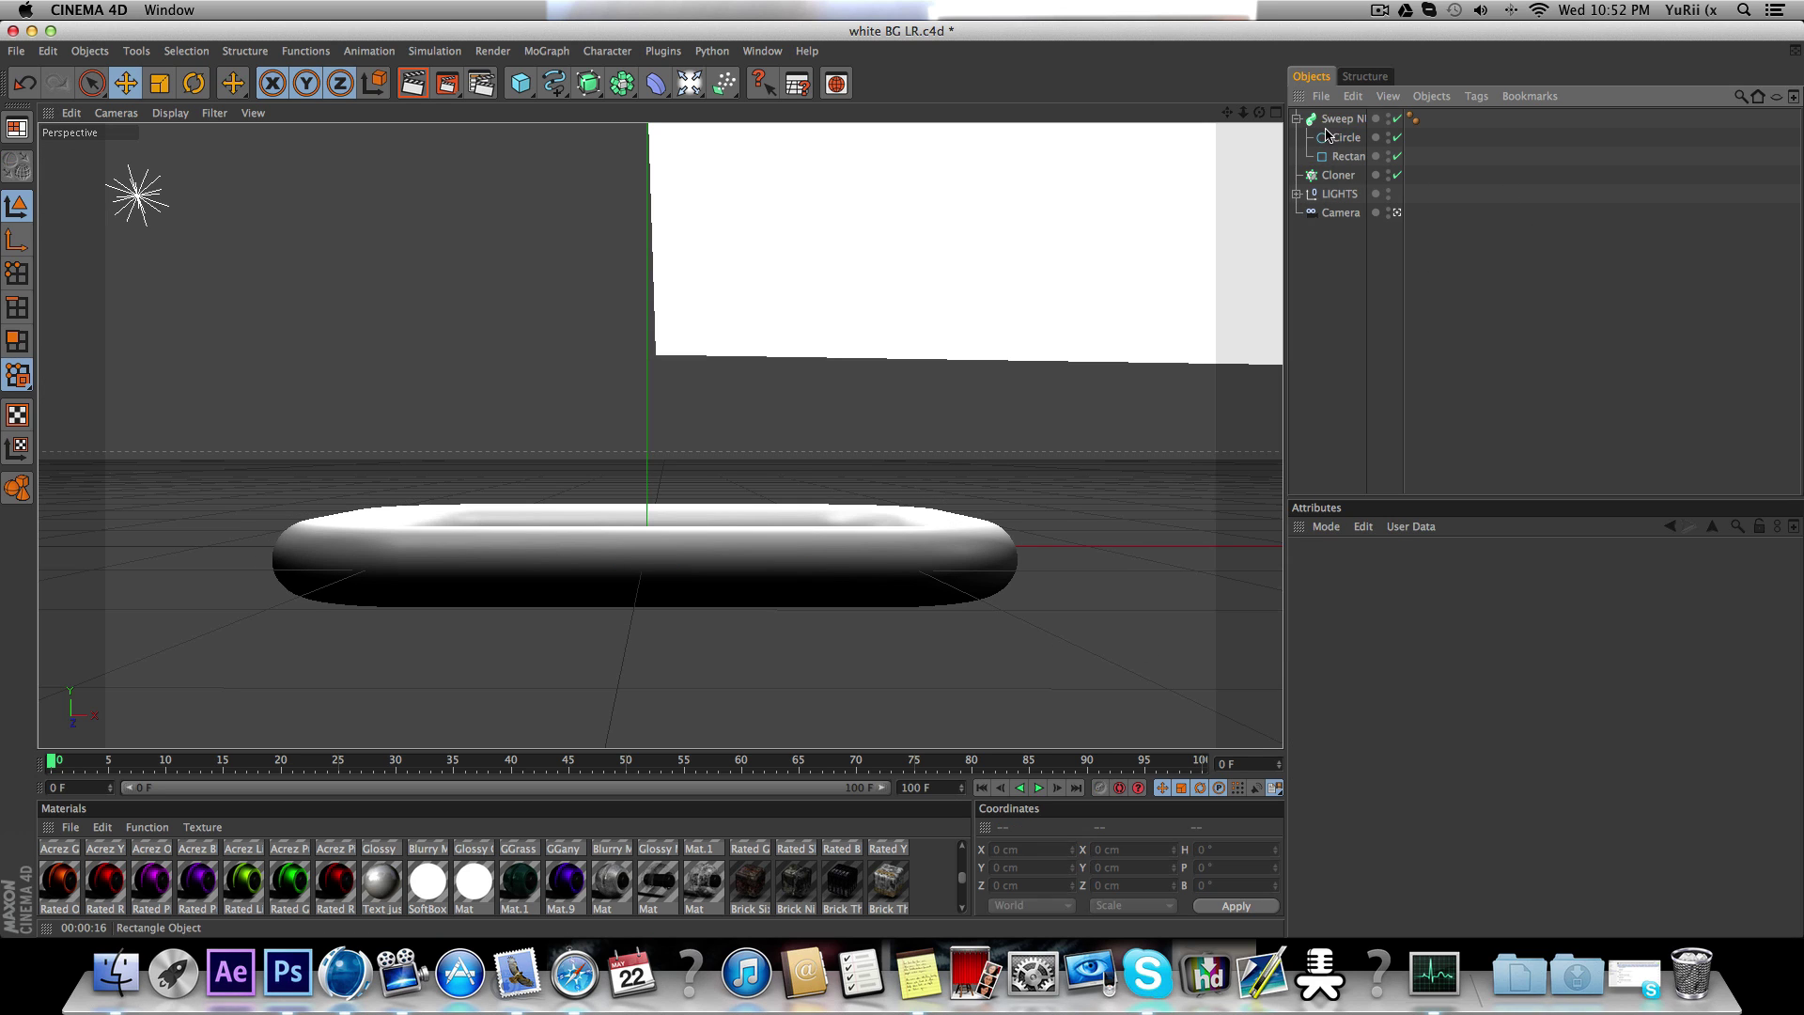
Step: Place the Sweep under the Cloner and select the Cloner
left_click(1299, 118)
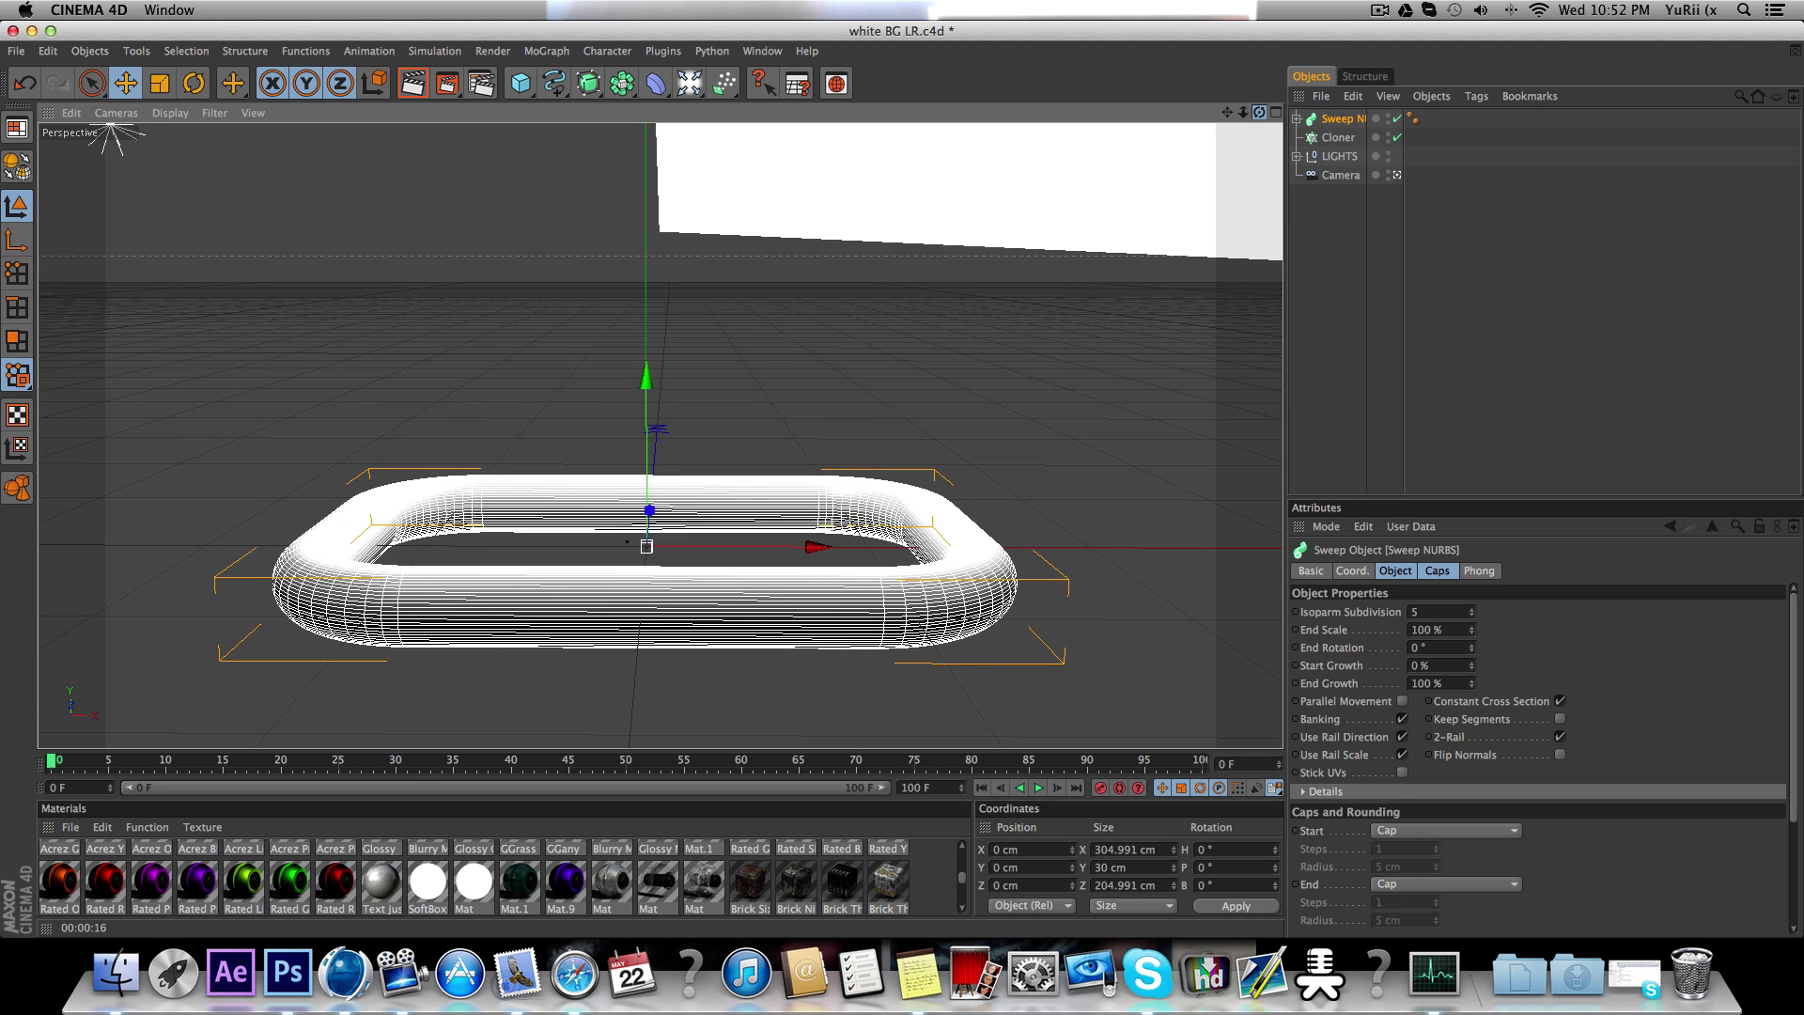
left_click_drag(1332, 124, 1339, 139)
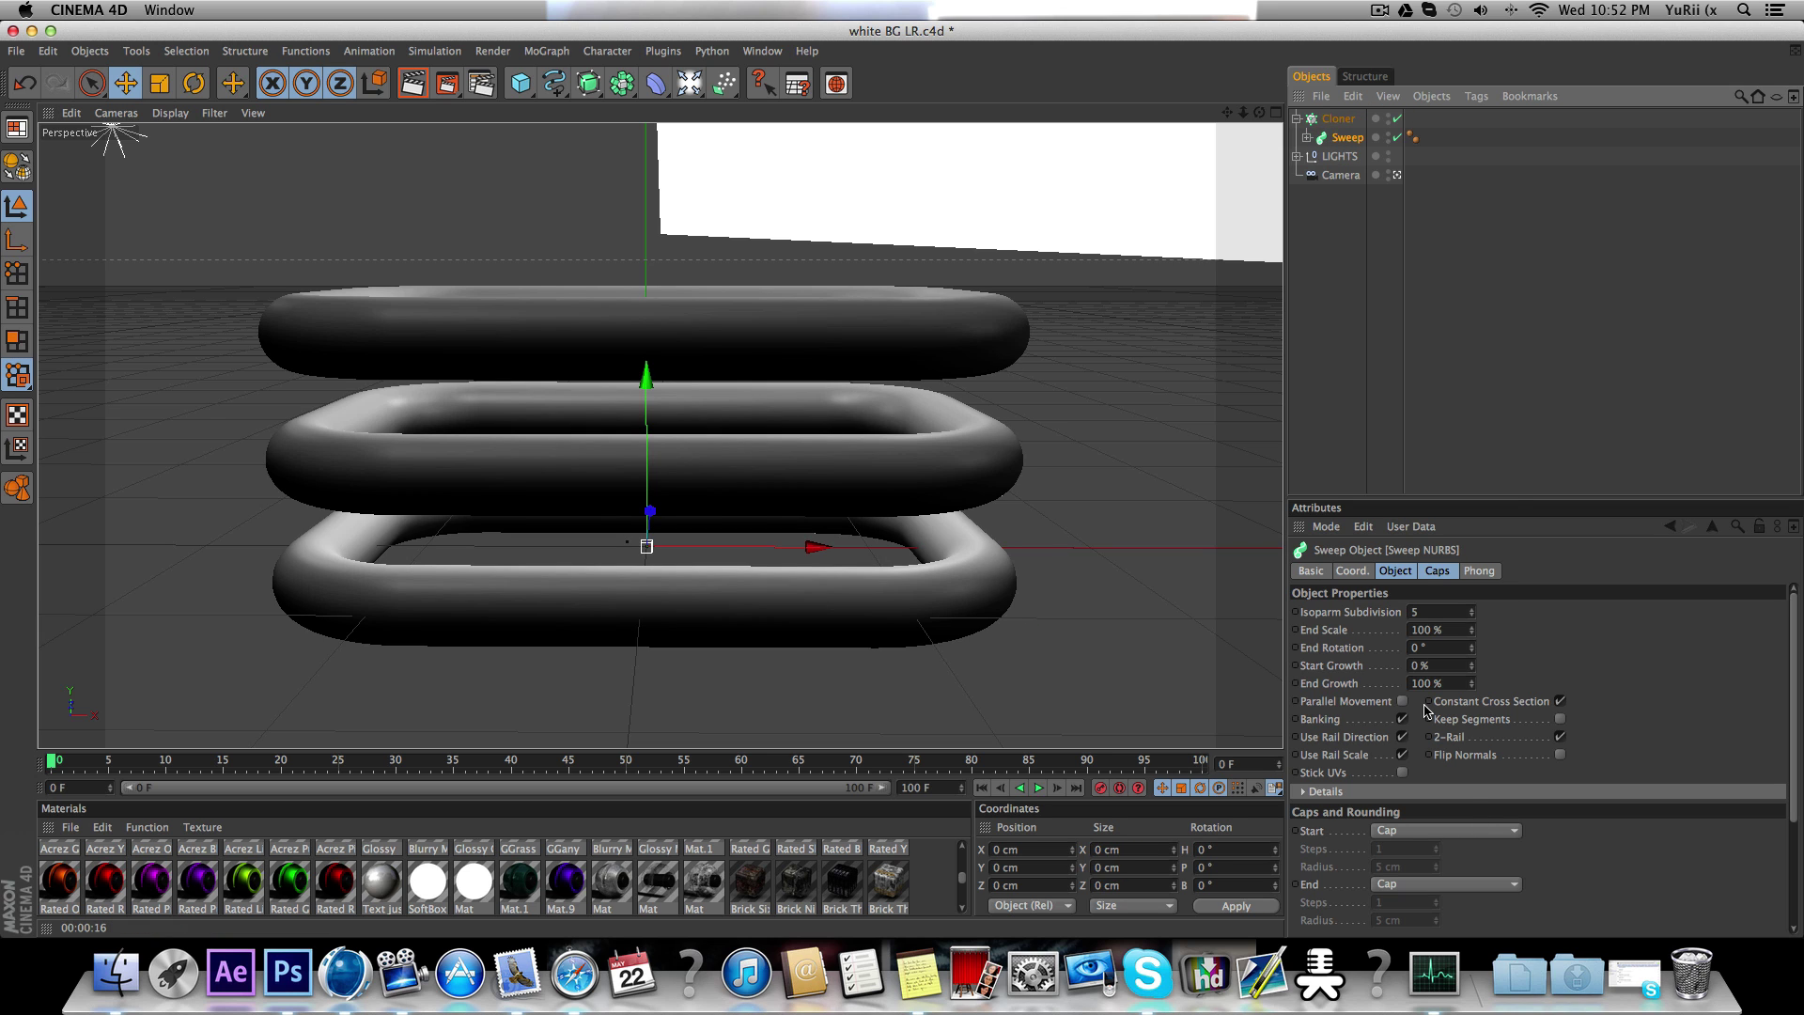
left_click(1336, 118)
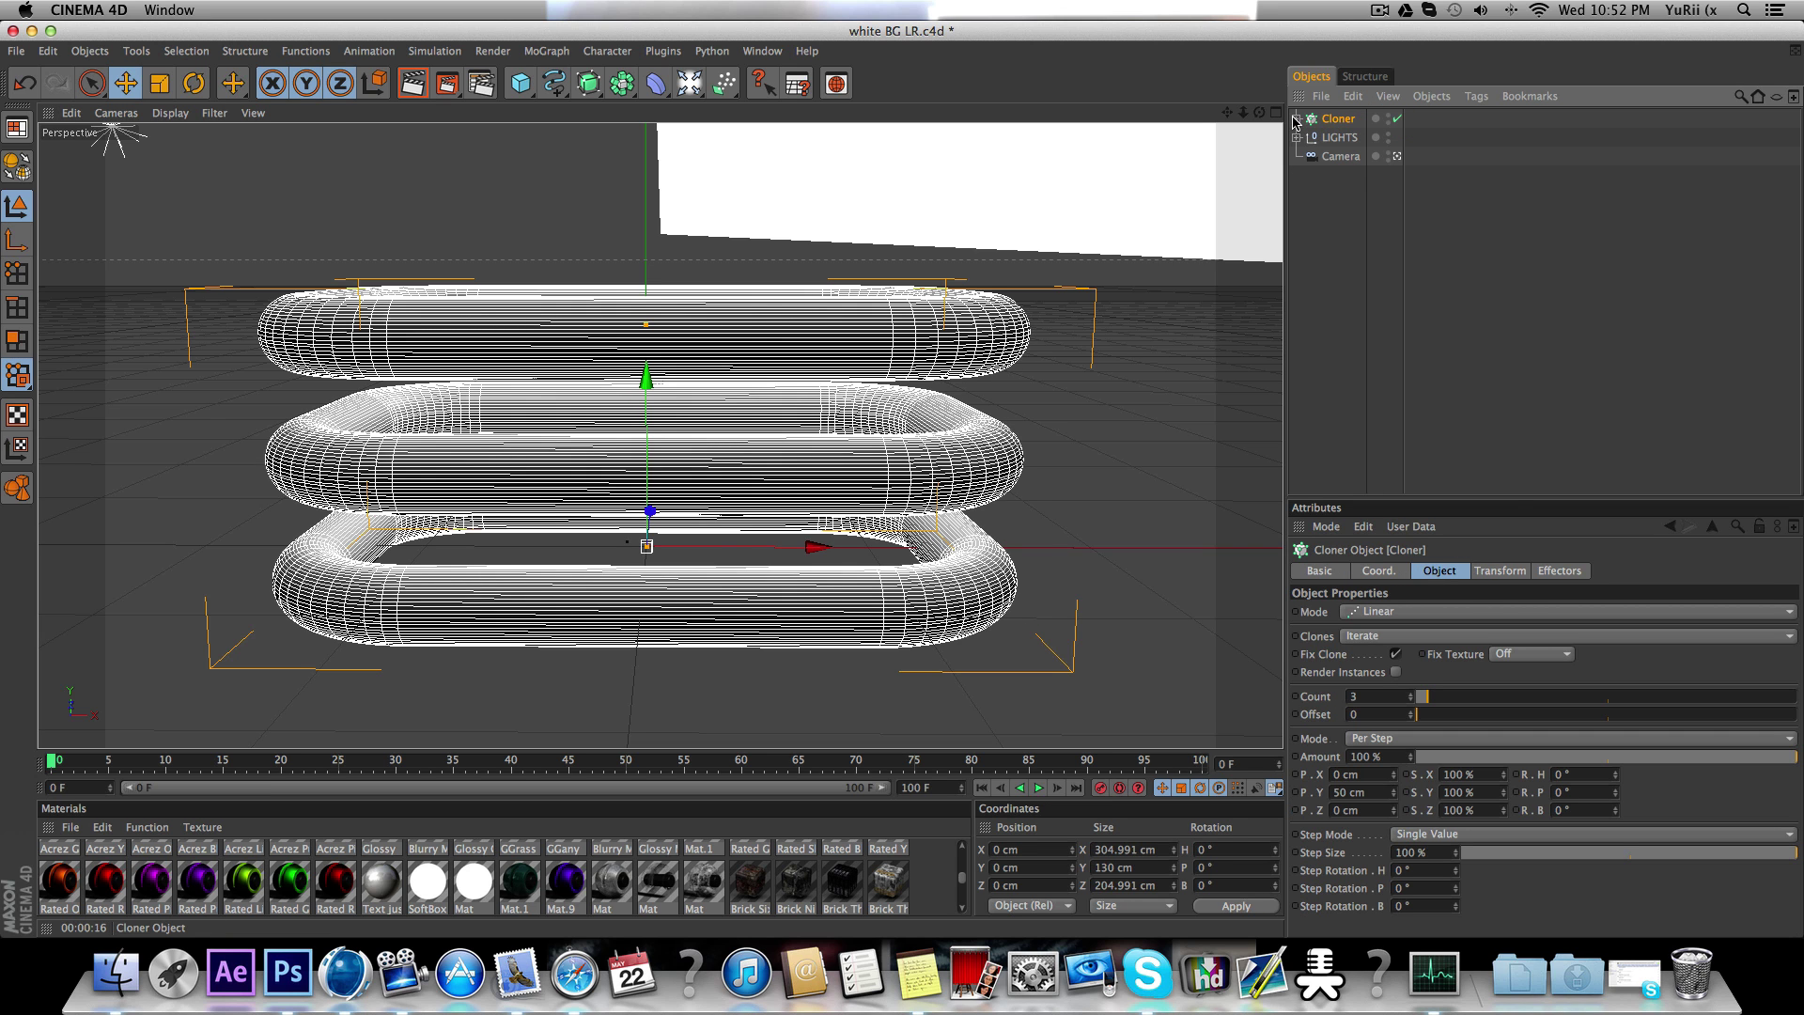
Step: Set Cloner P.Y to 0 cm and rotation to 90°, and spread the links along X
left_click(1380, 793)
type("0")
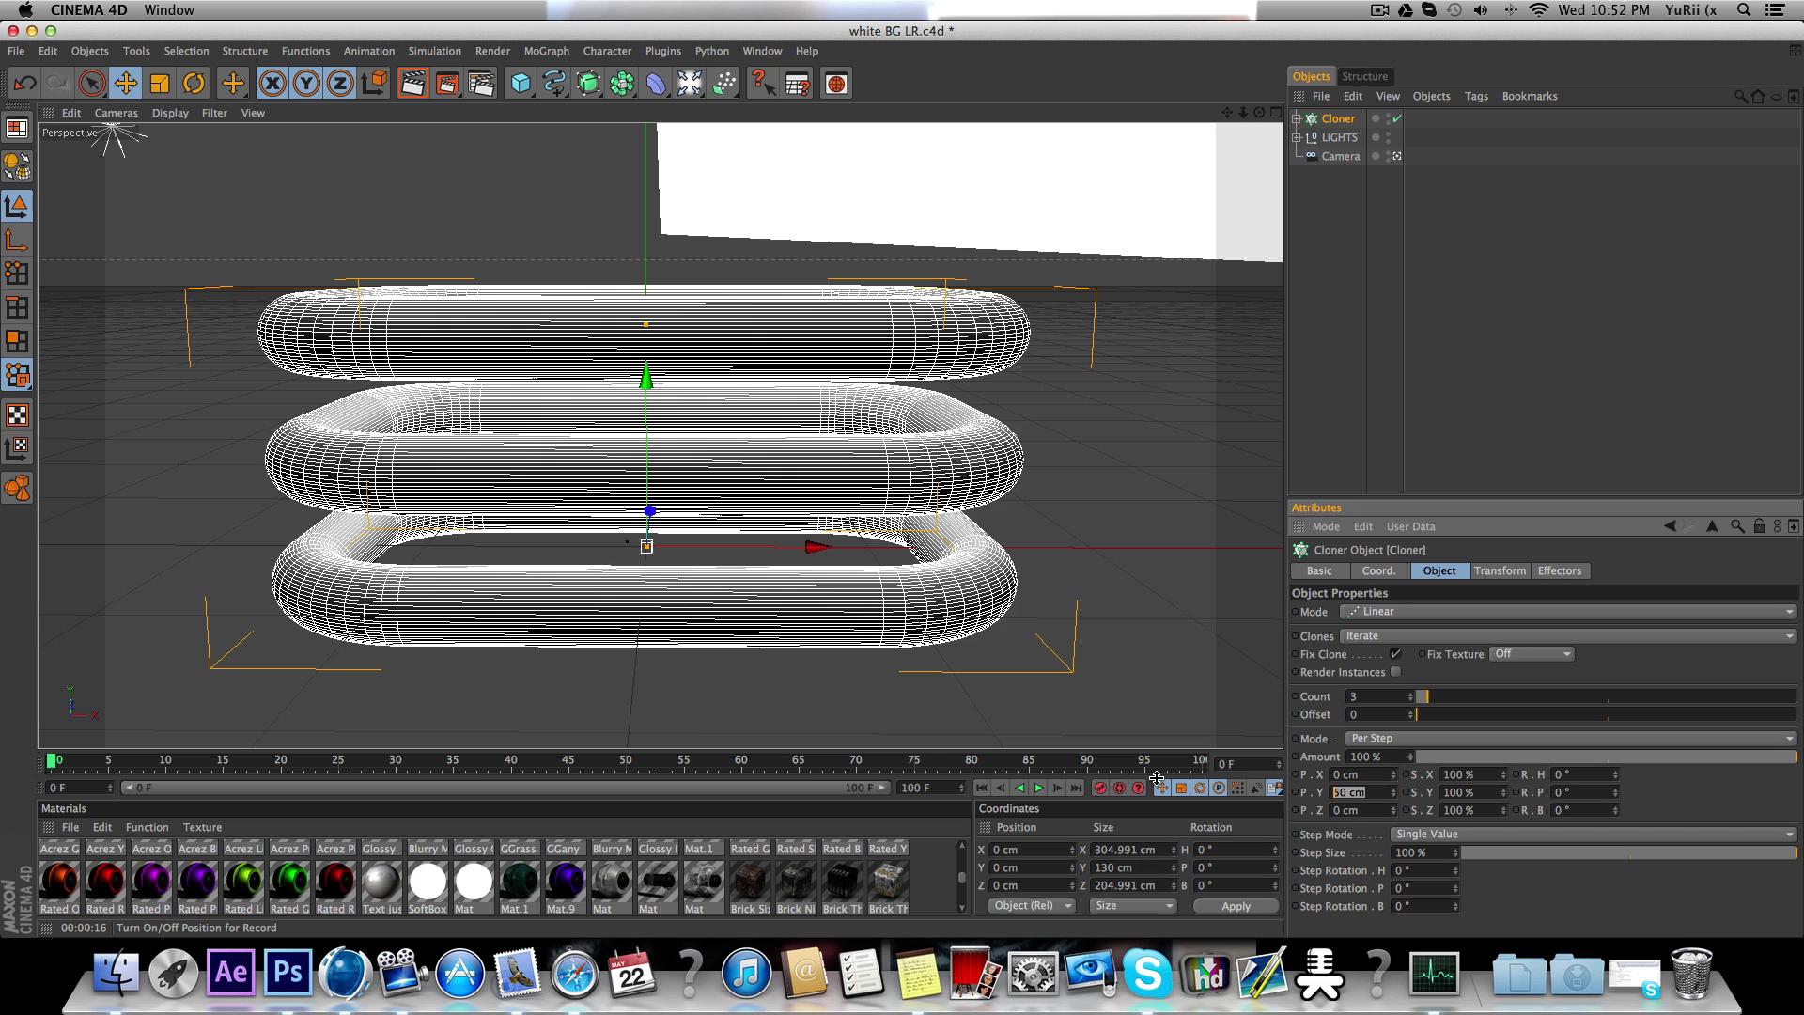
left_click(1416, 888)
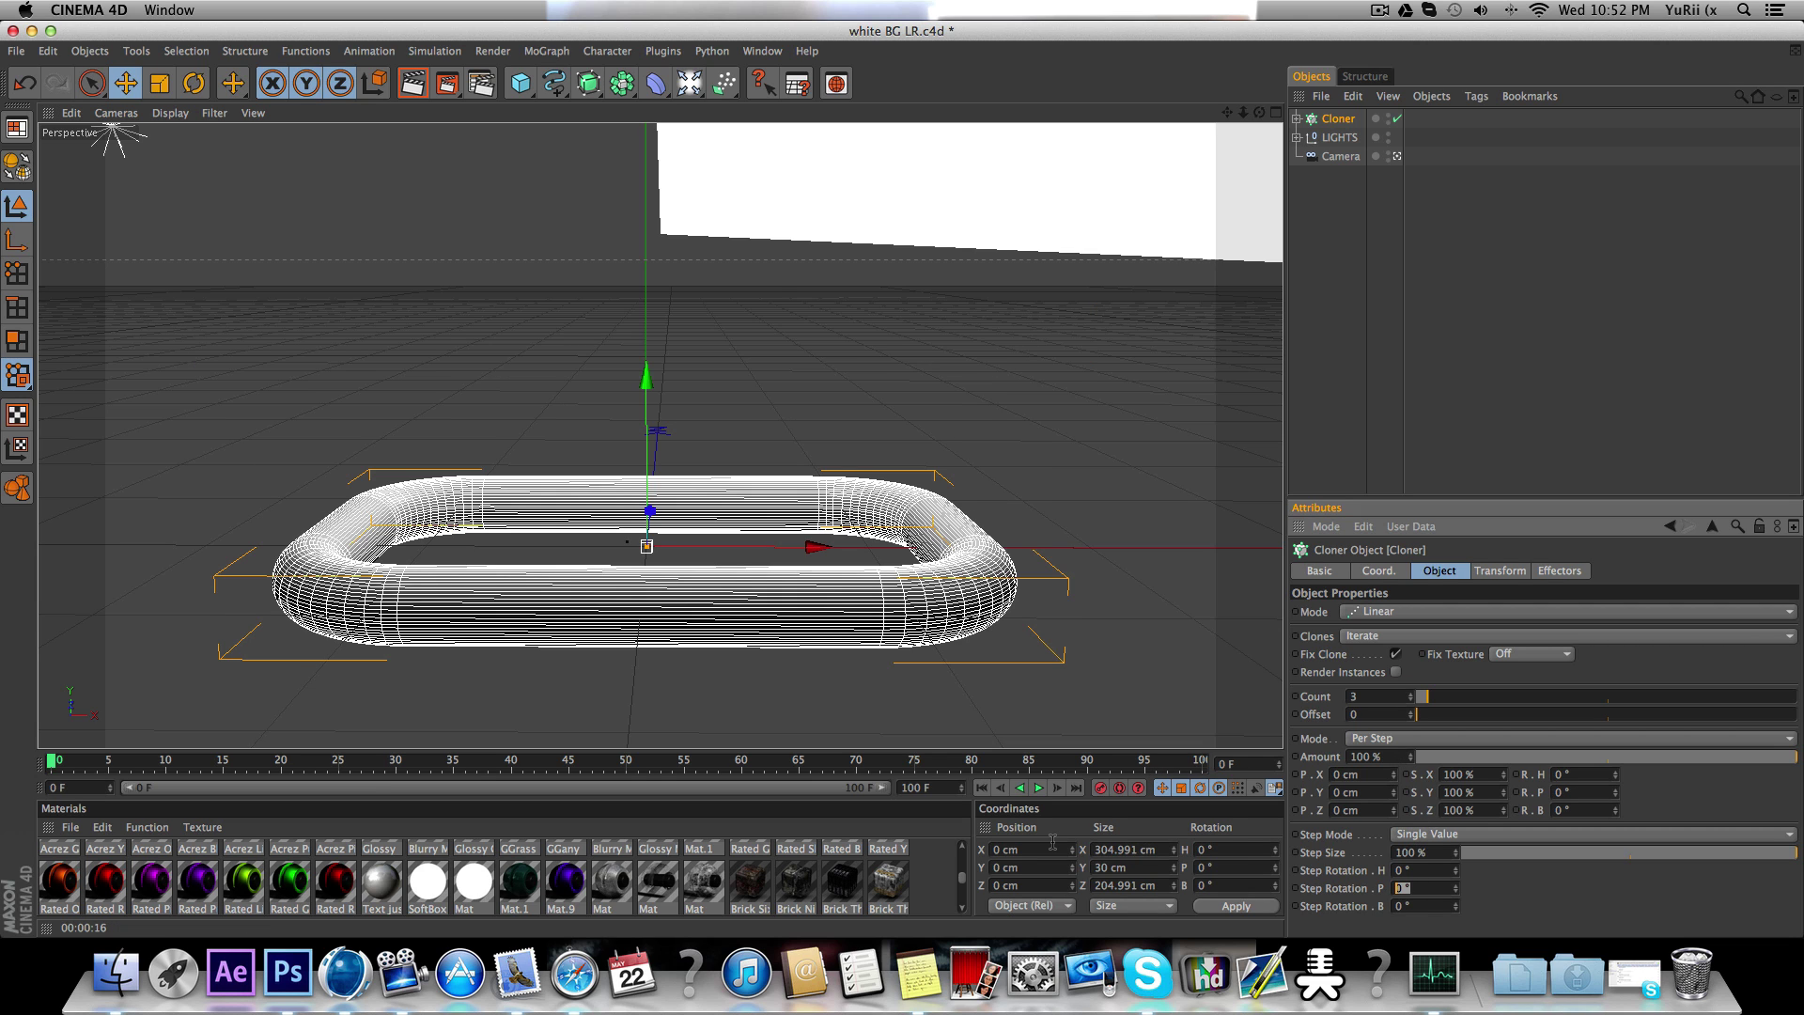
type("90")
key("Return")
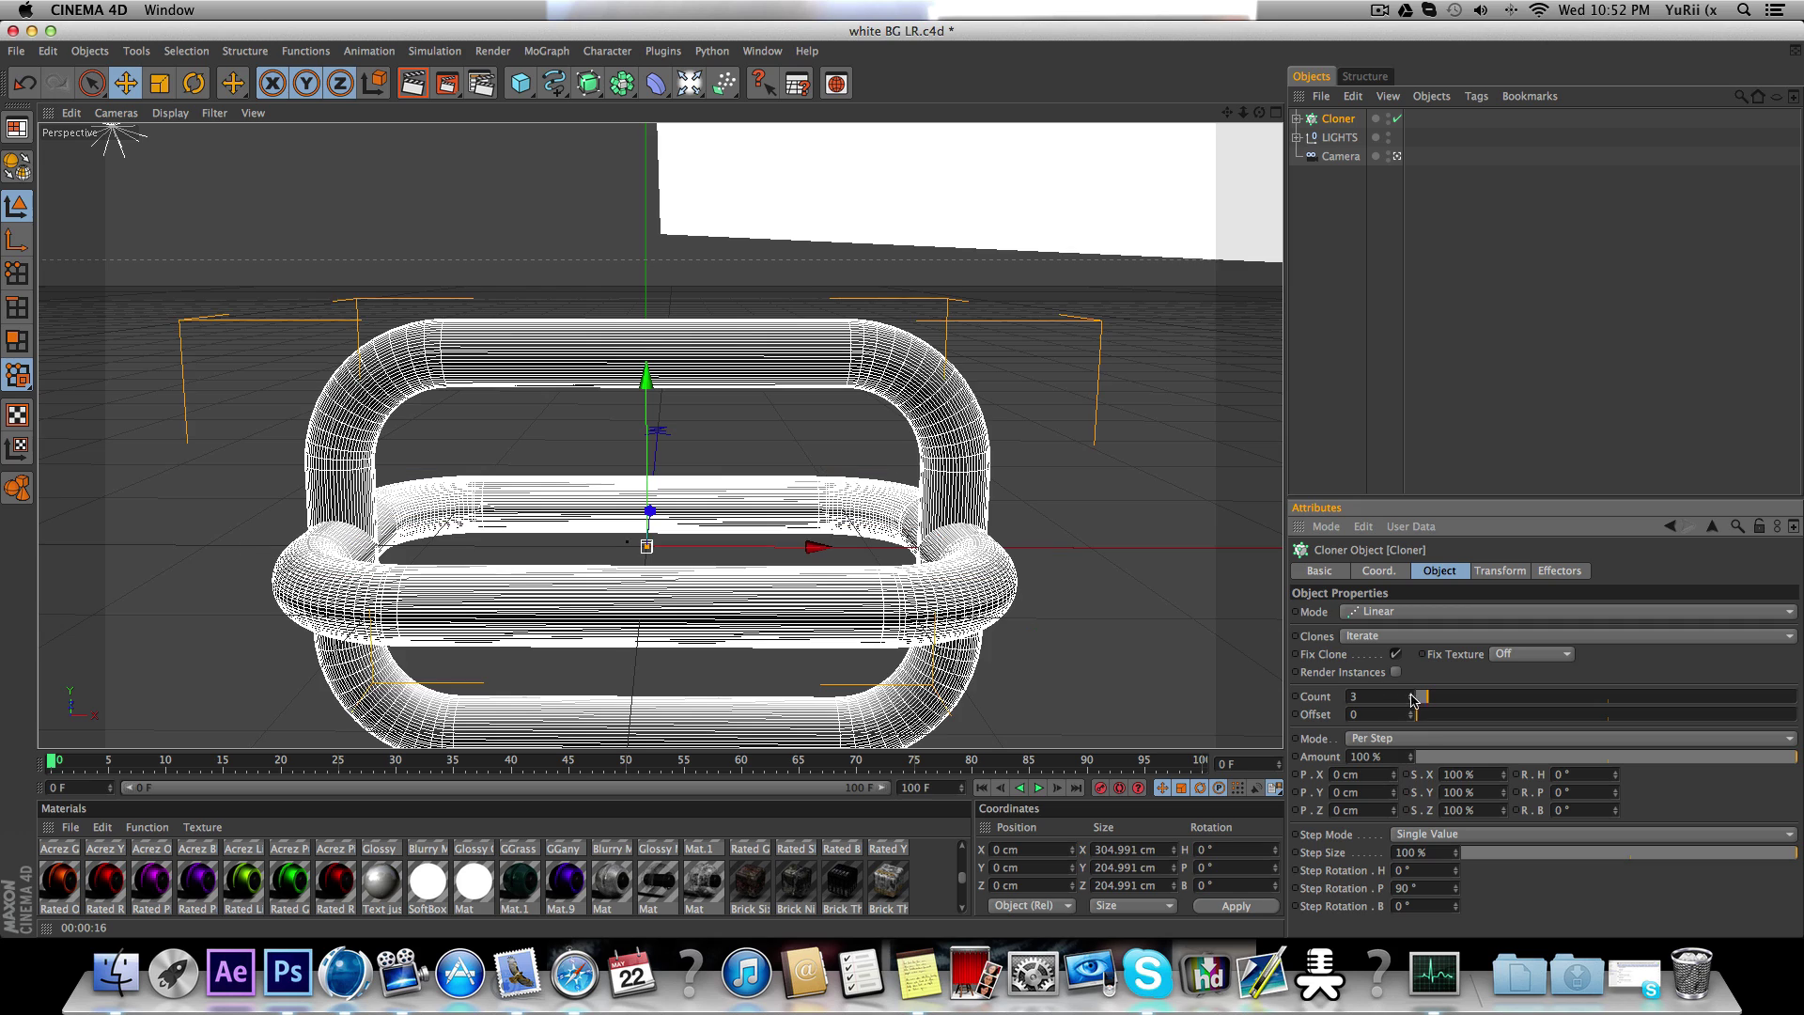
left_click_drag(1393, 777, 1451, 773)
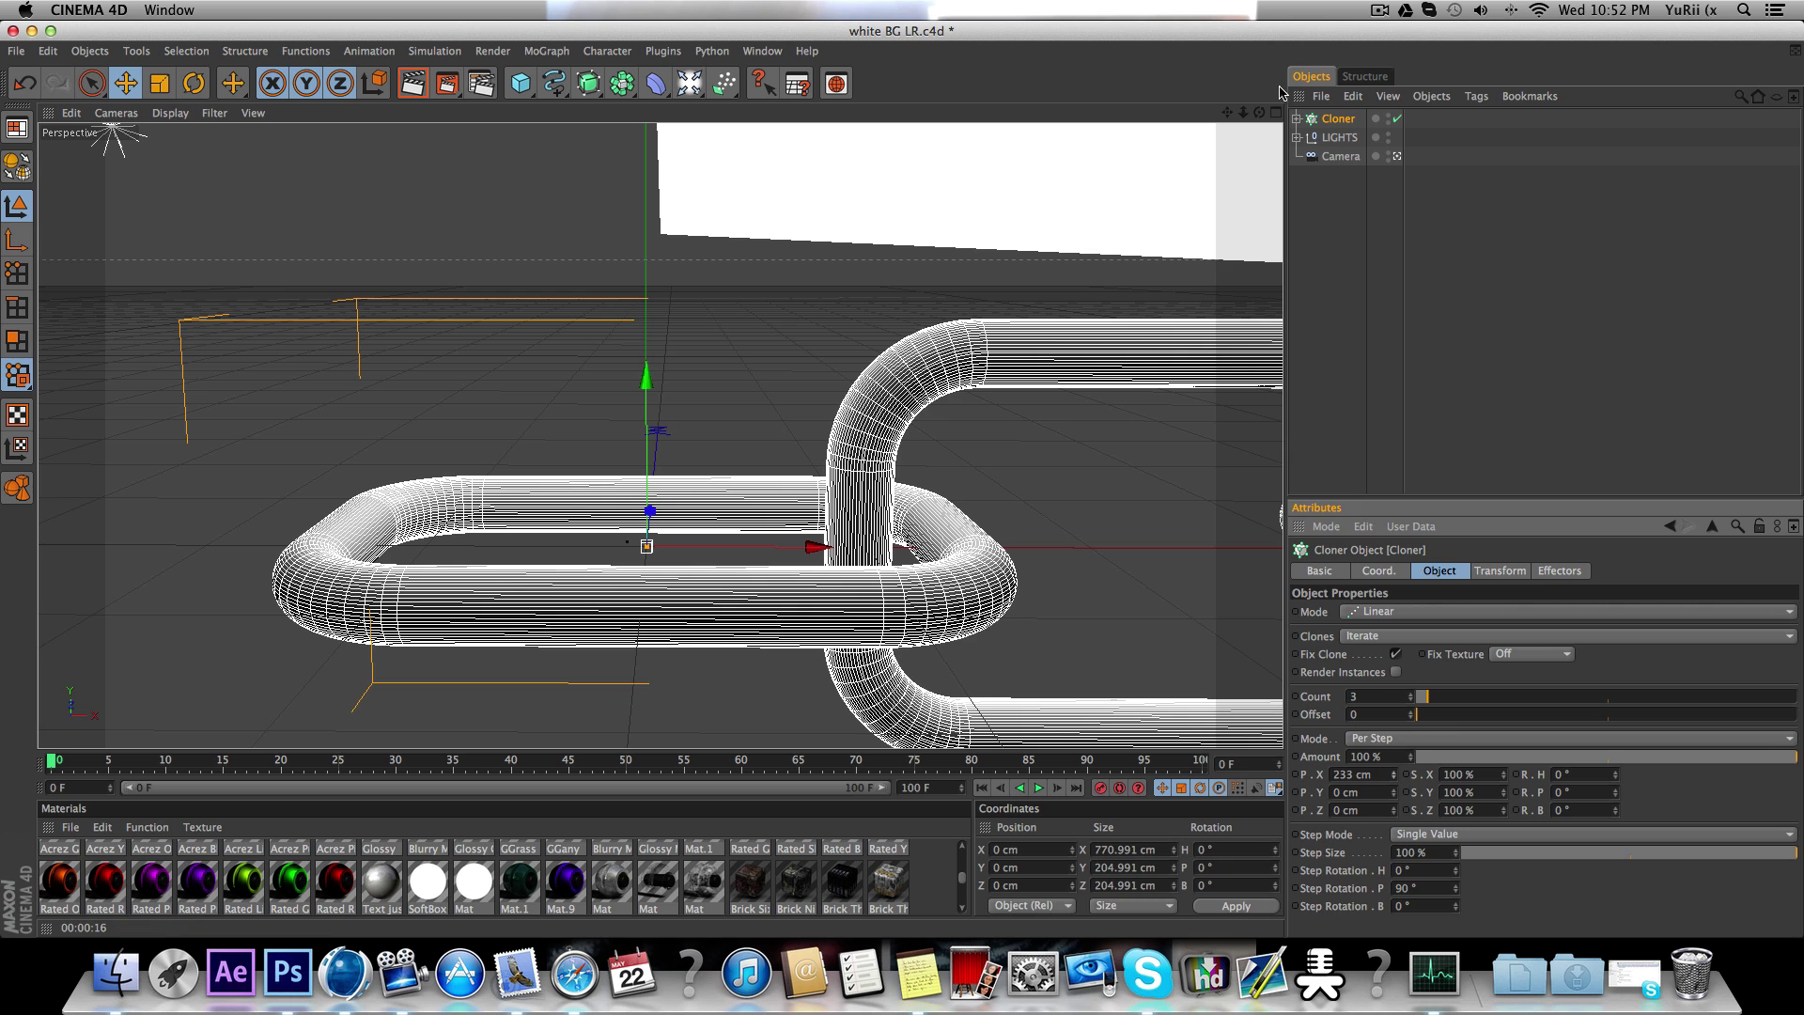
left_click_drag(1249, 117, 1261, 117)
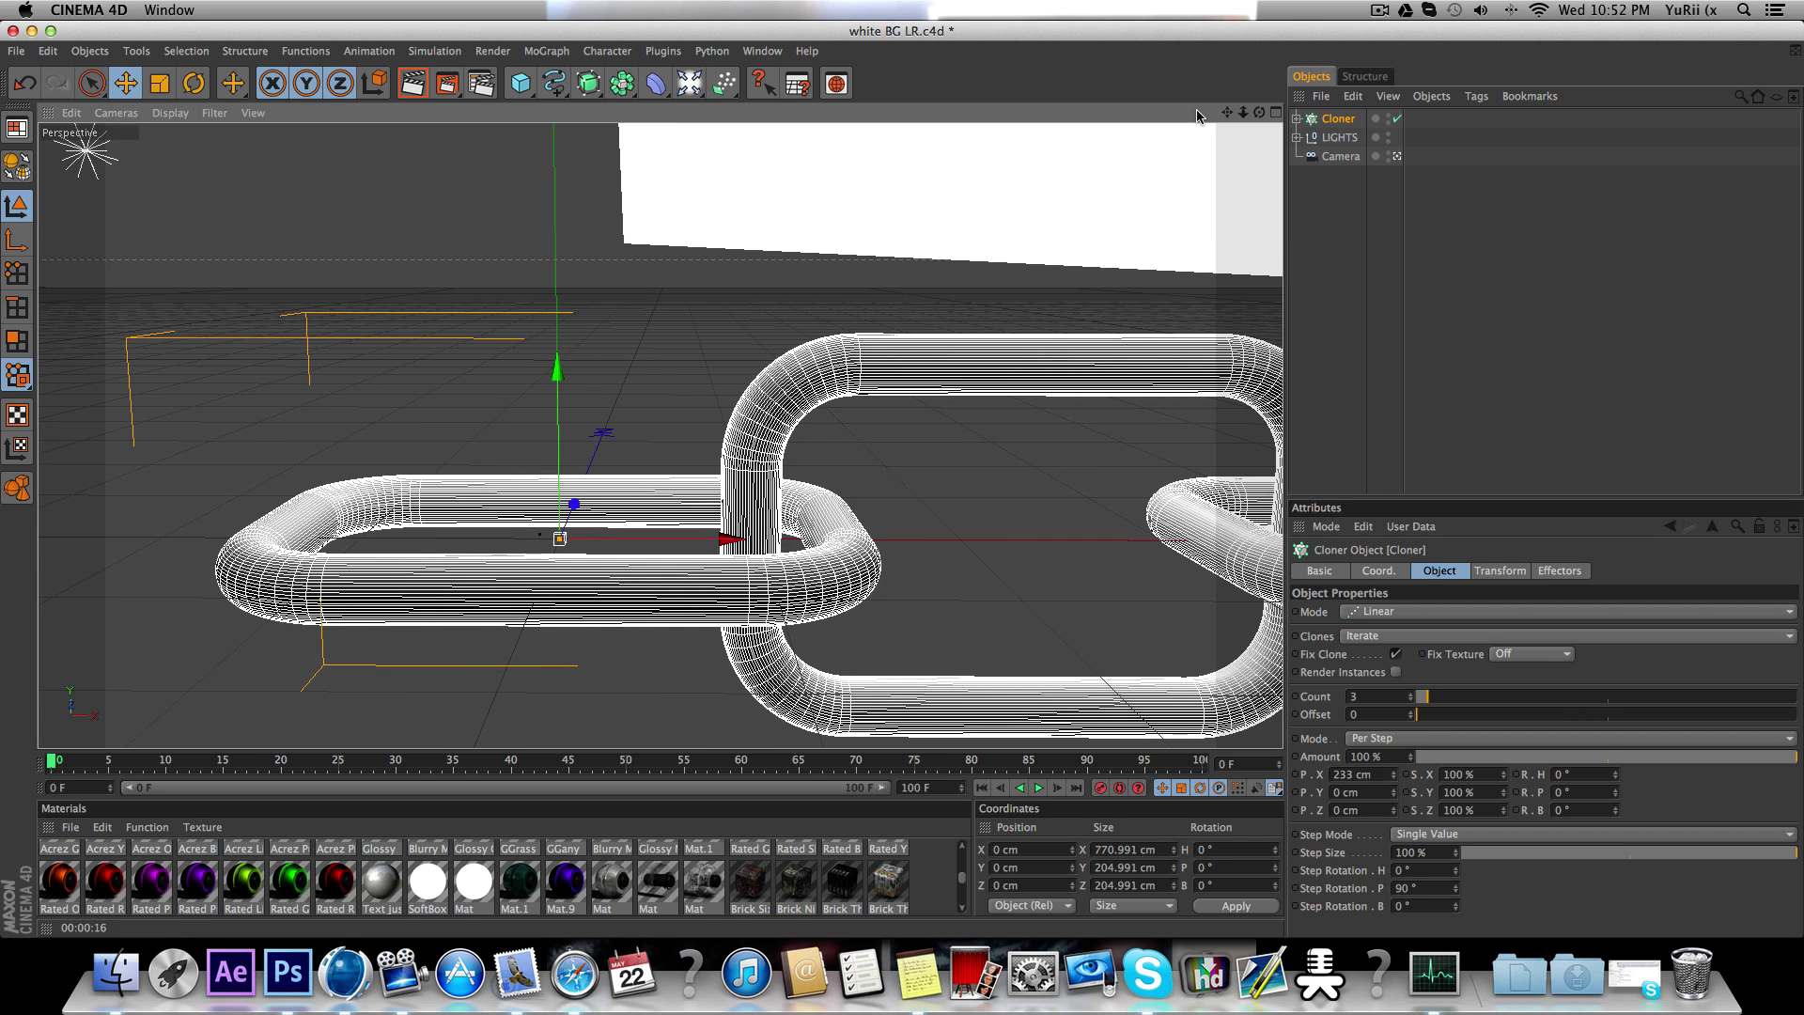
Step: Scale the chain to about half size and move it up and left
left_click(160, 83)
left_click_drag(1140, 286, 987, 284)
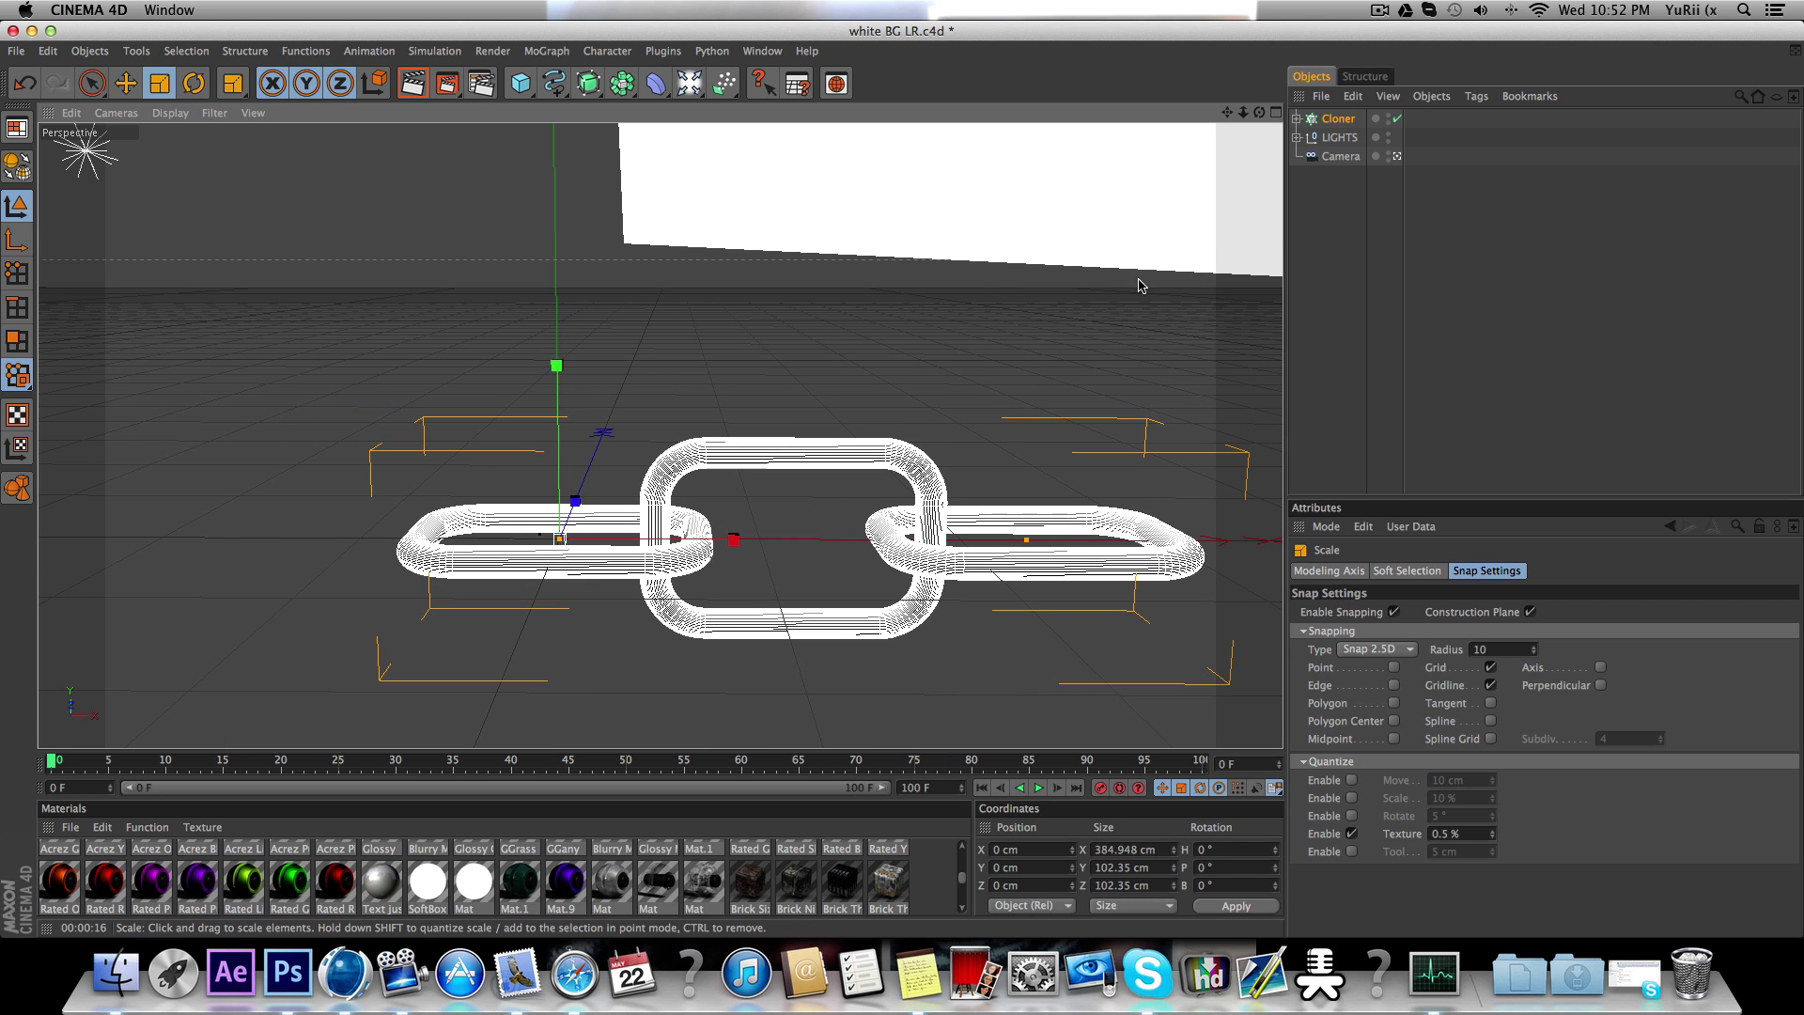
left_click(126, 82)
mouse_move(904, 588)
left_mouse_down()
mouse_move(810, 515)
mouse_move(821, 454)
left_mouse_up()
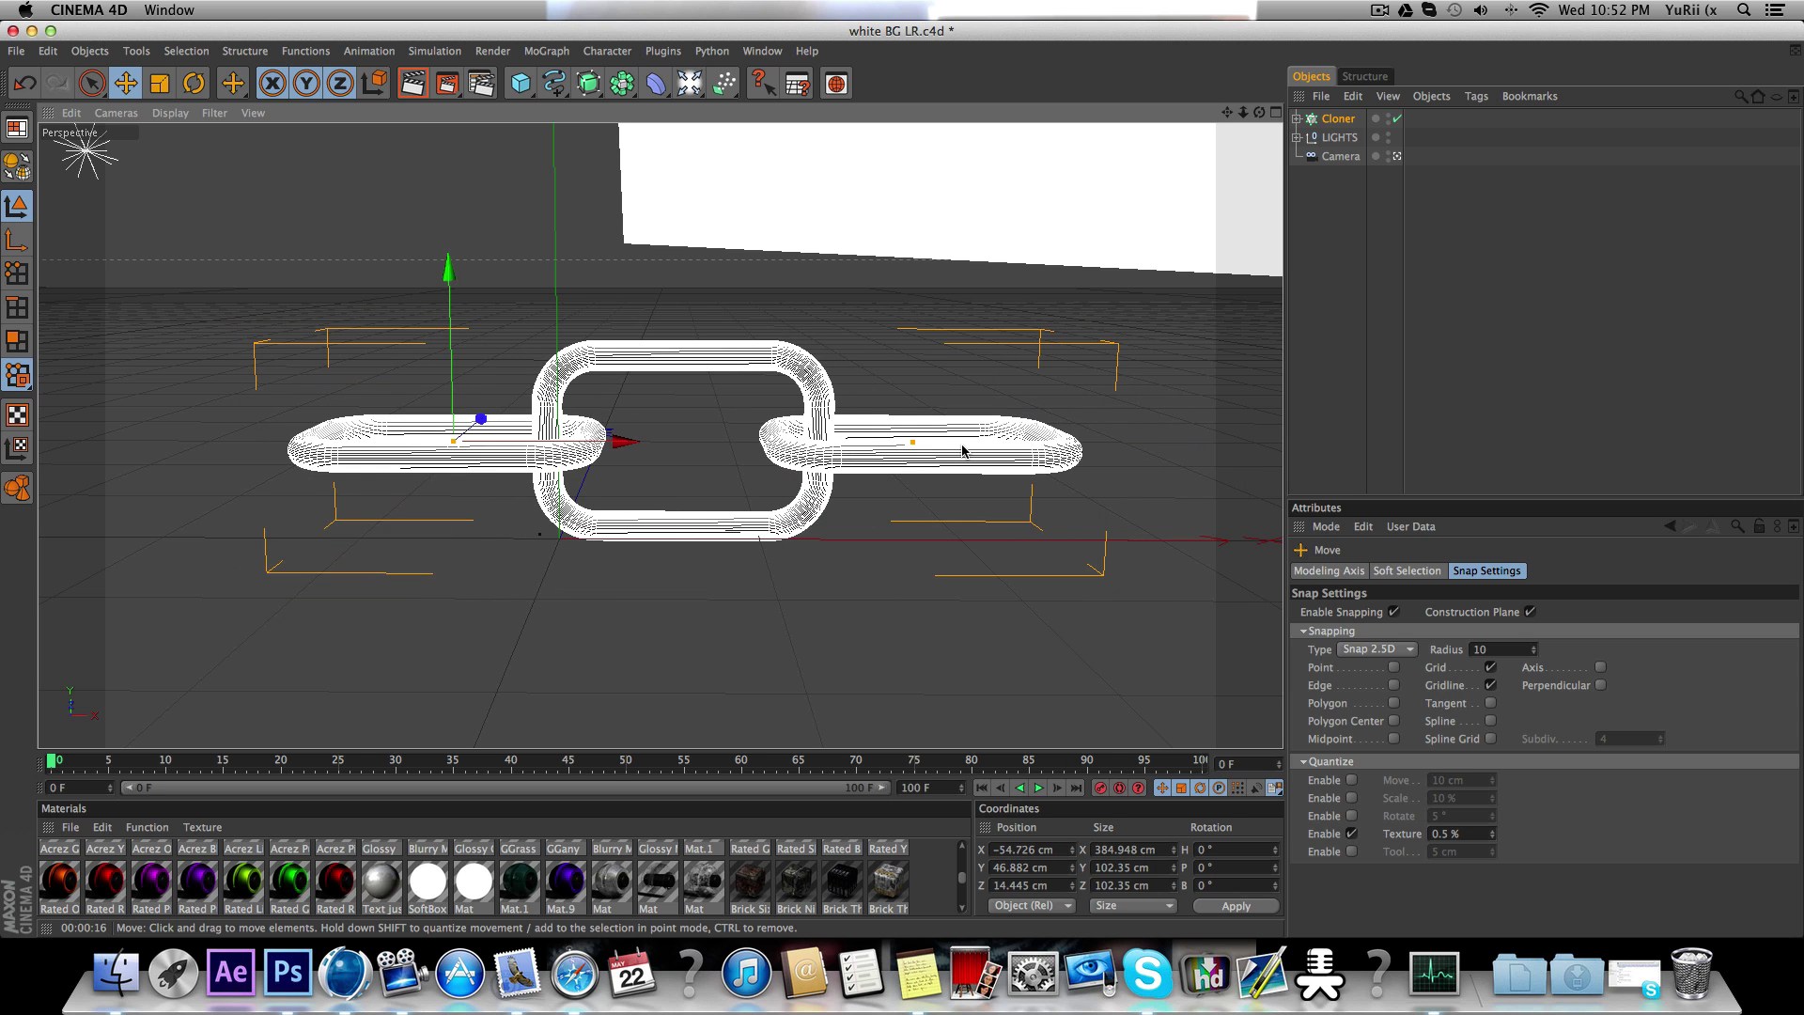
left_click(1507, 364)
left_click(1338, 119)
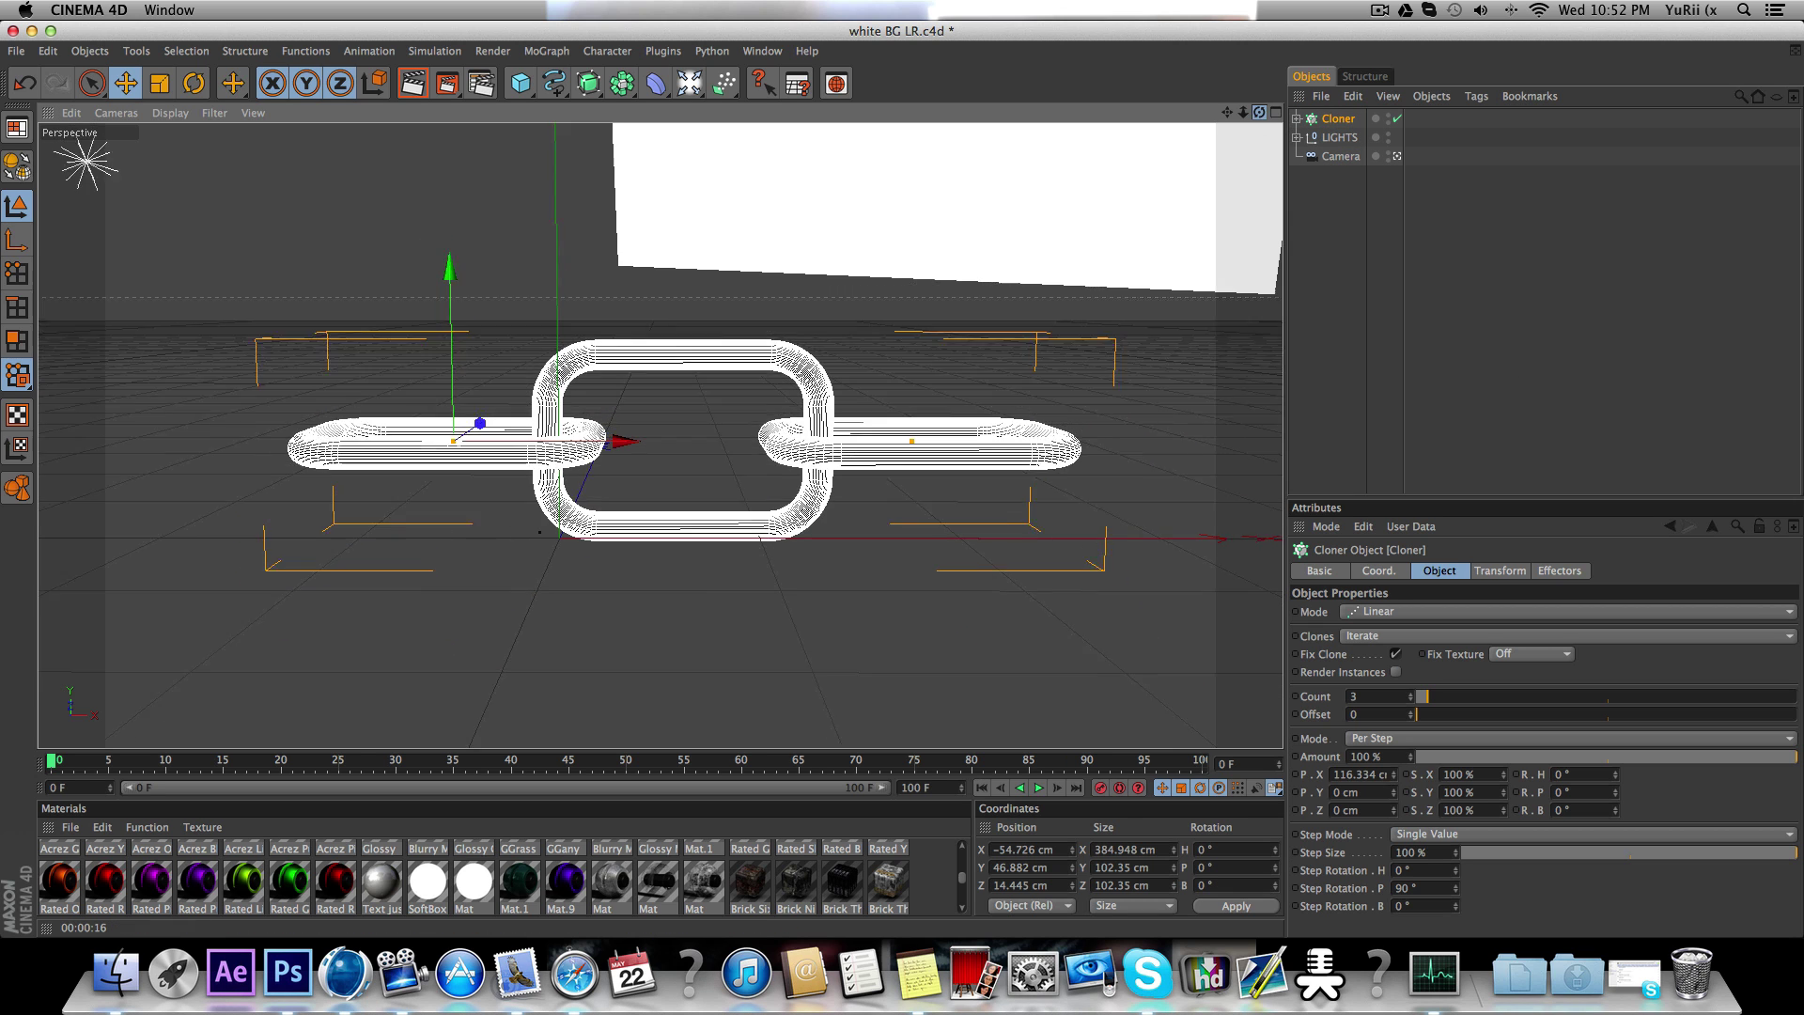
mouse_move(1227, 112)
left_mouse_down()
mouse_move(1244, 112)
mouse_move(1264, 178)
left_mouse_up()
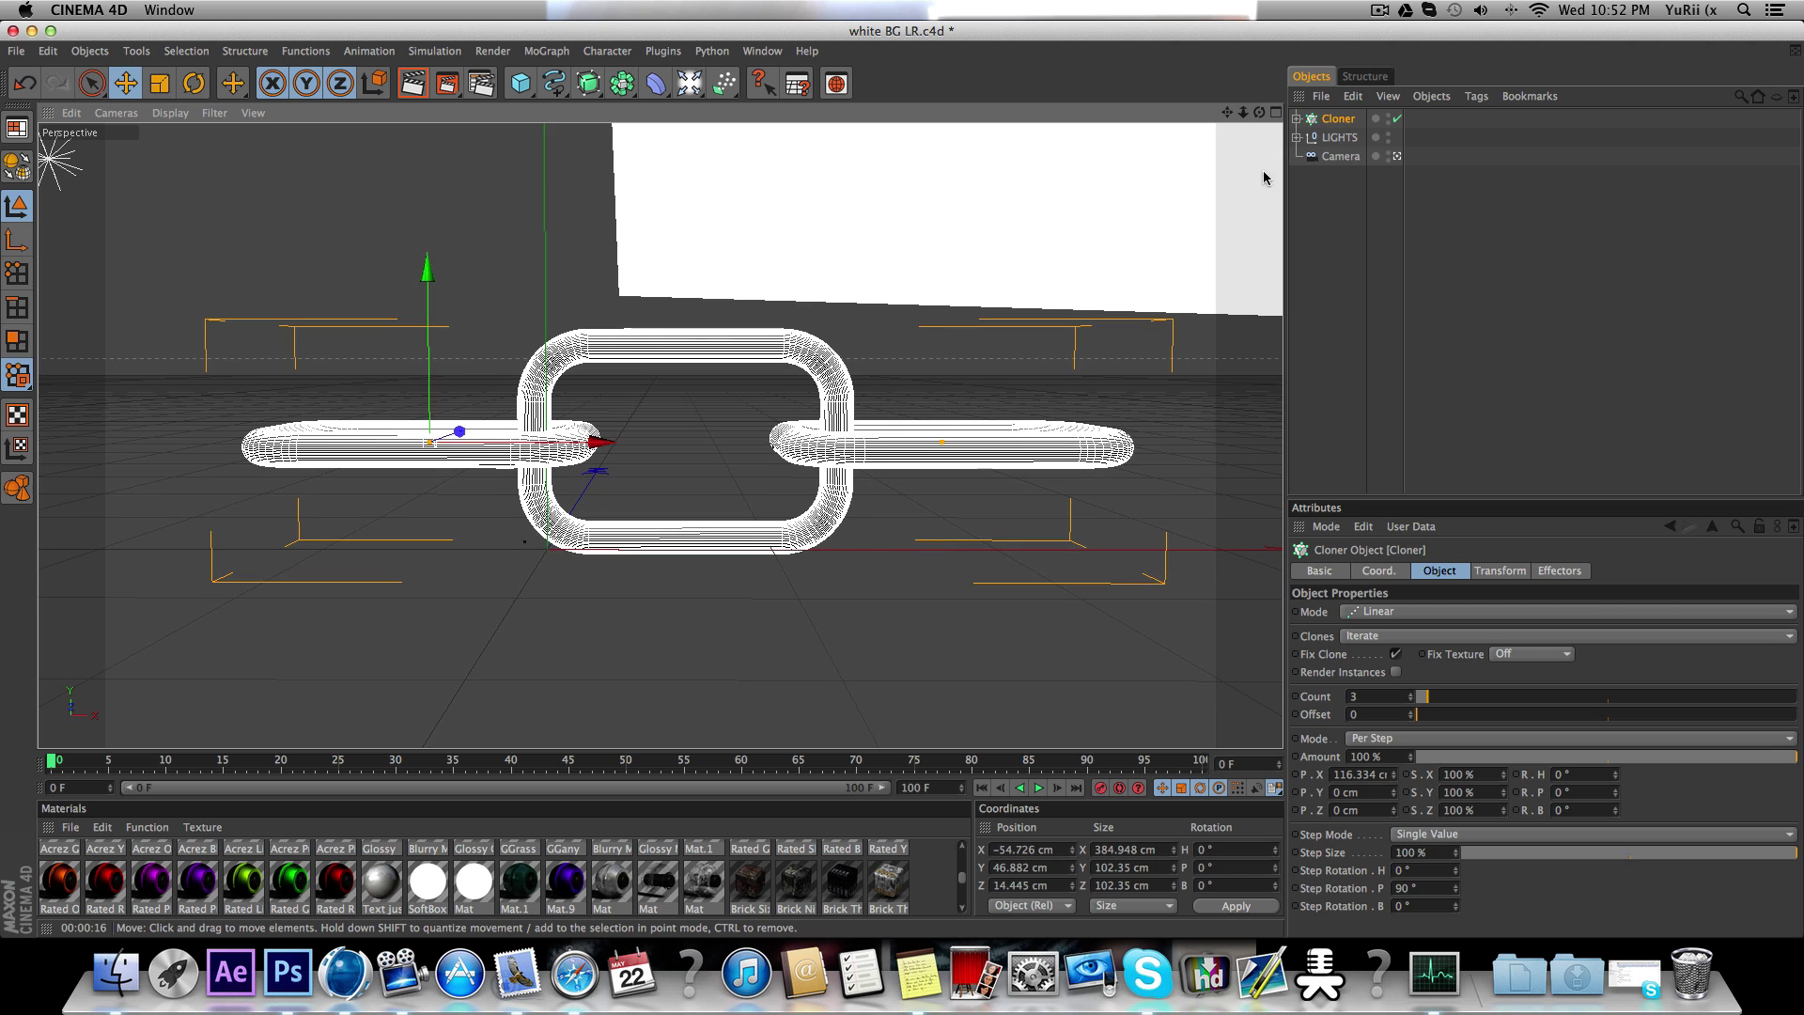
Step: Add a MoText object reading 'Yuri' from the MoGraph menu
left_click(1227, 254)
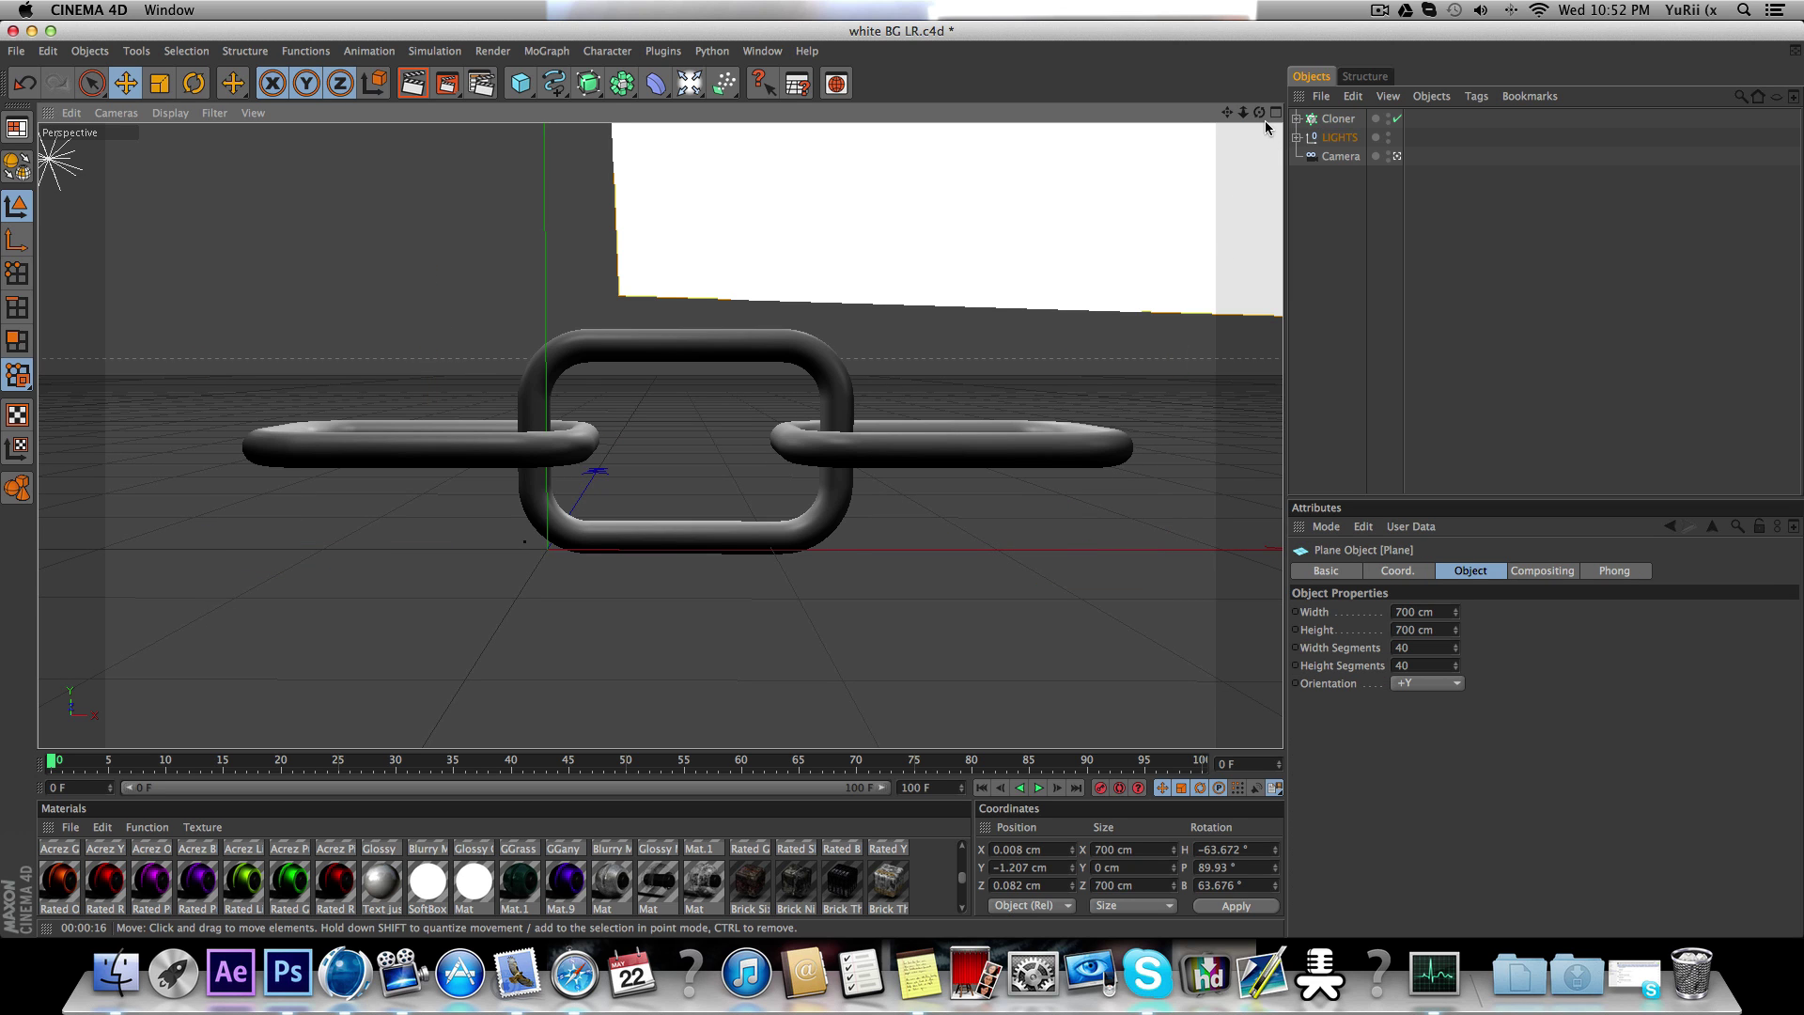
left_click(550, 51)
left_click(562, 263)
type("Yuri")
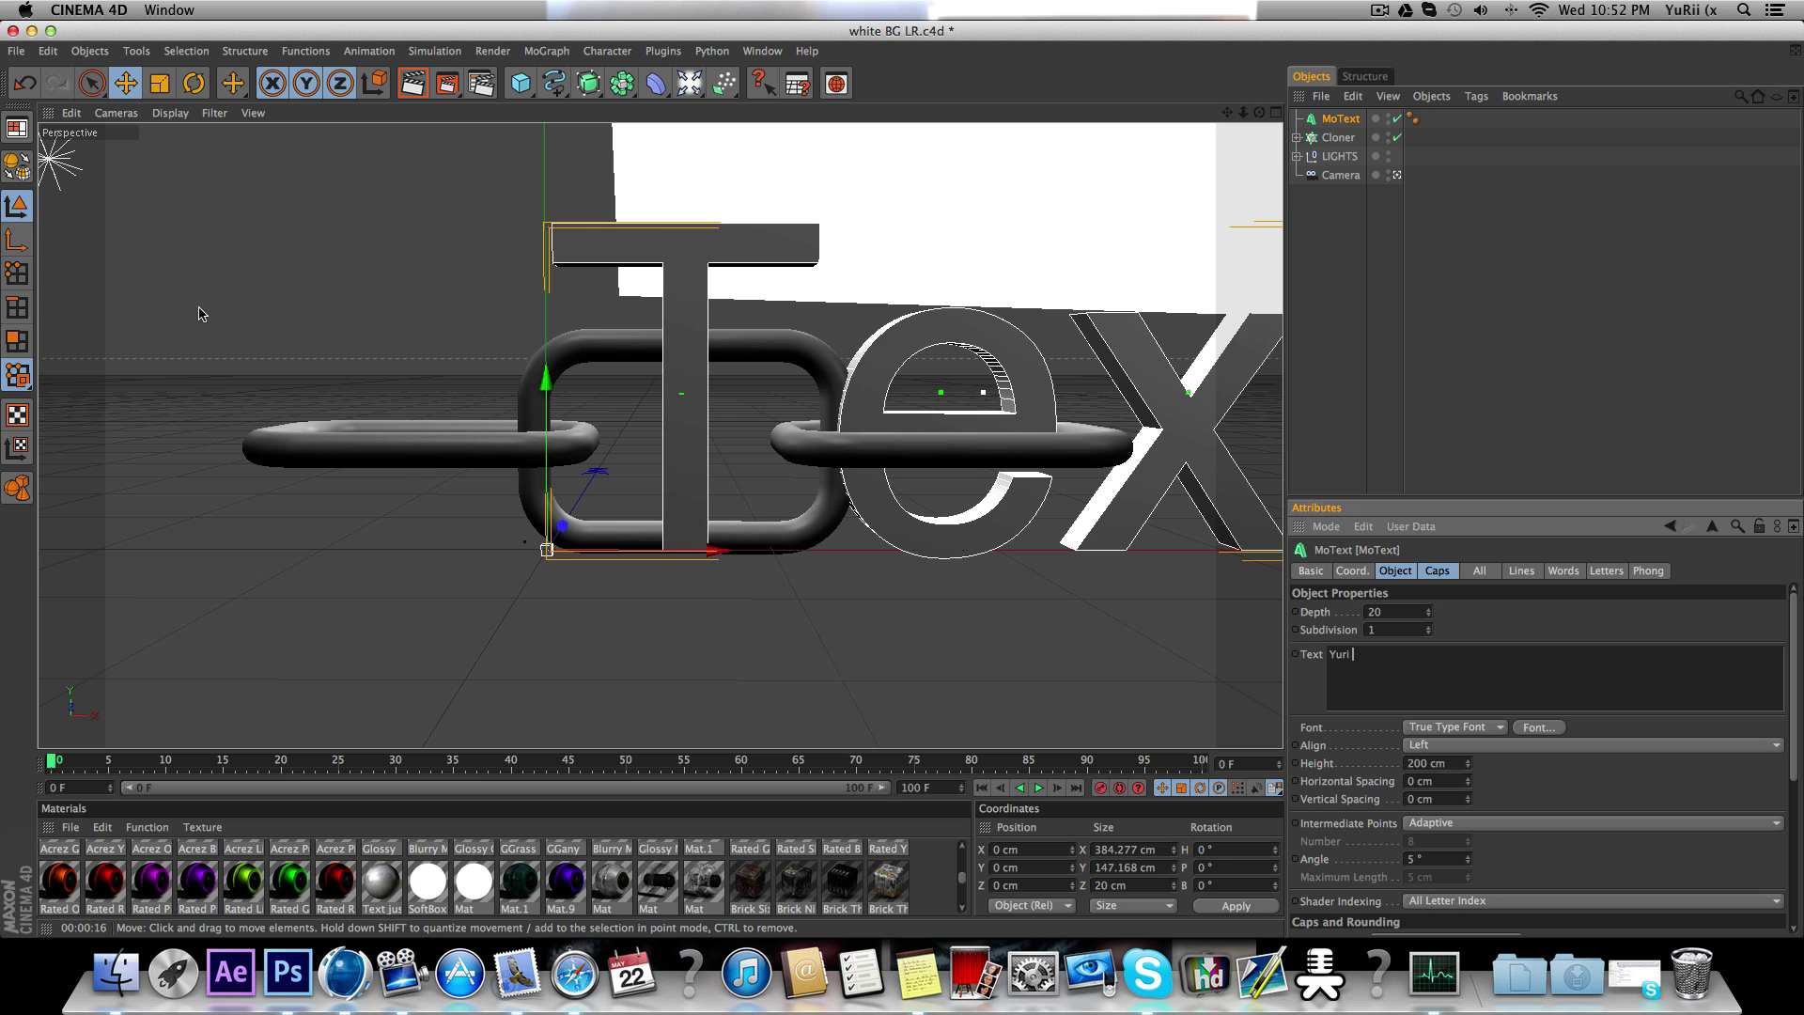
Step: Hide the chain and move the Cloner left to about −562 cm X
left_click(1392, 138)
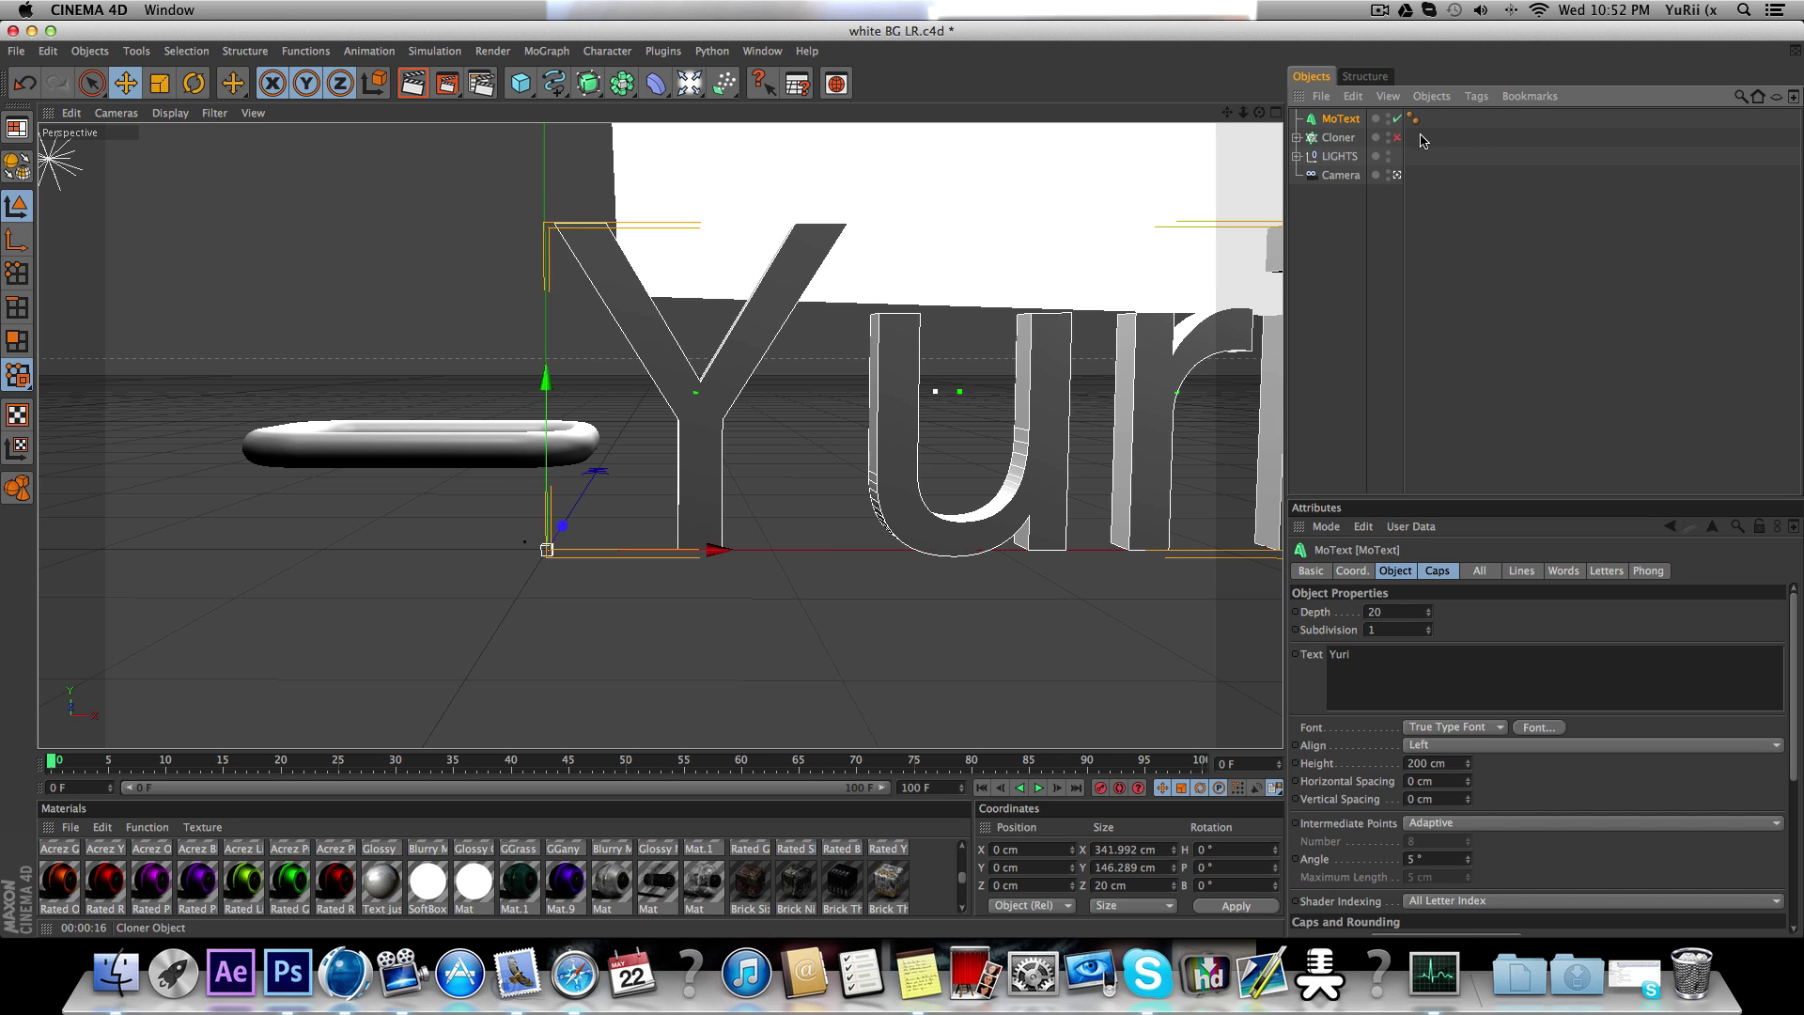
left_click(1392, 138)
left_click(1394, 137)
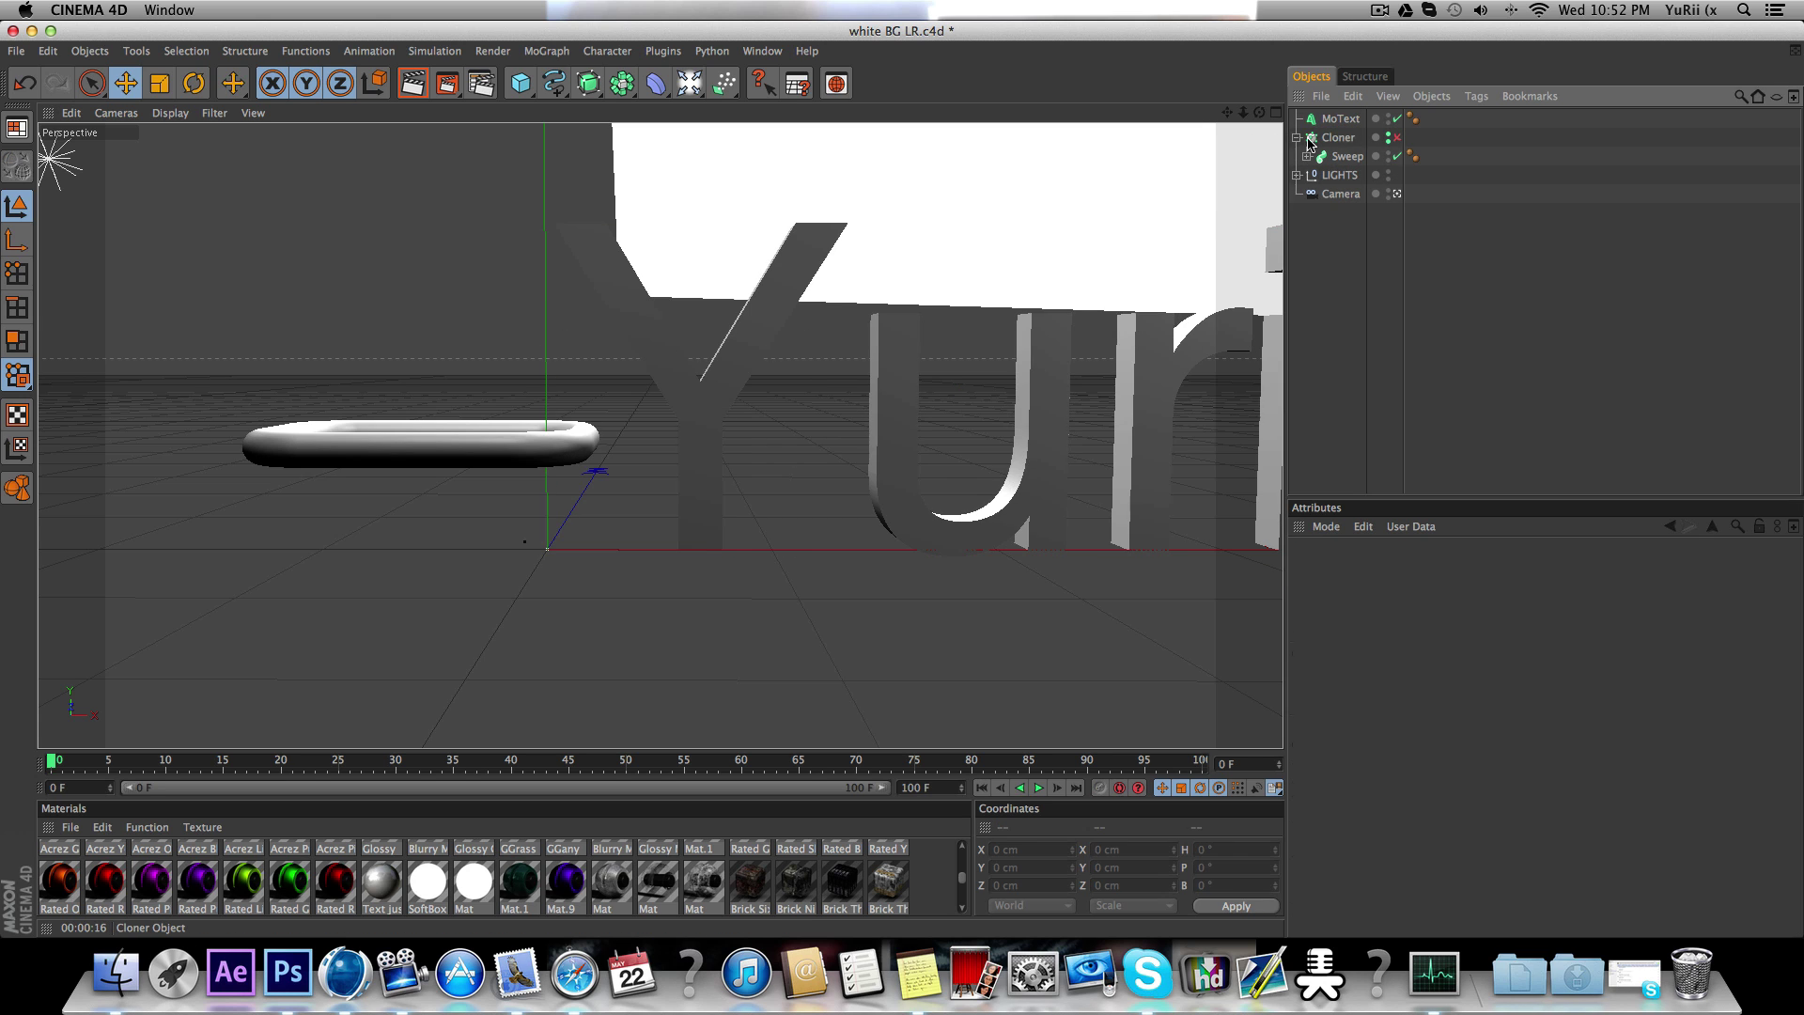
left_click(1395, 146)
left_click(1394, 139)
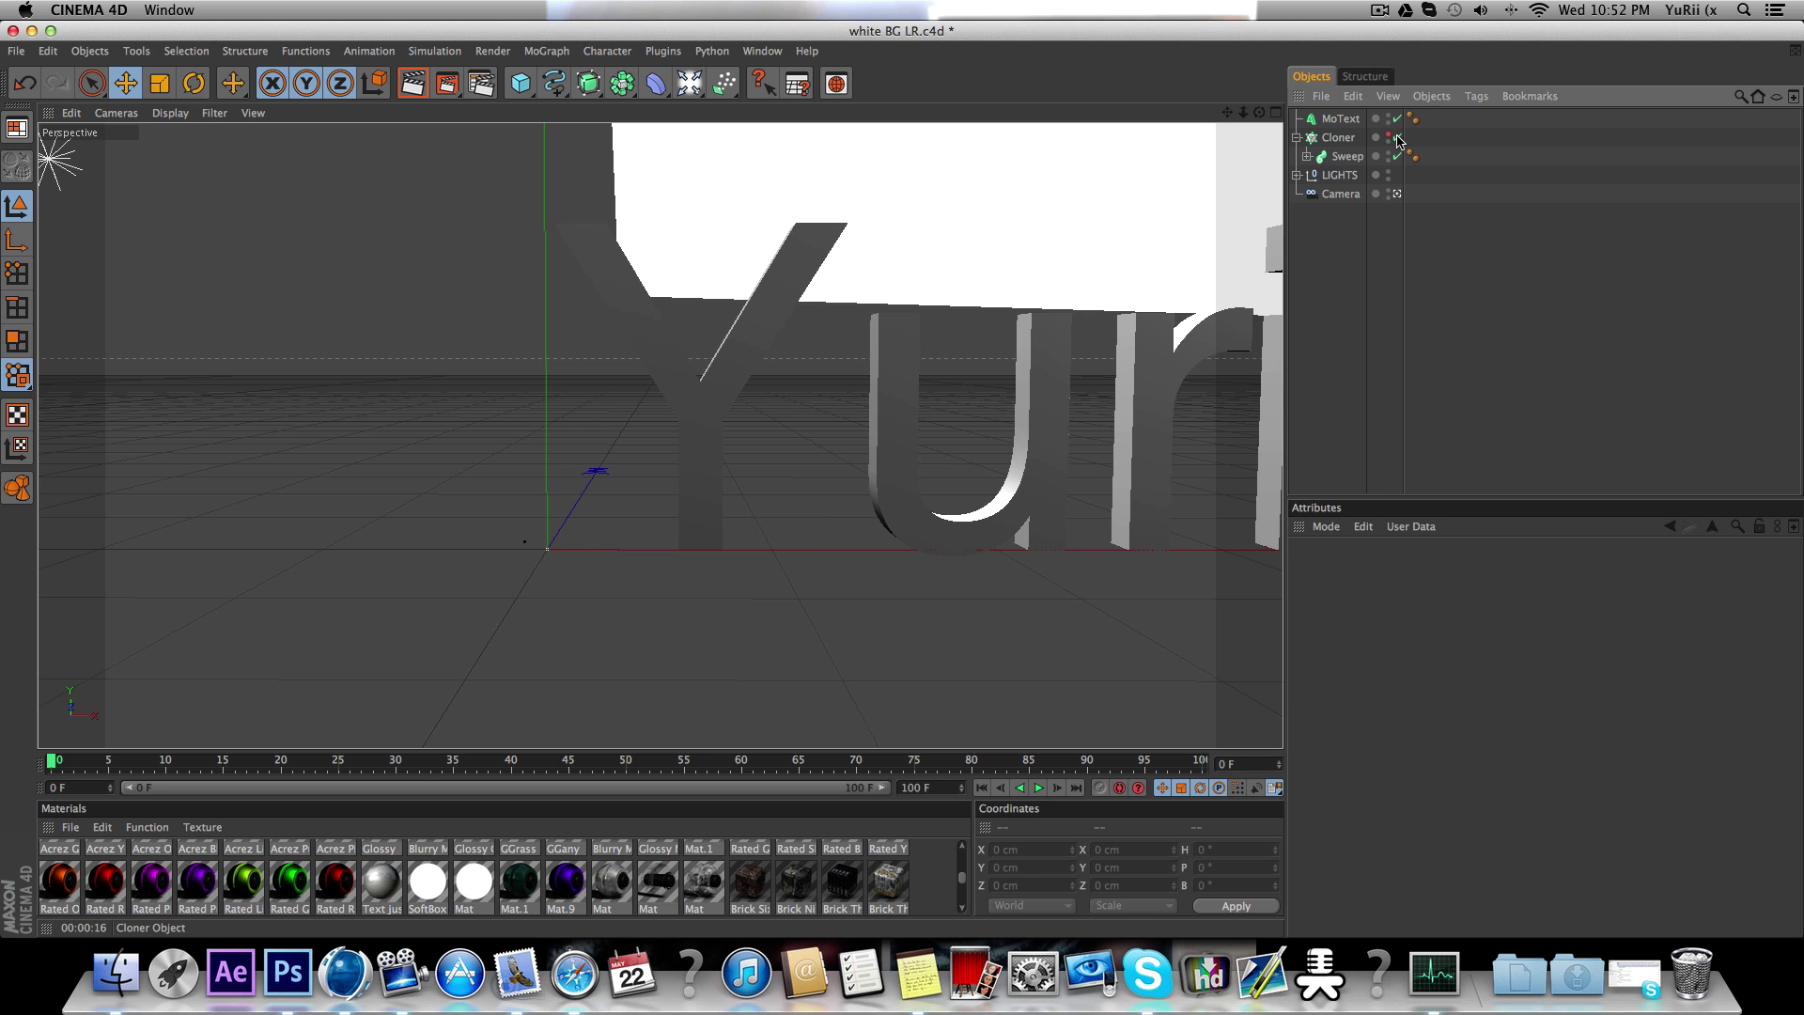
left_click(1336, 138)
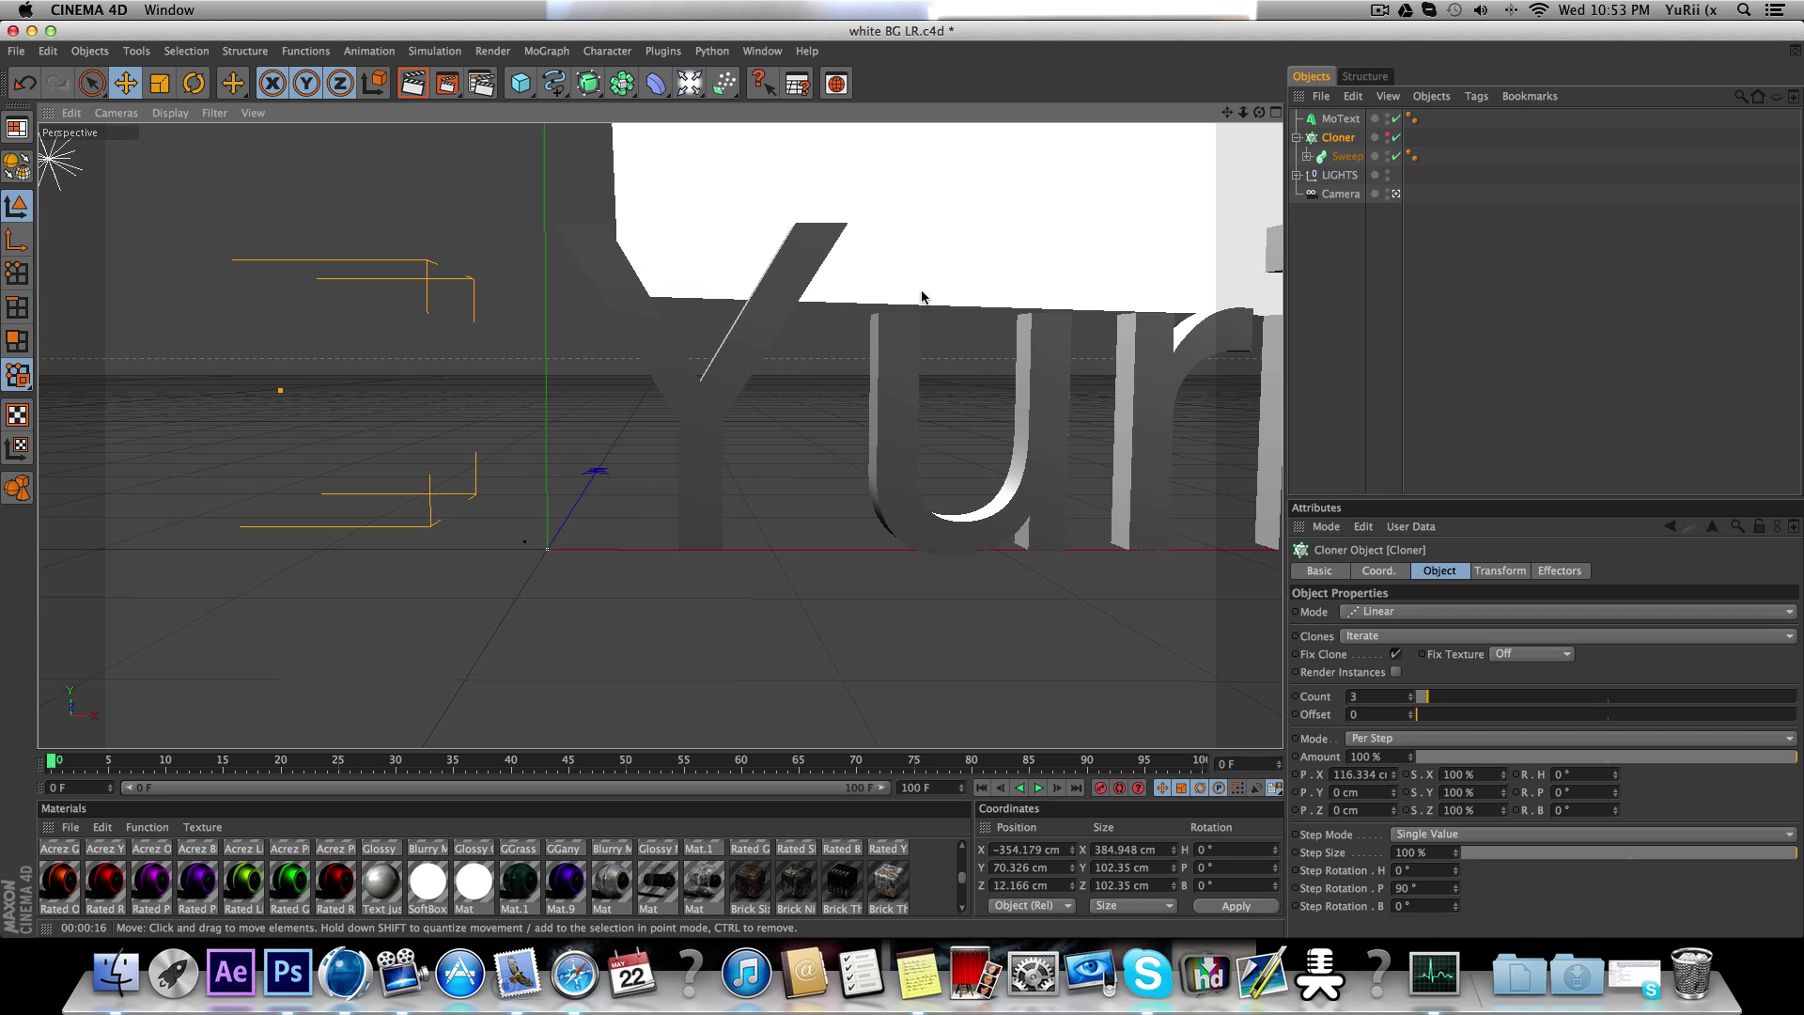
left_click_drag(923, 296, 1028, 335)
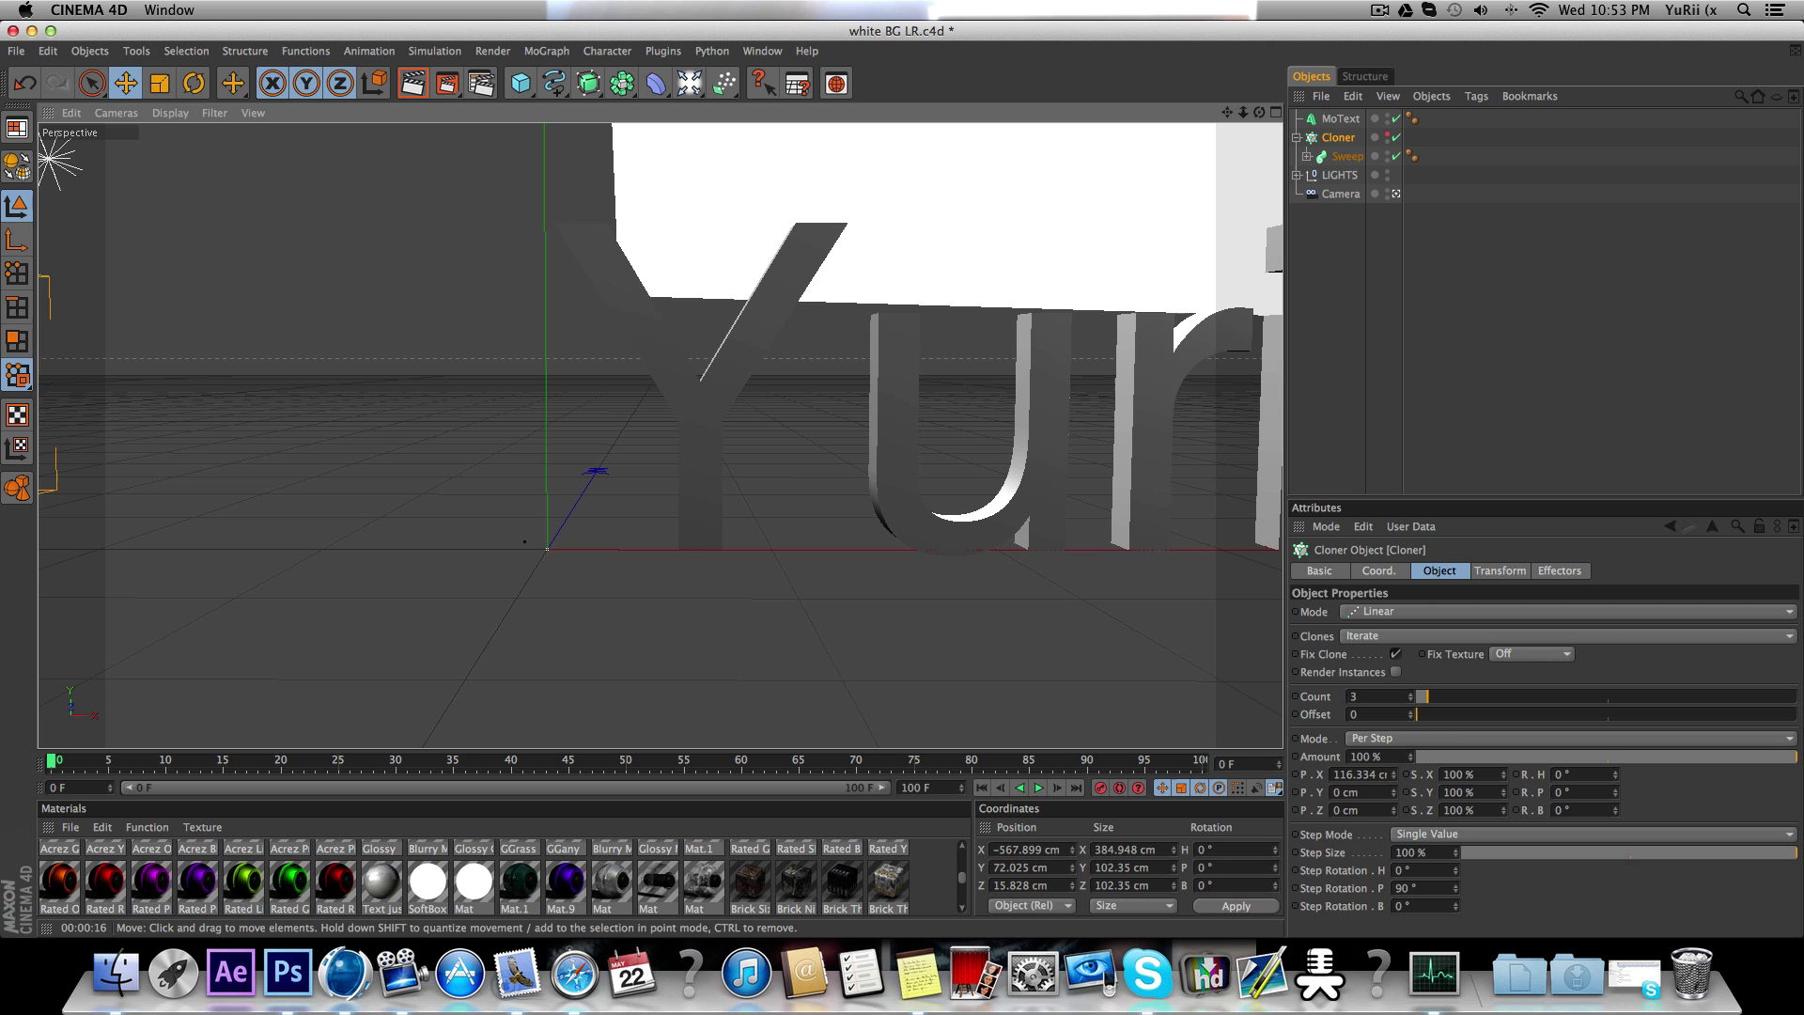
left_click(1307, 136)
Step: Give the Yuri text a 50 cm depth and a serif font
left_click(1340, 118)
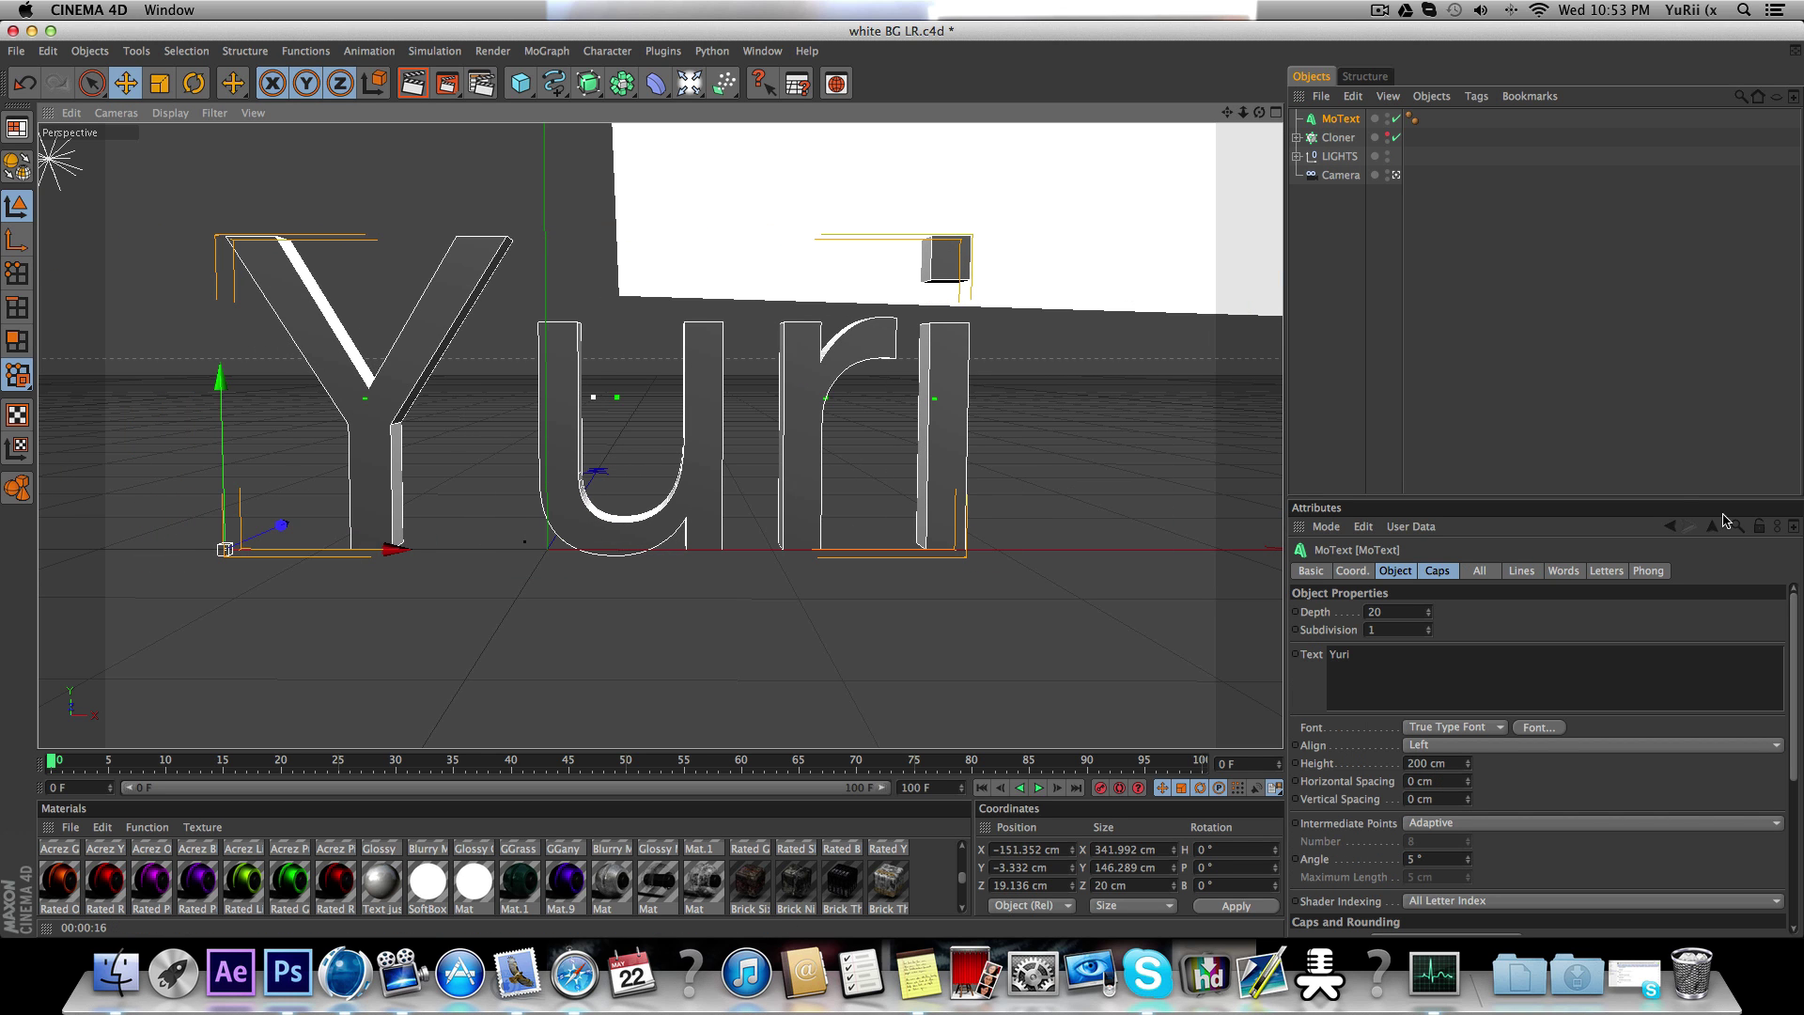
left_click(1404, 610)
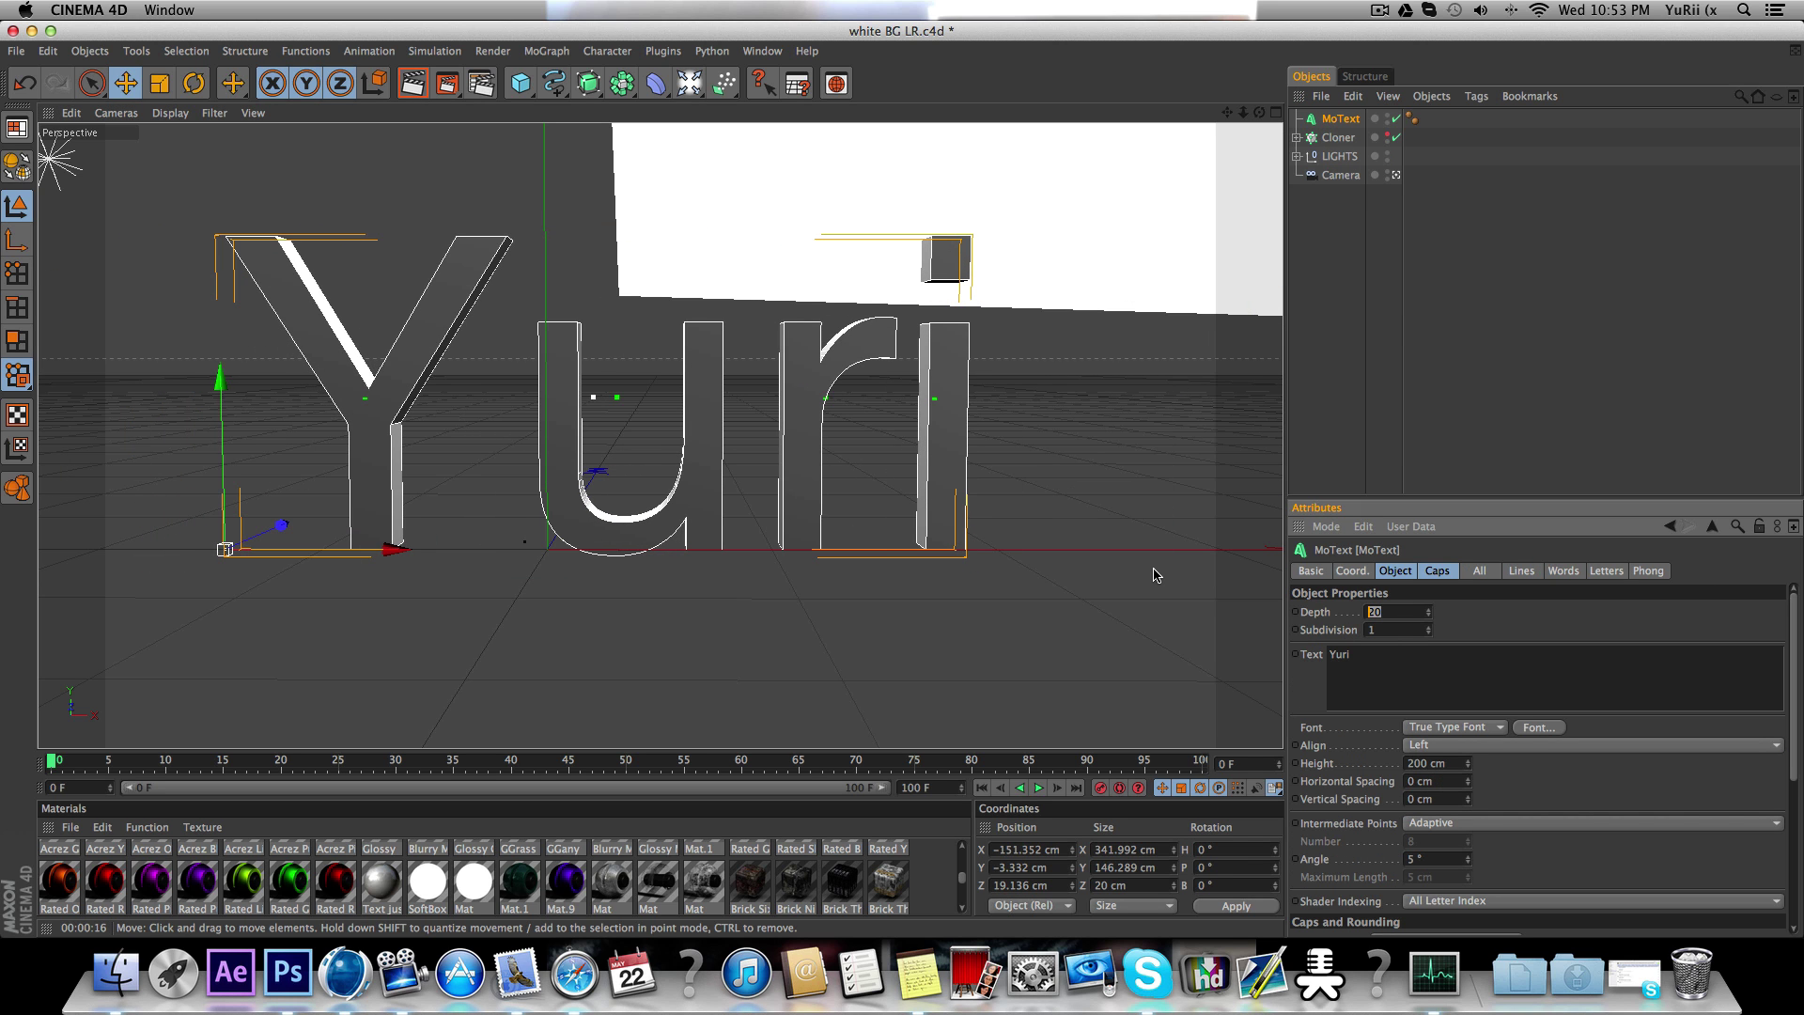
type("50")
left_click(1551, 727)
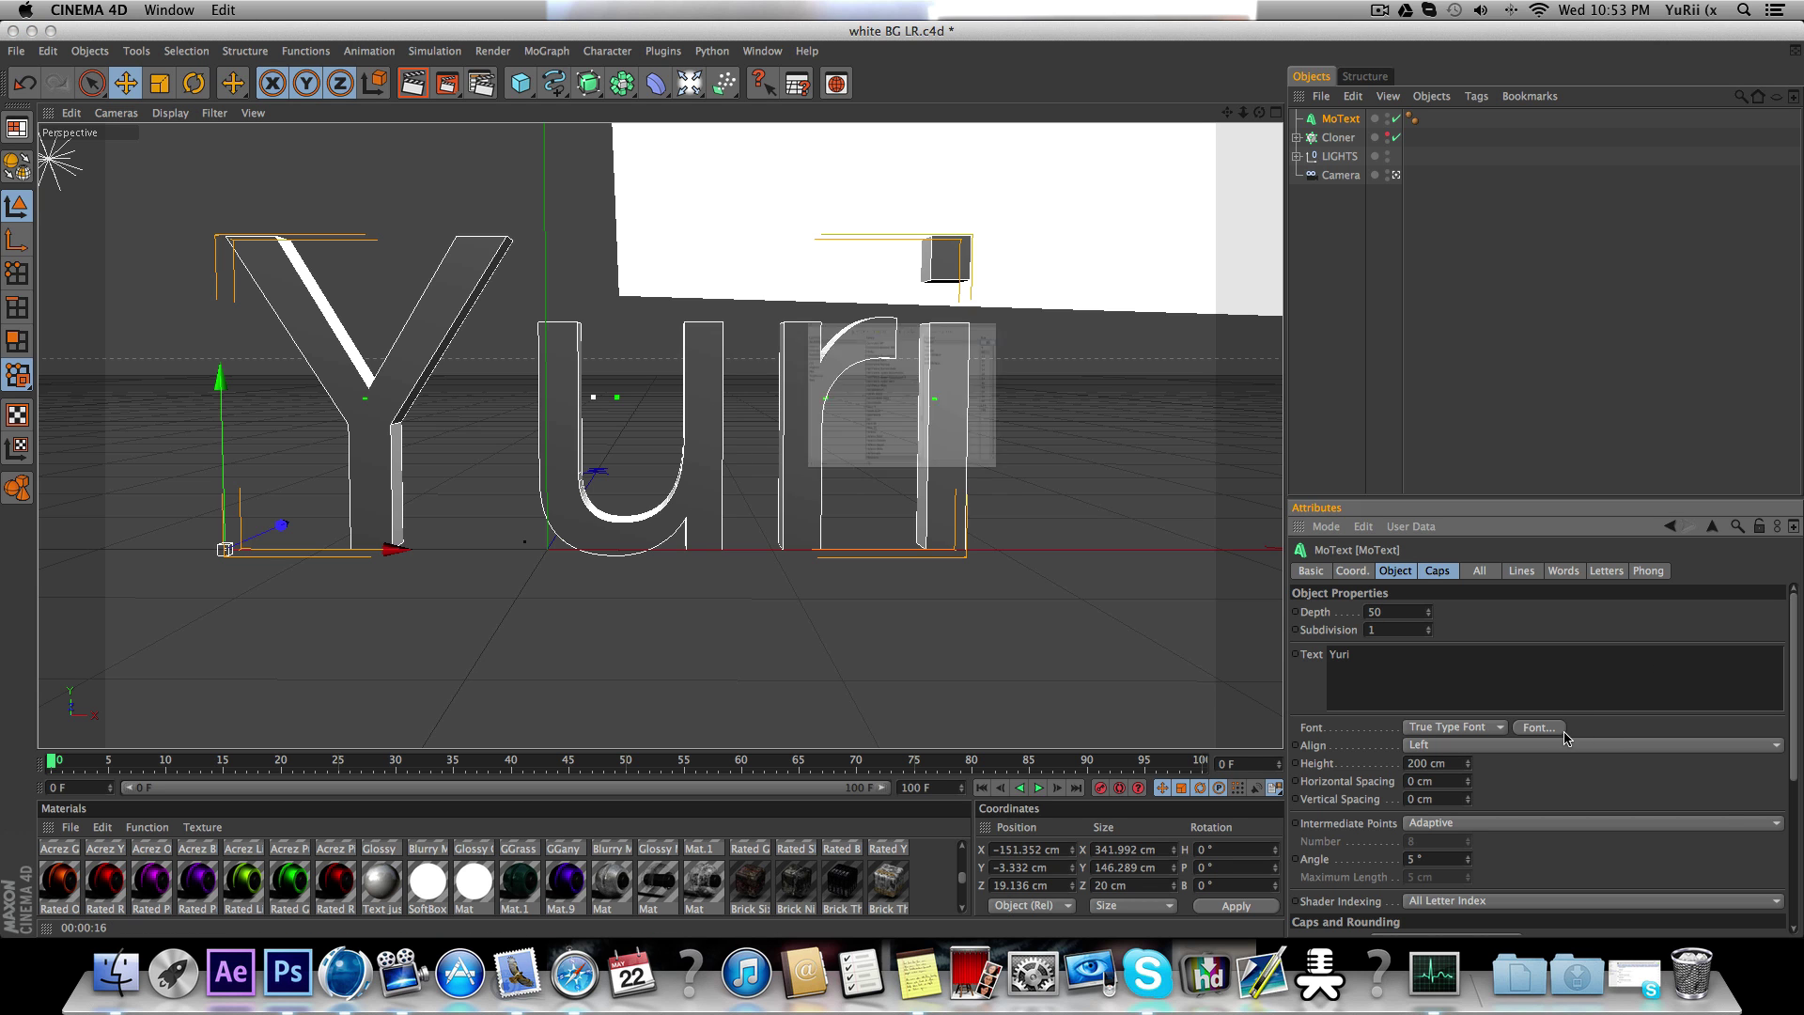
left_click(888, 459)
type("co")
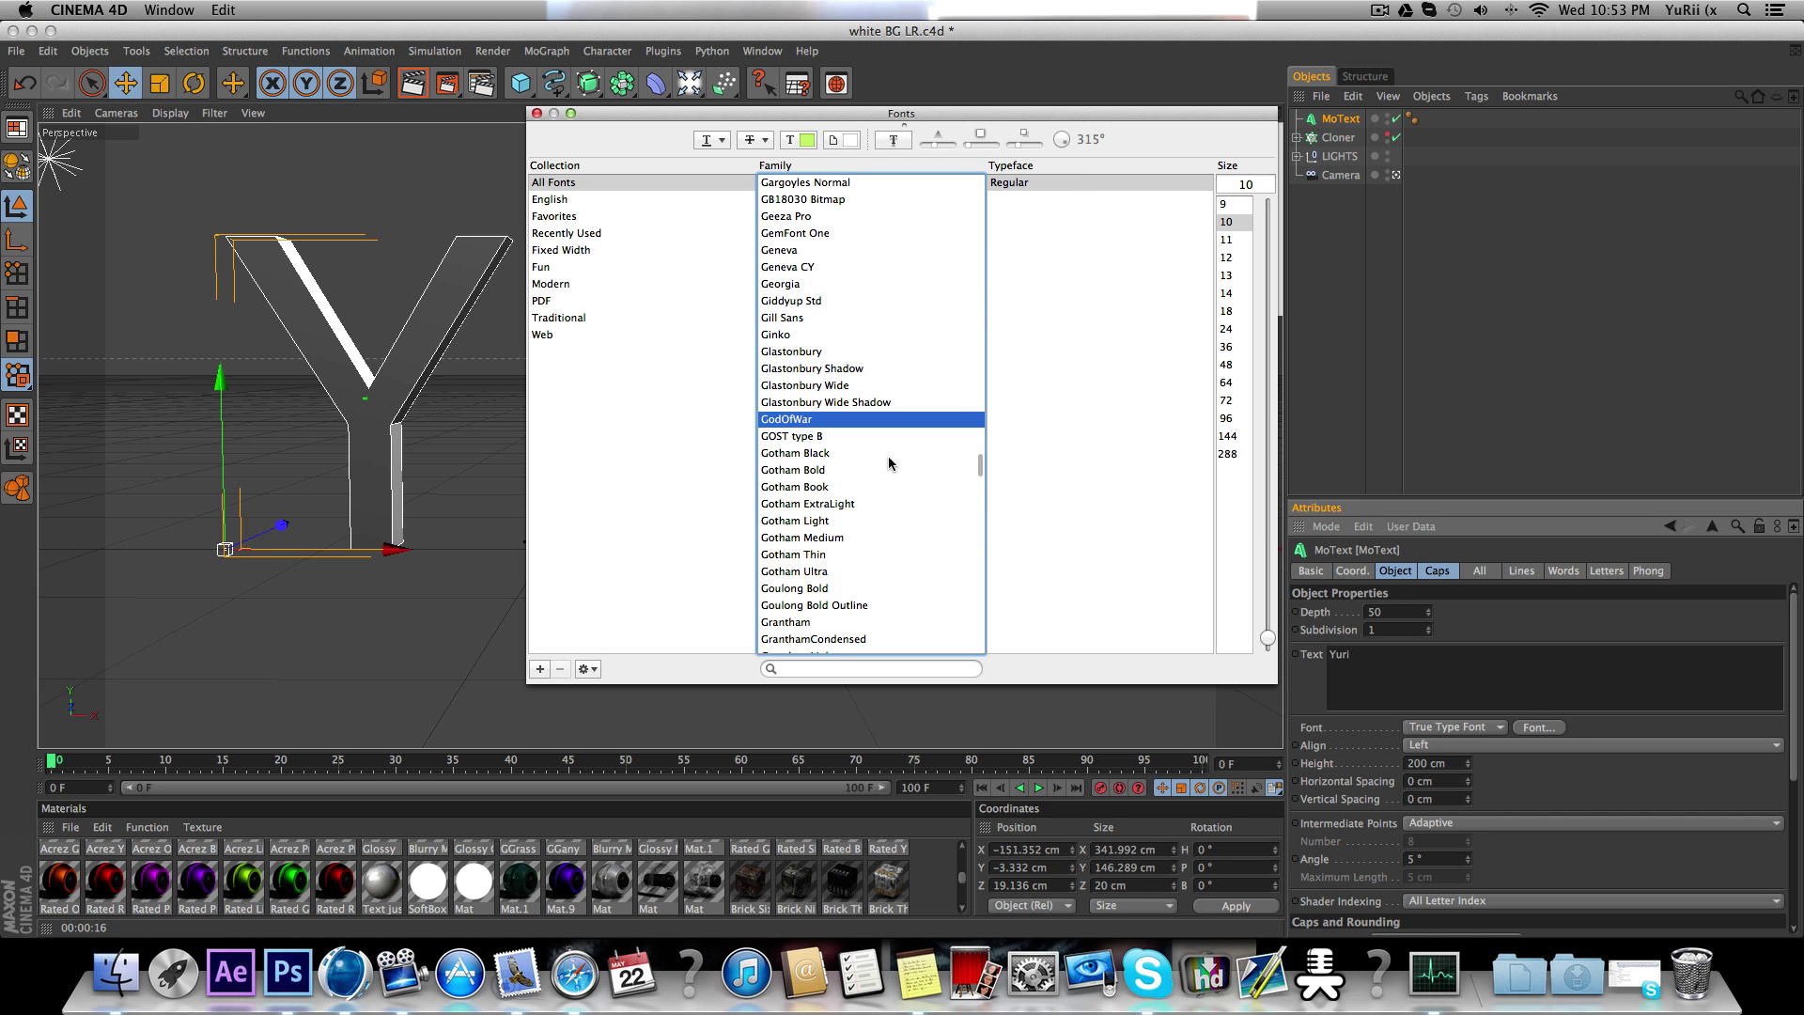
key("super+w")
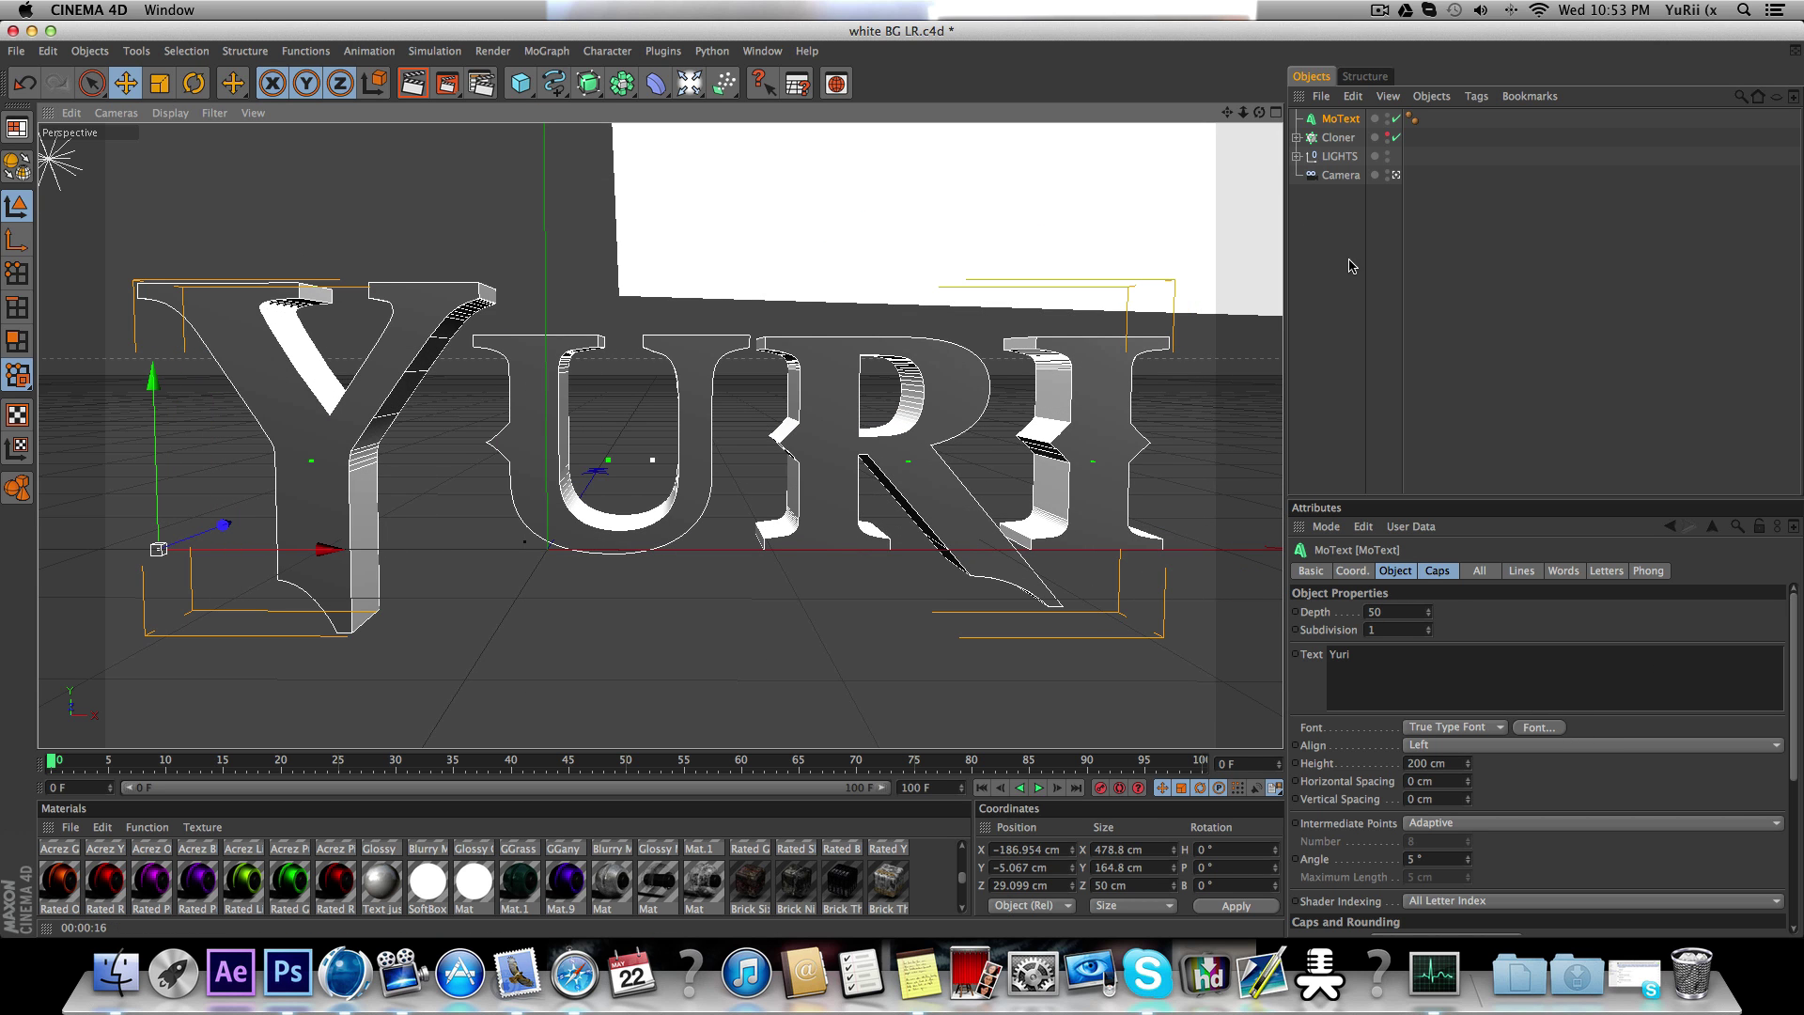
left_click_drag(1242, 112, 1239, 112)
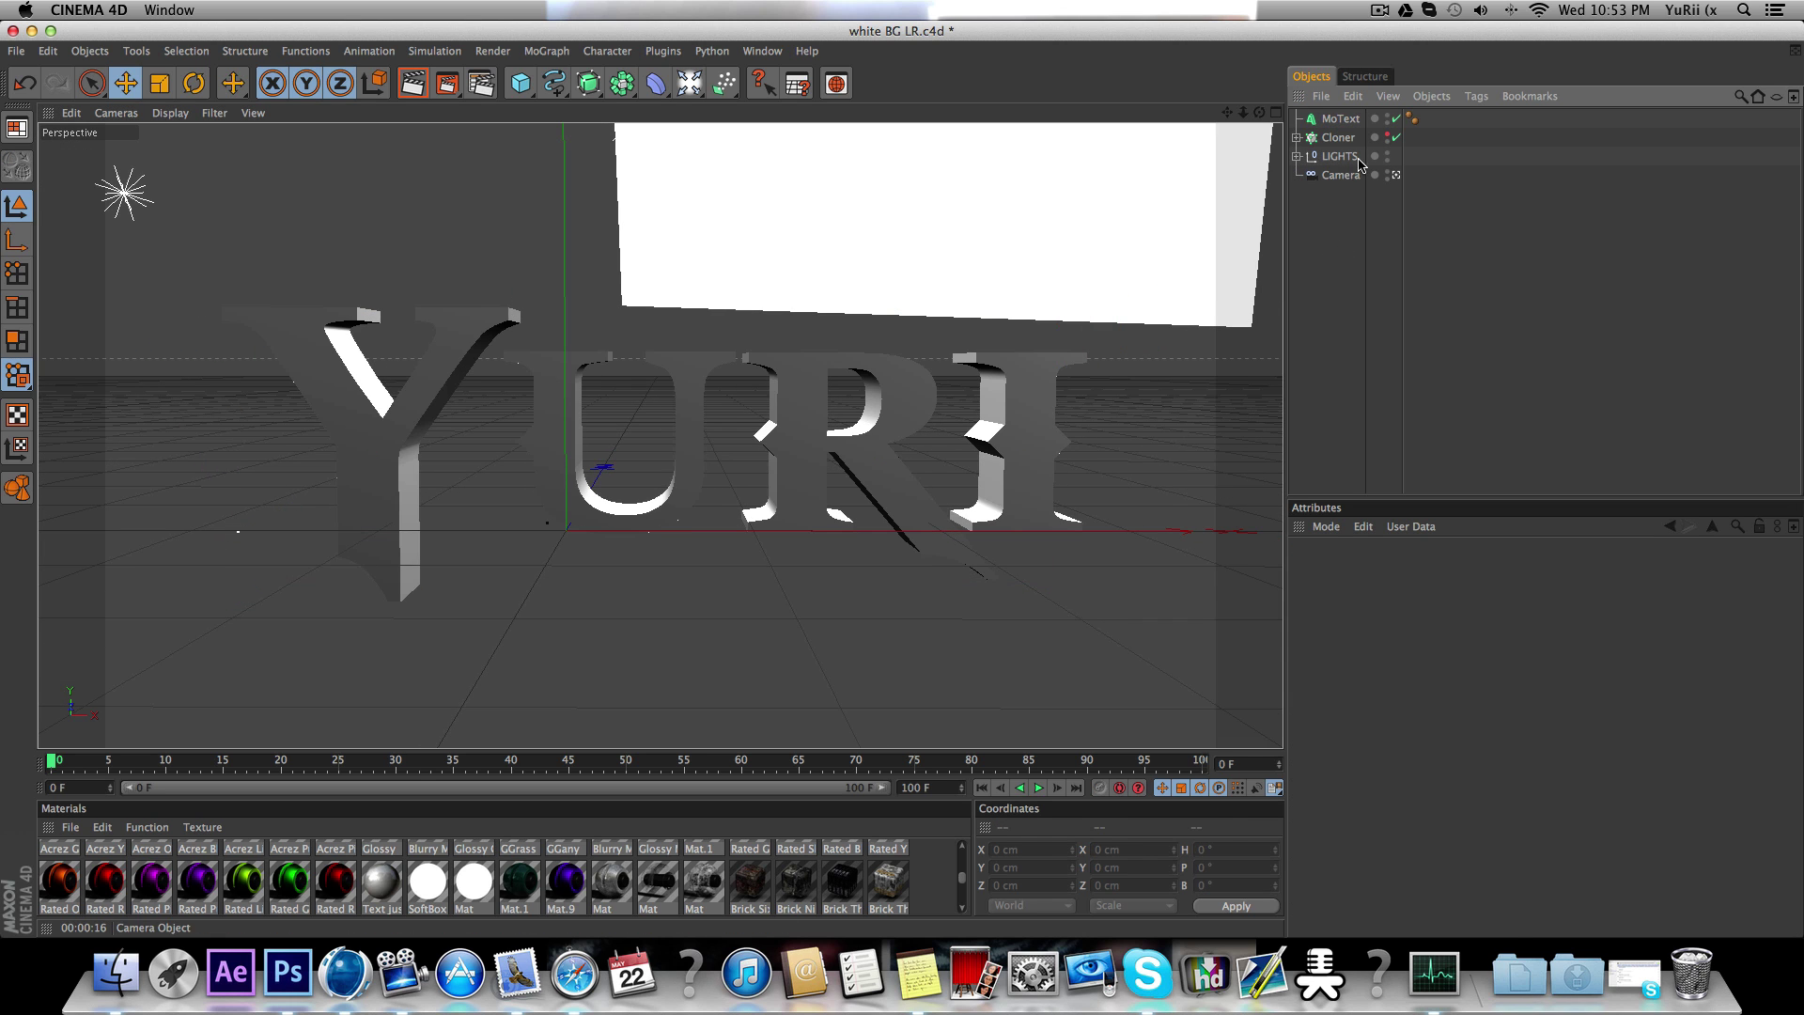
Step: Apply Fillet Caps to the text's start and end with 2 cm radius
left_click(1437, 570)
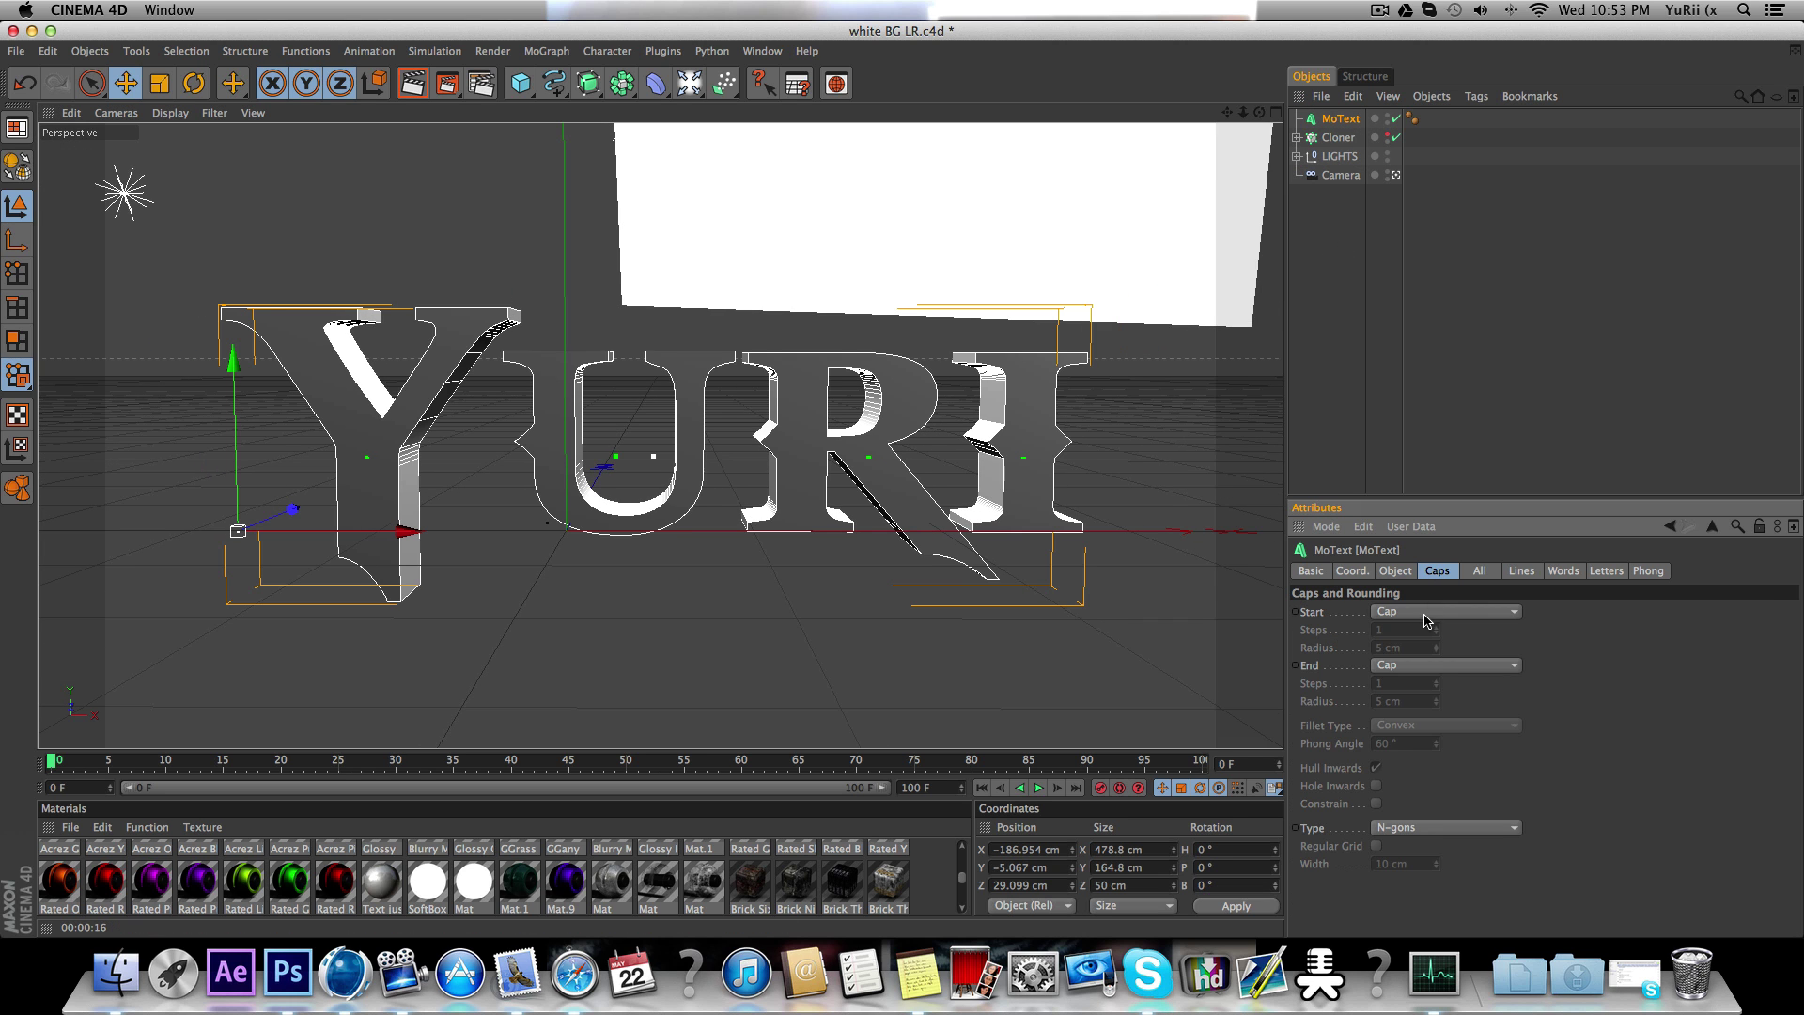
left_click(1429, 616)
left_click(1426, 686)
left_click(1426, 664)
left_click(1417, 740)
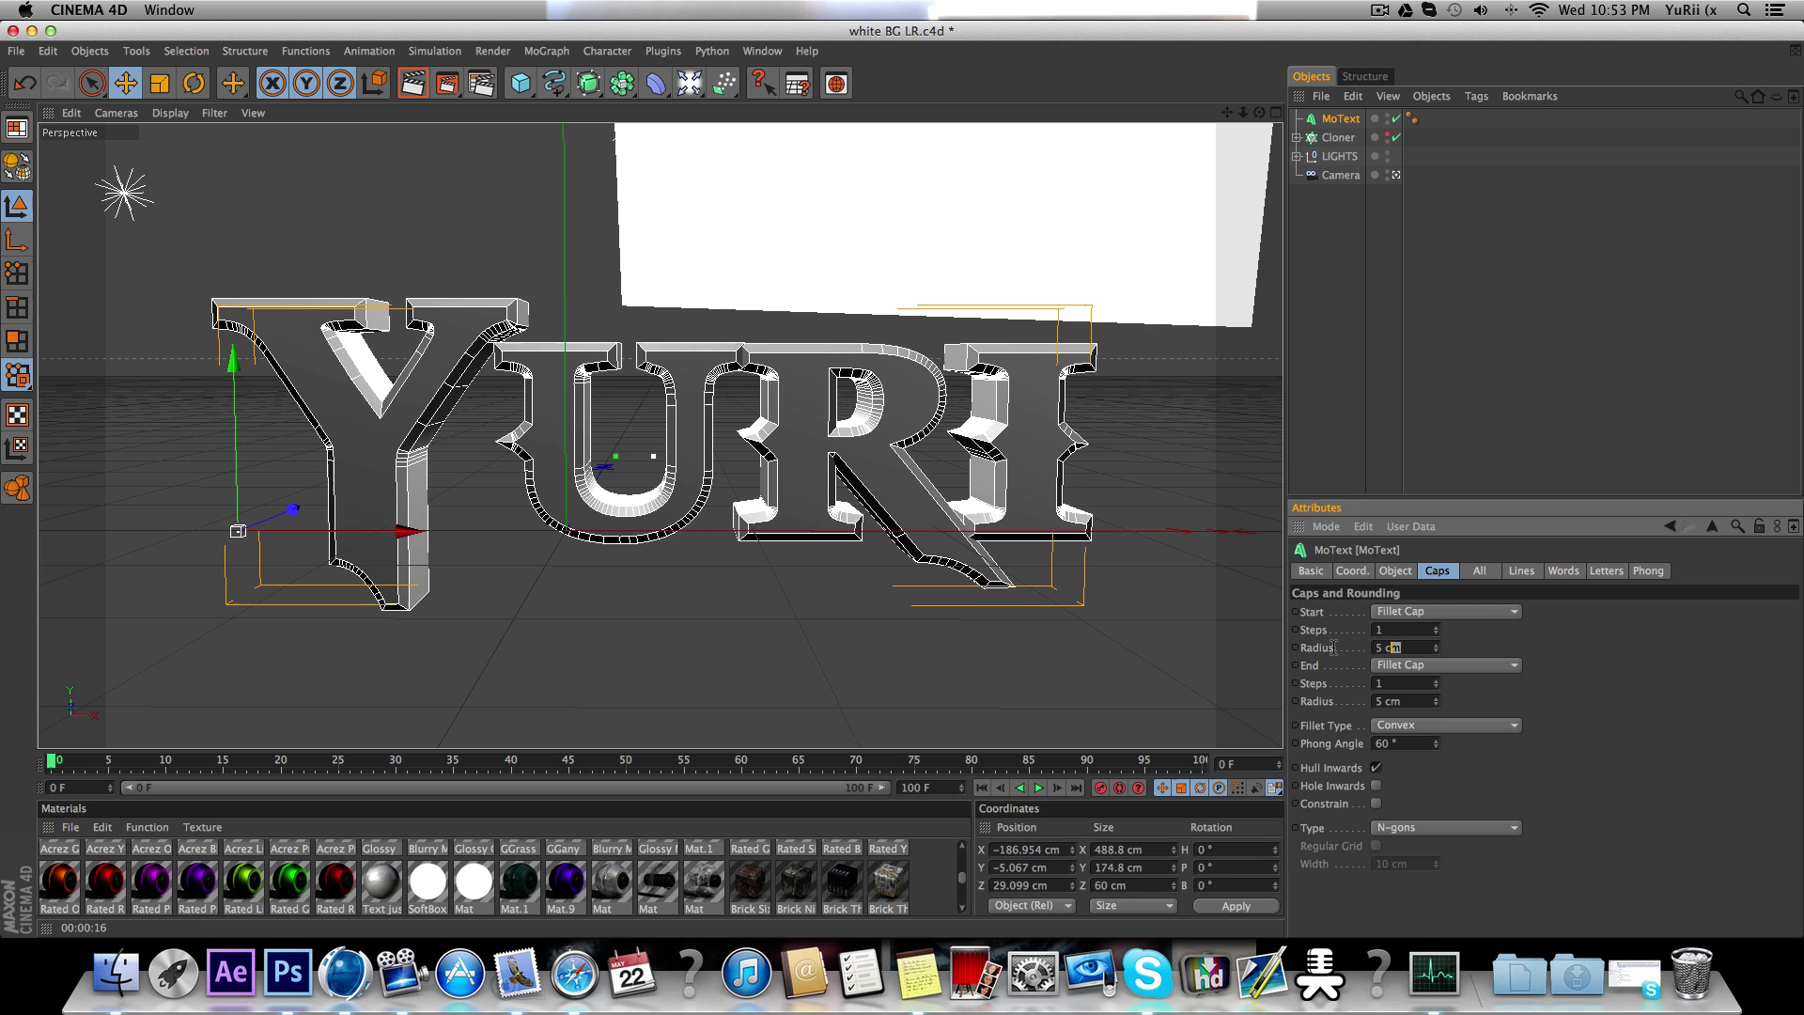
double_click(1402, 647)
type("2")
key("Tab")
key("Tab")
key("Tab")
type("2")
key("Return")
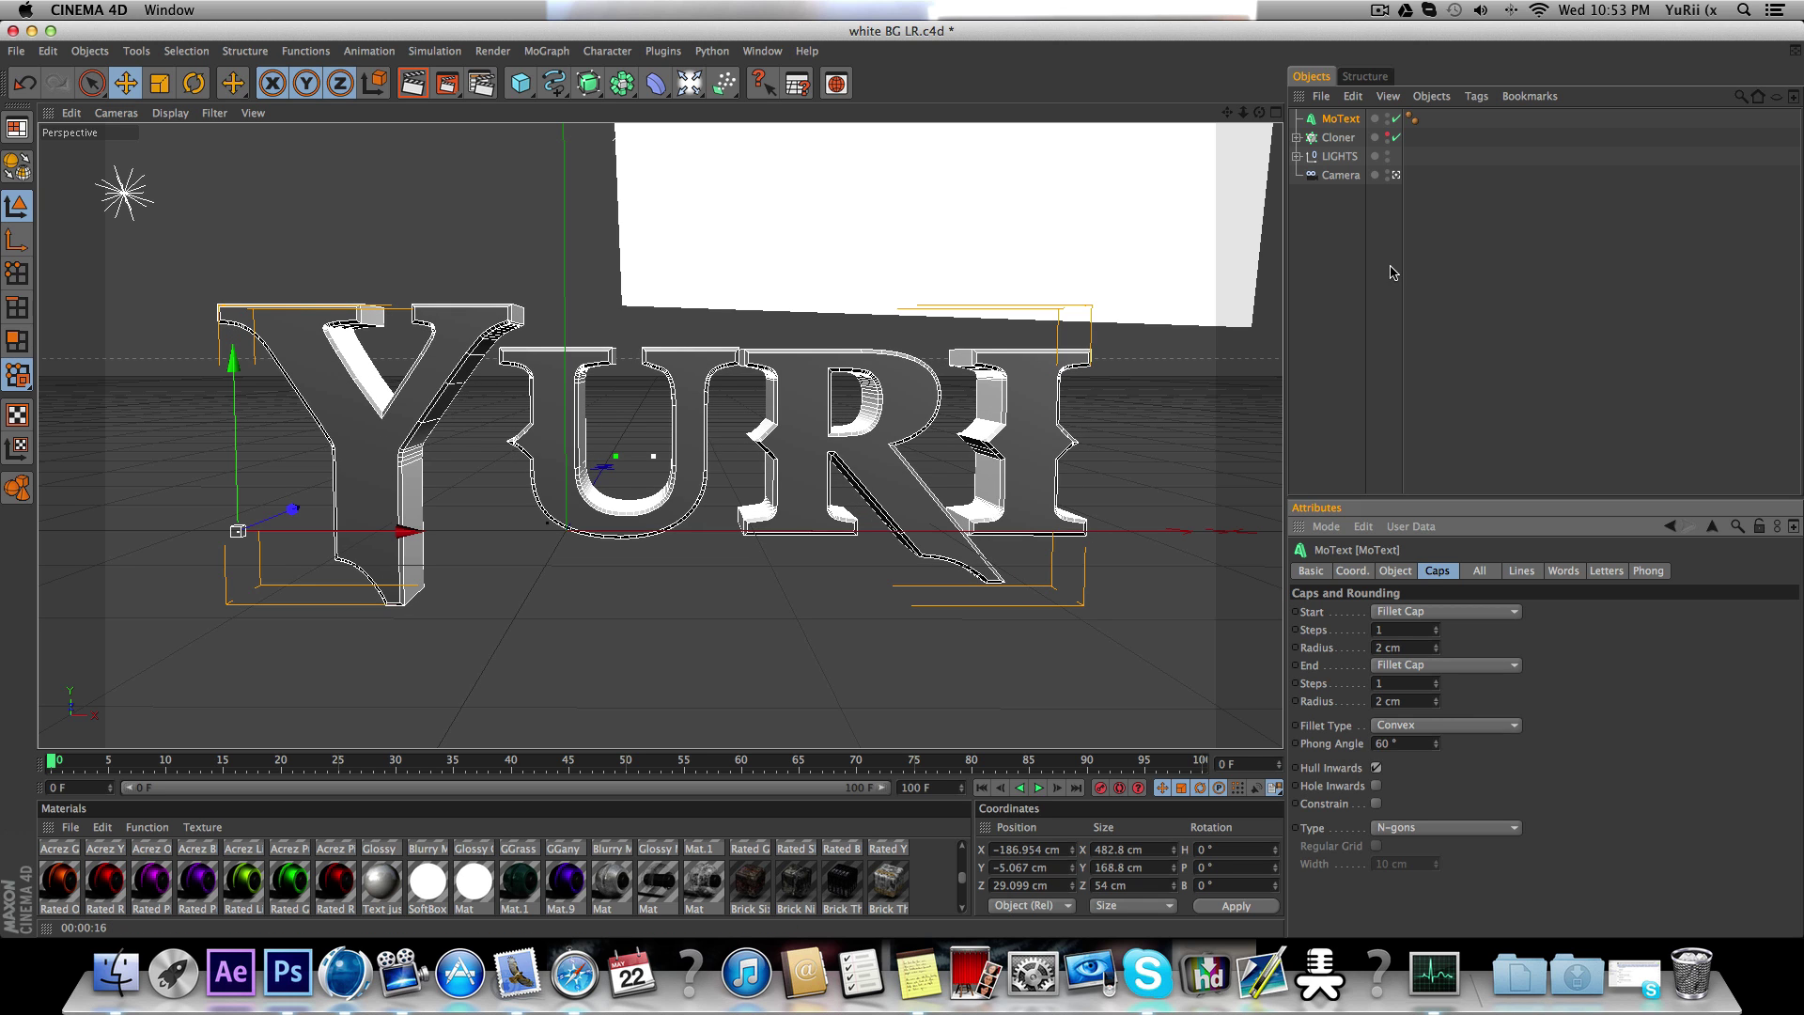
left_click(1332, 139)
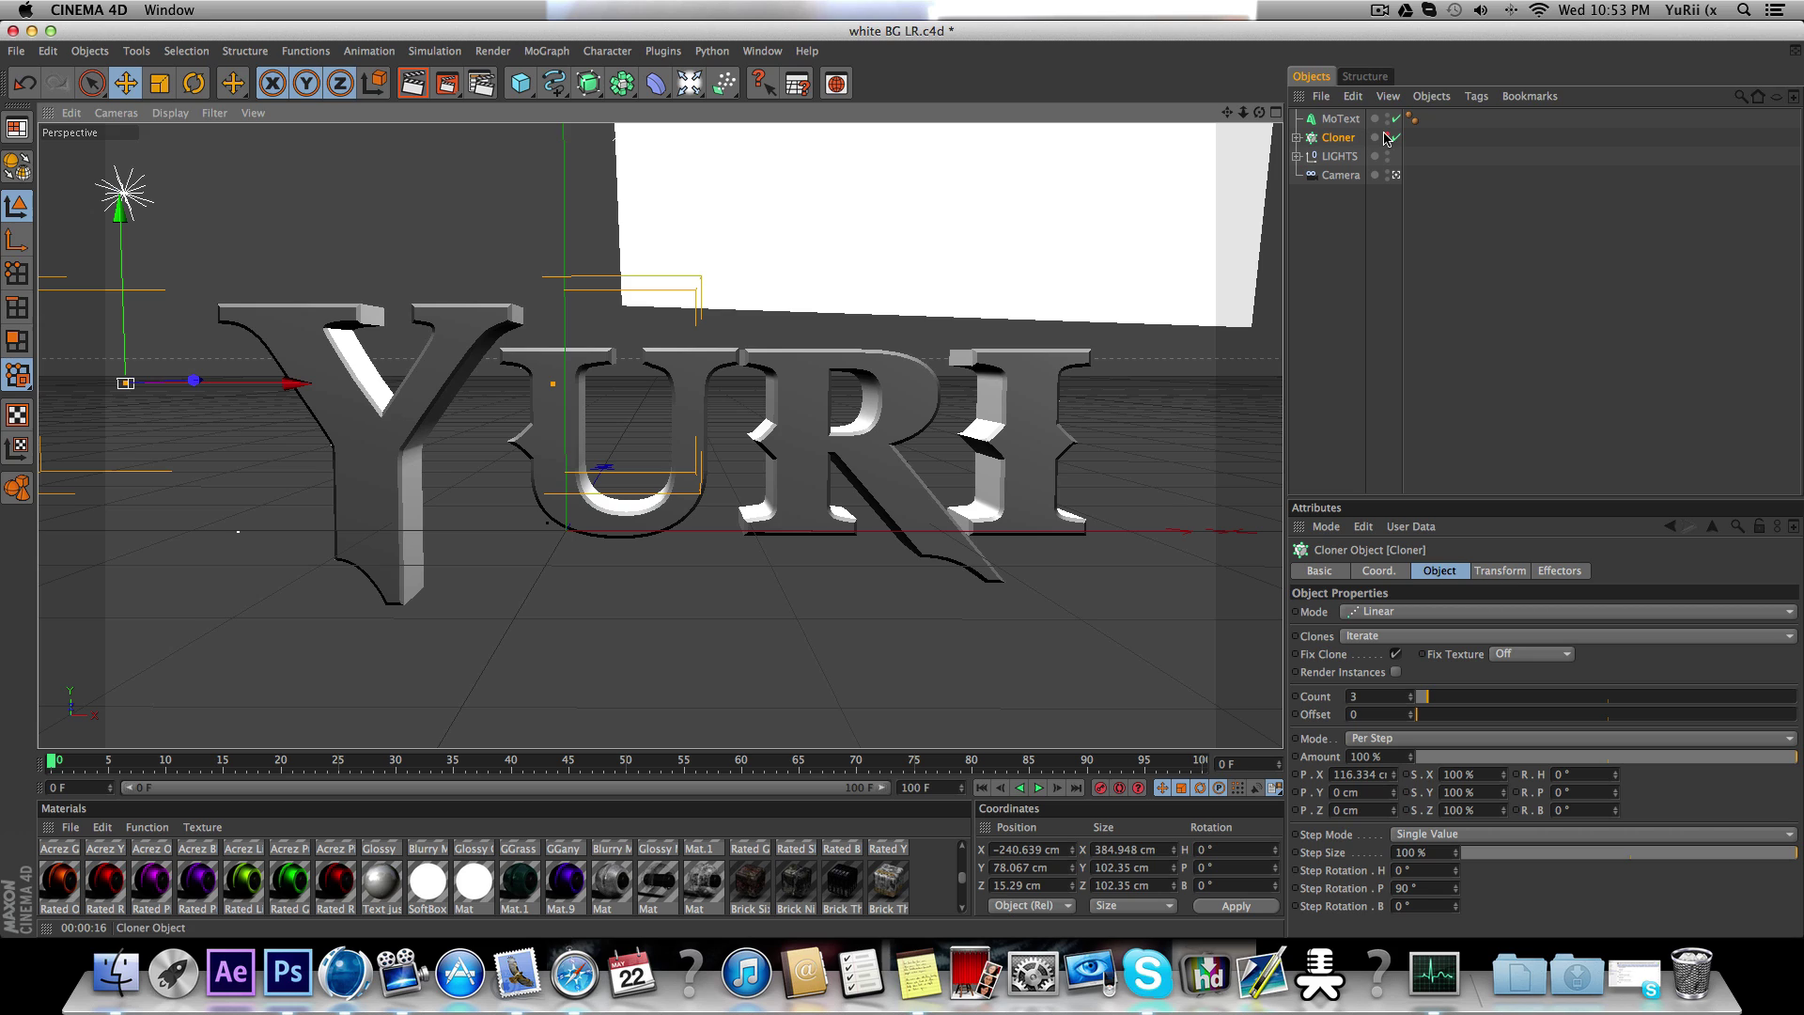
Step: Show the Cloner chain again and rotate it to angle down through the Y
left_click(1393, 137)
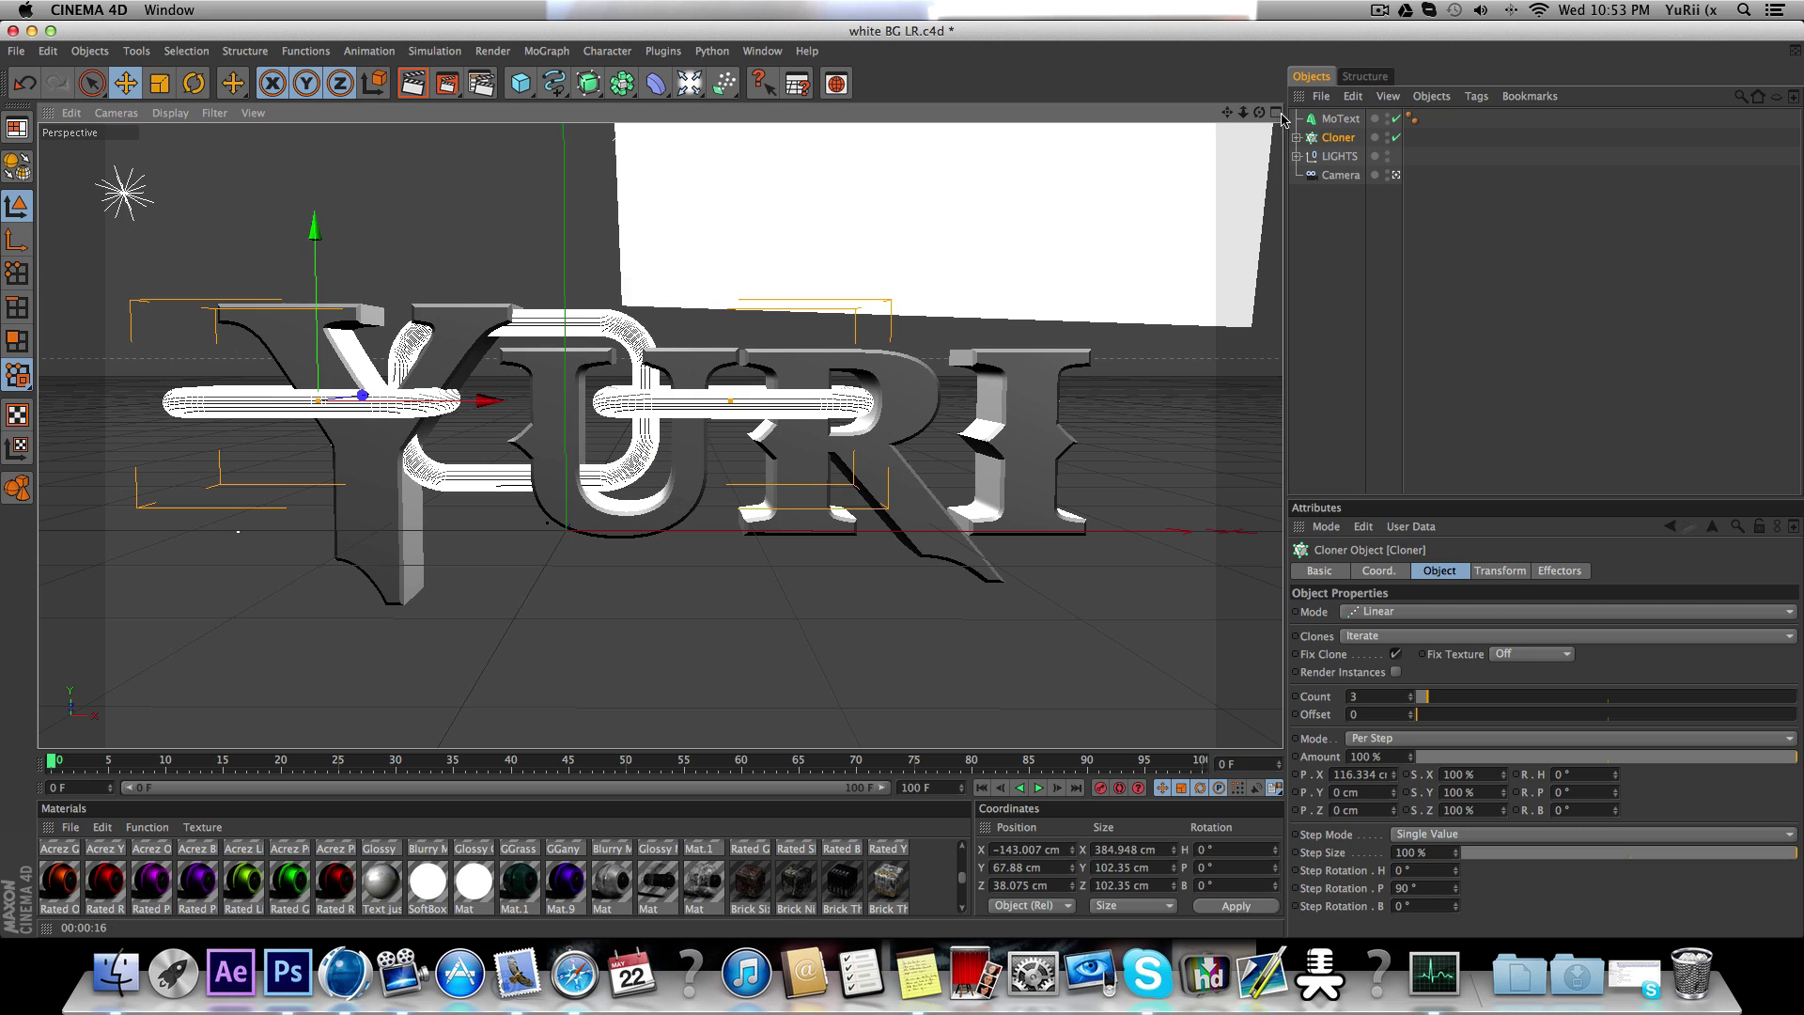
left_click_drag(1258, 112, 1240, 226)
key("r")
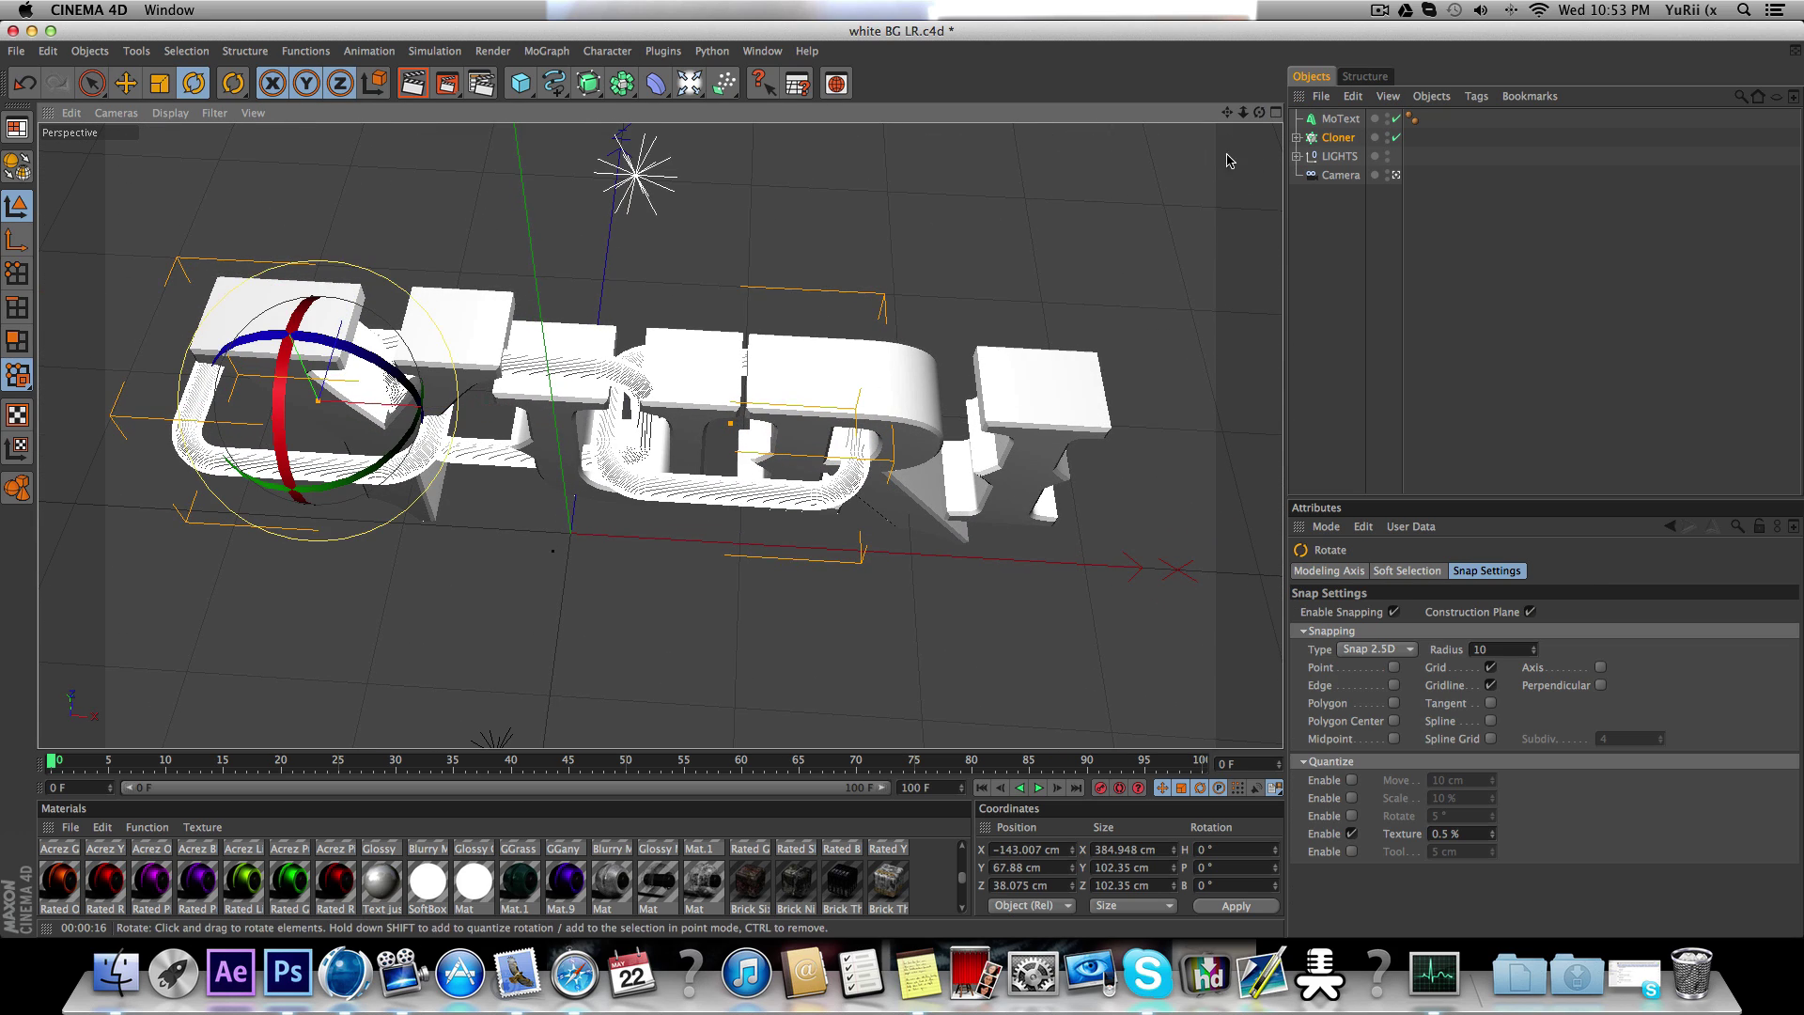
left_click_drag(236, 408, 327, 300)
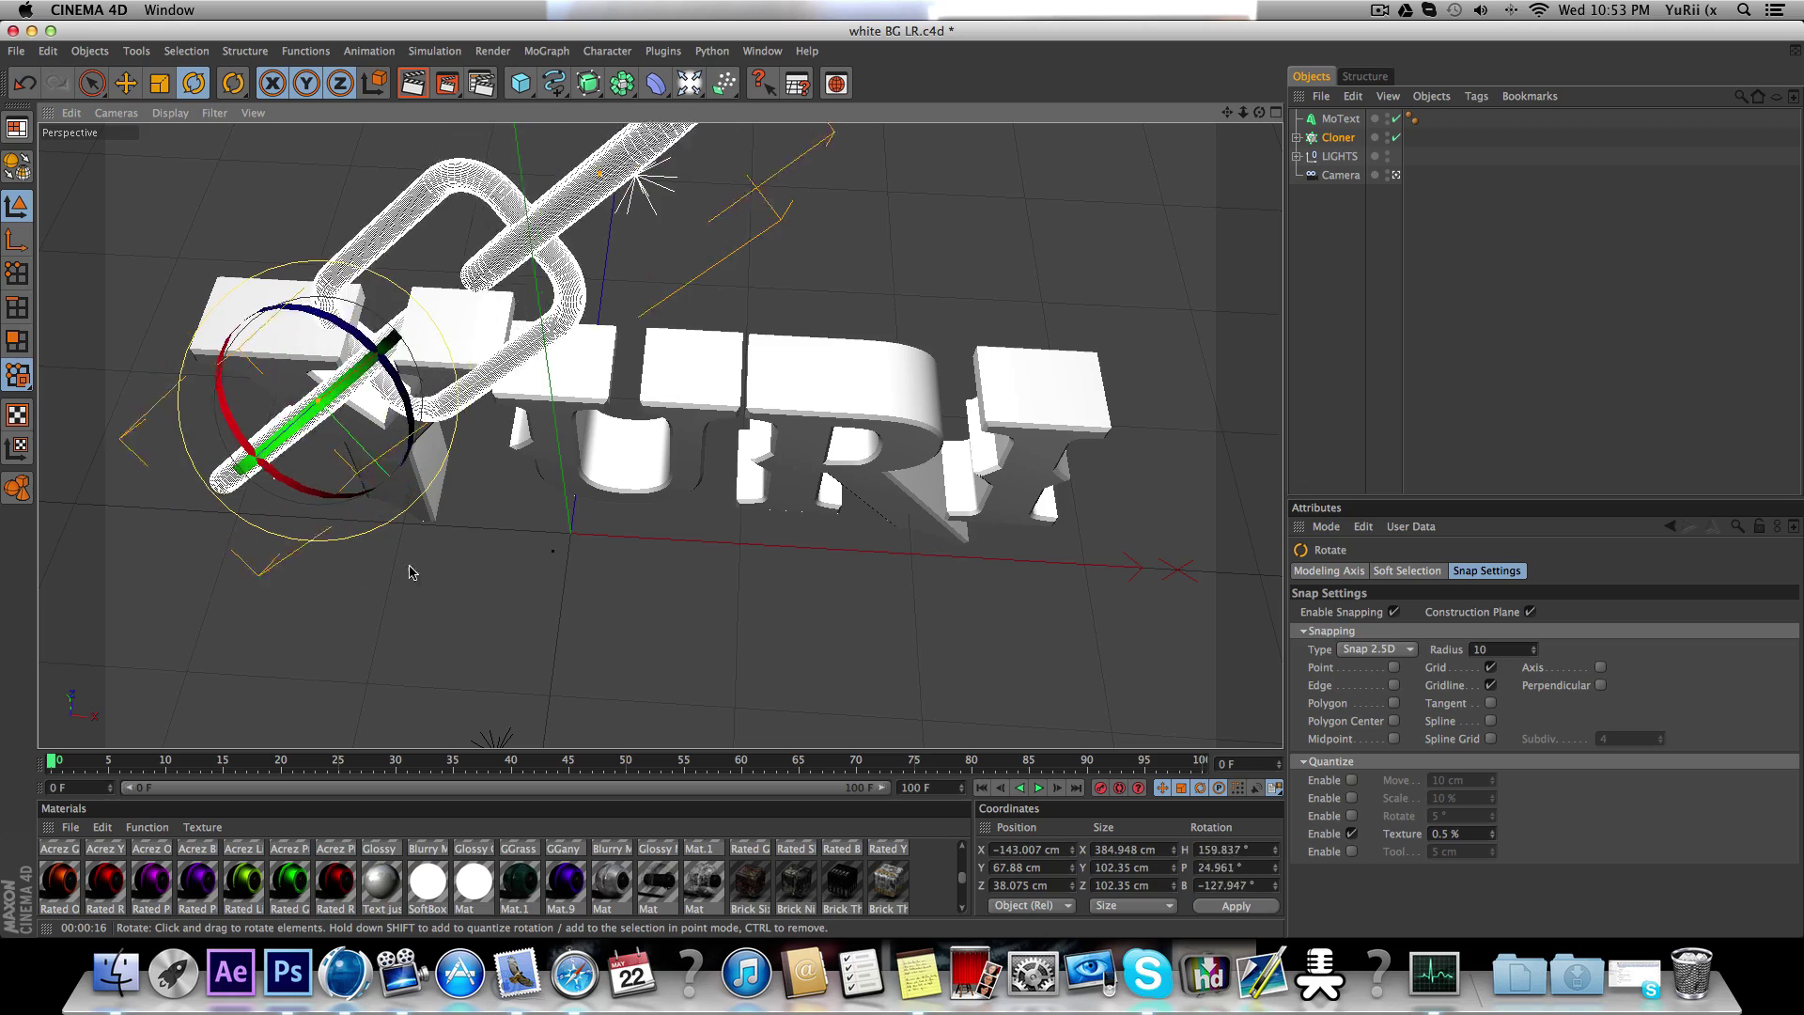
left_click_drag(201, 438, 280, 537)
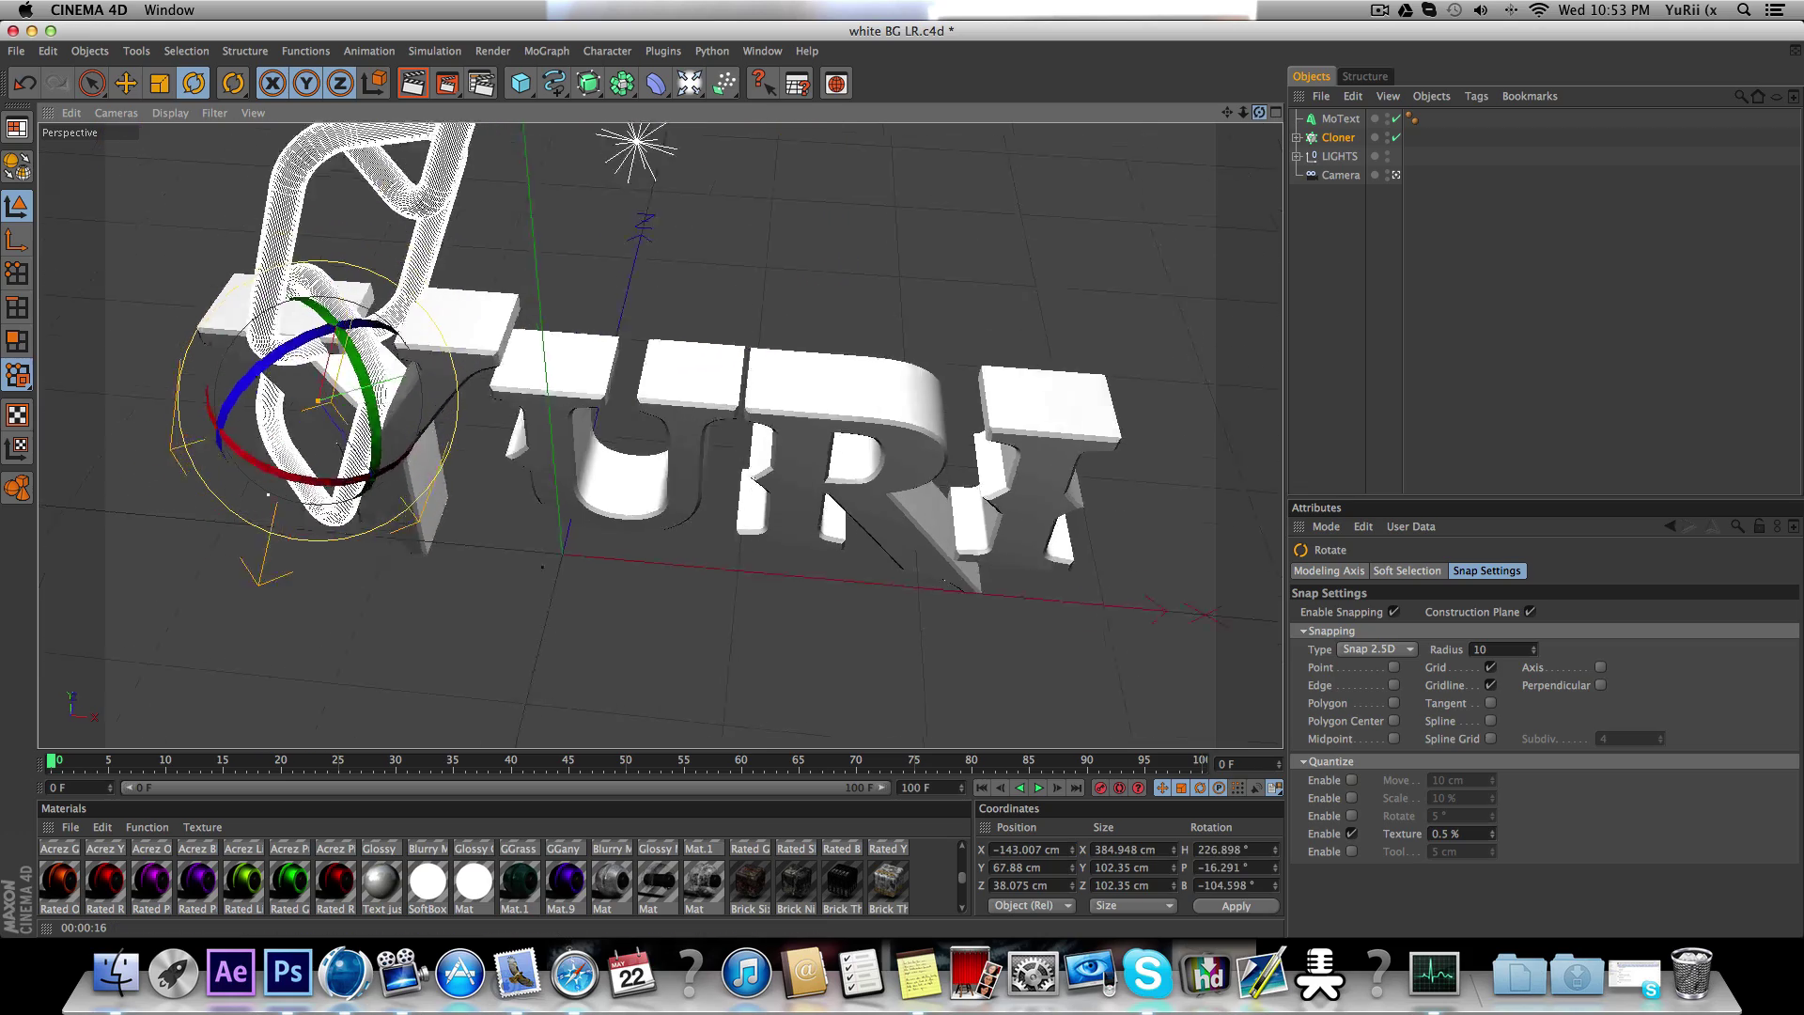
left_click_drag(1258, 112, 1198, 197)
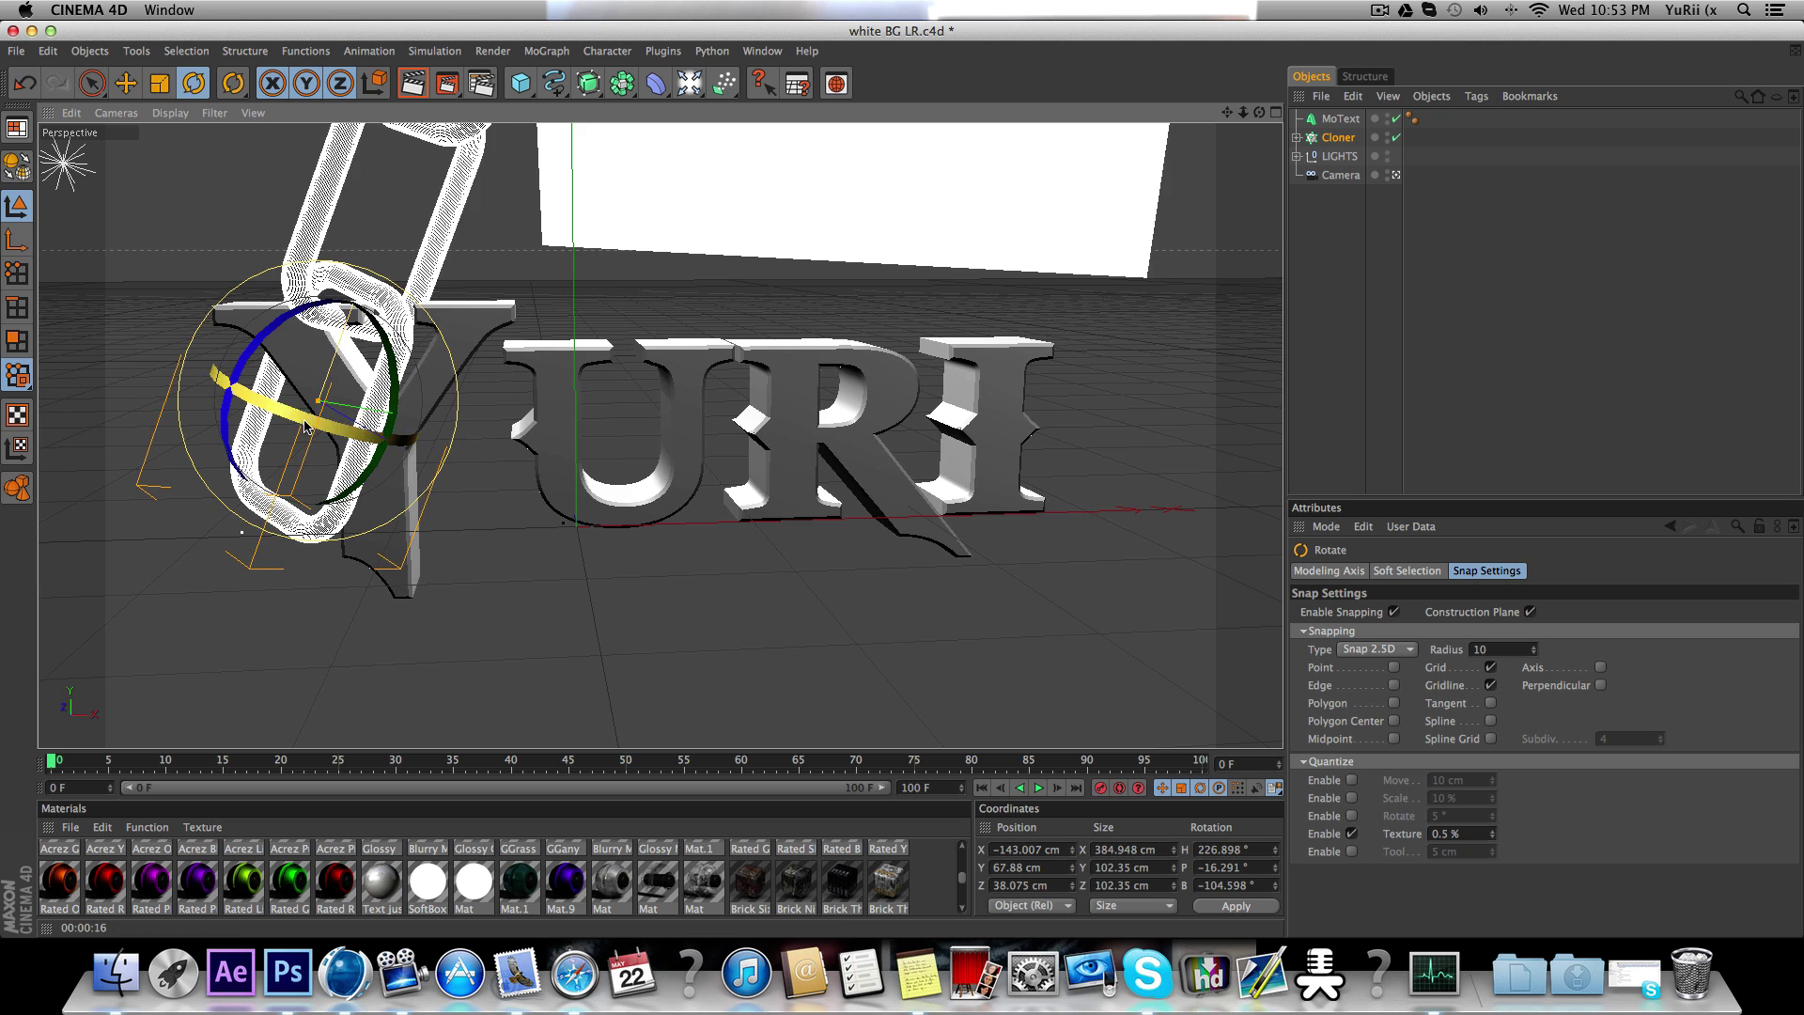
mouse_move(223, 416)
left_mouse_down()
mouse_move(261, 475)
mouse_move(472, 454)
mouse_move(423, 465)
left_mouse_up()
Step: Move the chain over the text toward the Y and raise it, checking from side angles
left_click(126, 84)
mouse_move(318, 392)
left_mouse_down()
mouse_move(544, 356)
mouse_move(318, 369)
left_mouse_up()
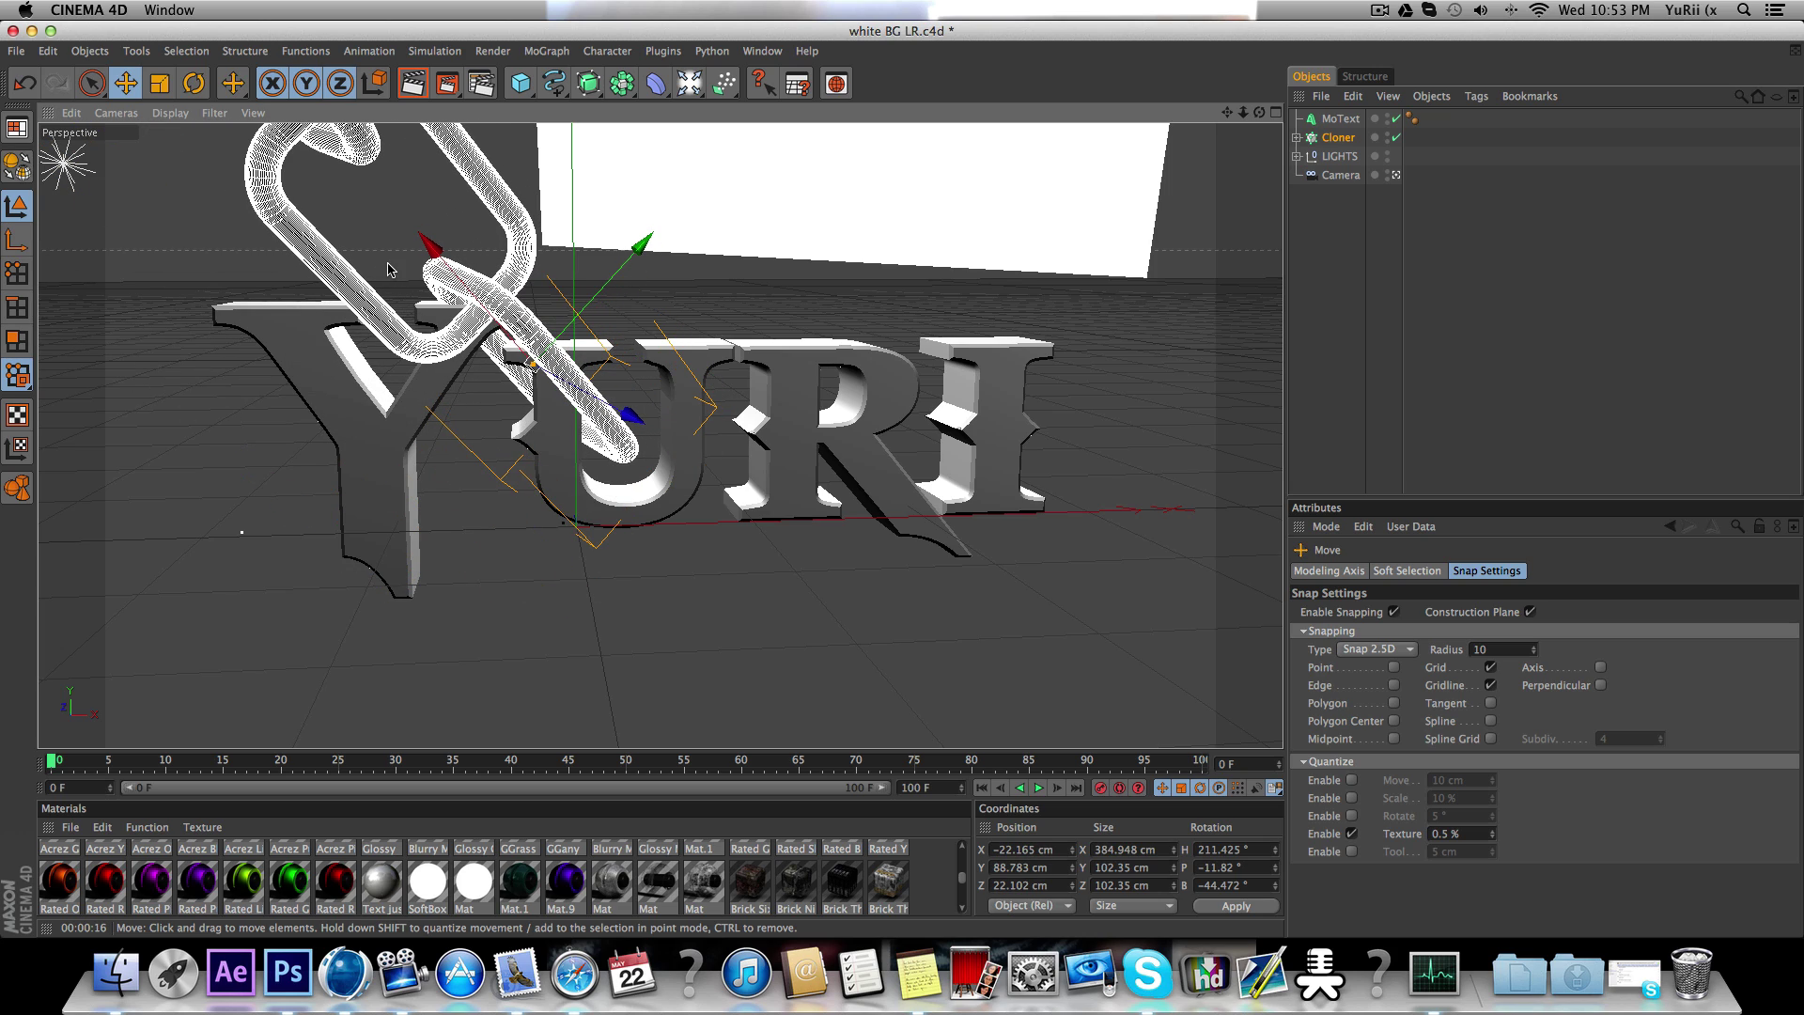
mouse_move(557, 333)
left_mouse_down()
mouse_move(362, 282)
mouse_move(303, 336)
left_mouse_up()
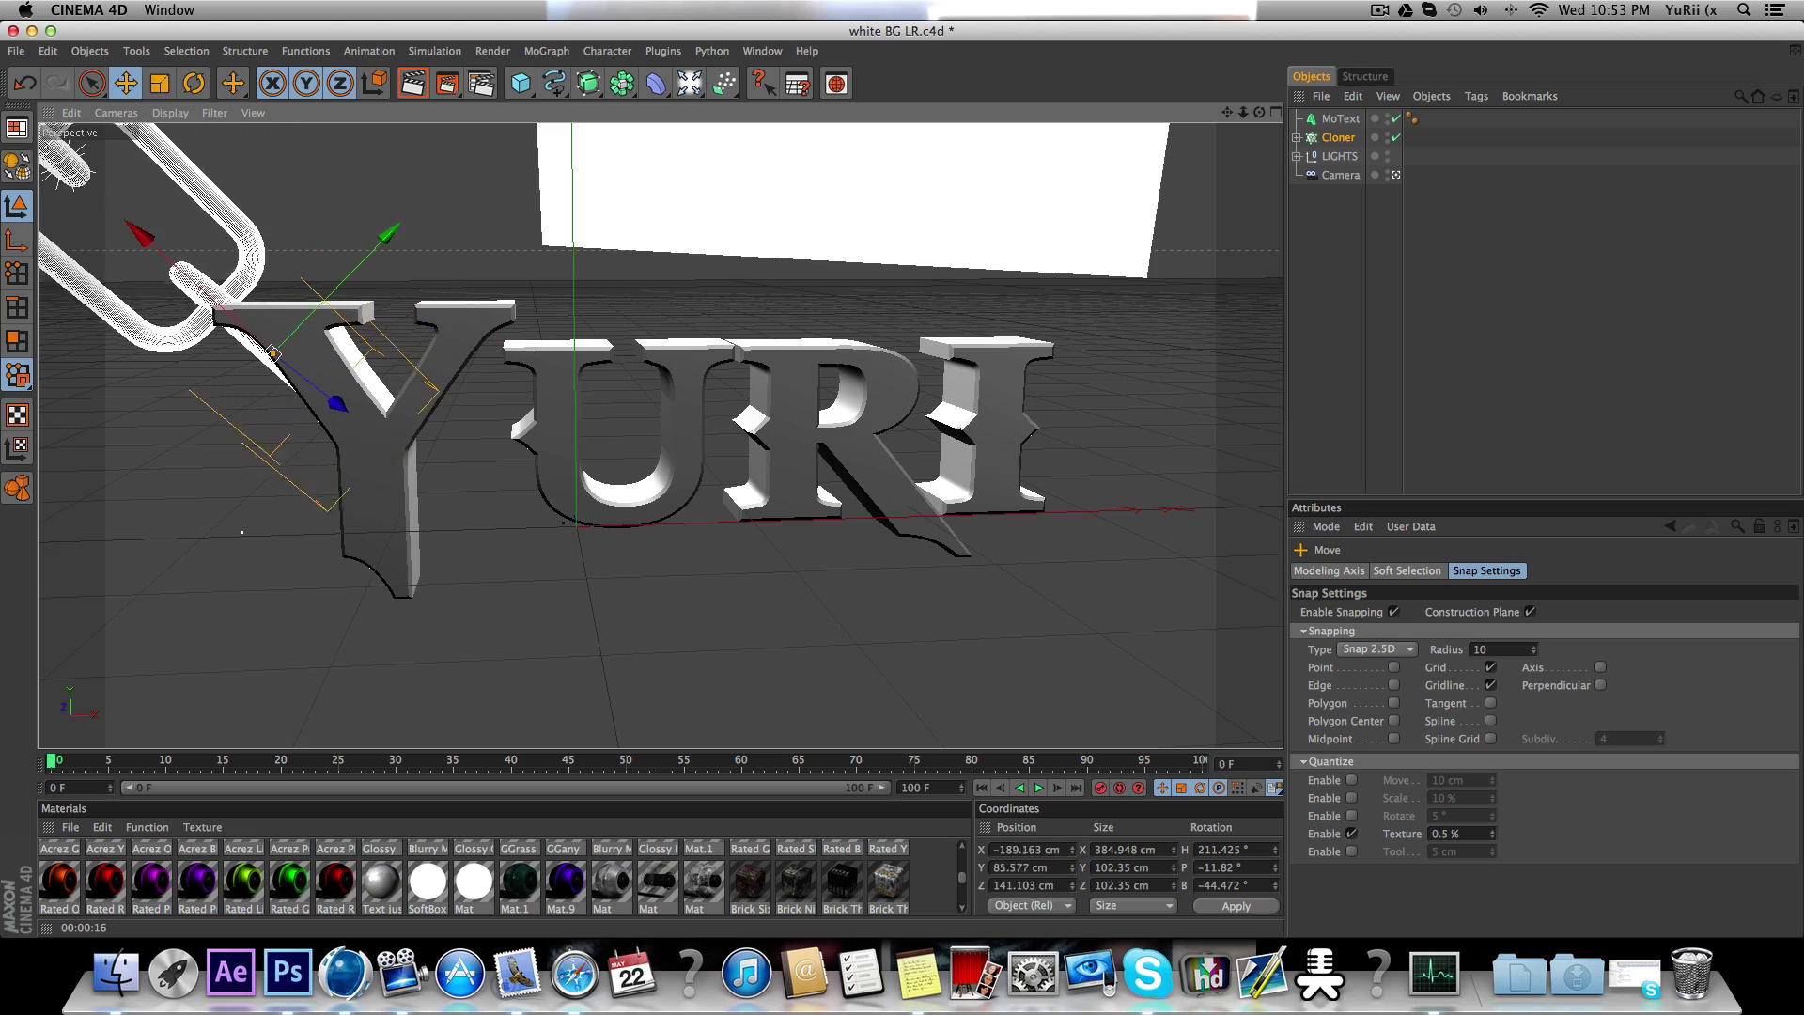
left_click_drag(1260, 112, 1257, 113)
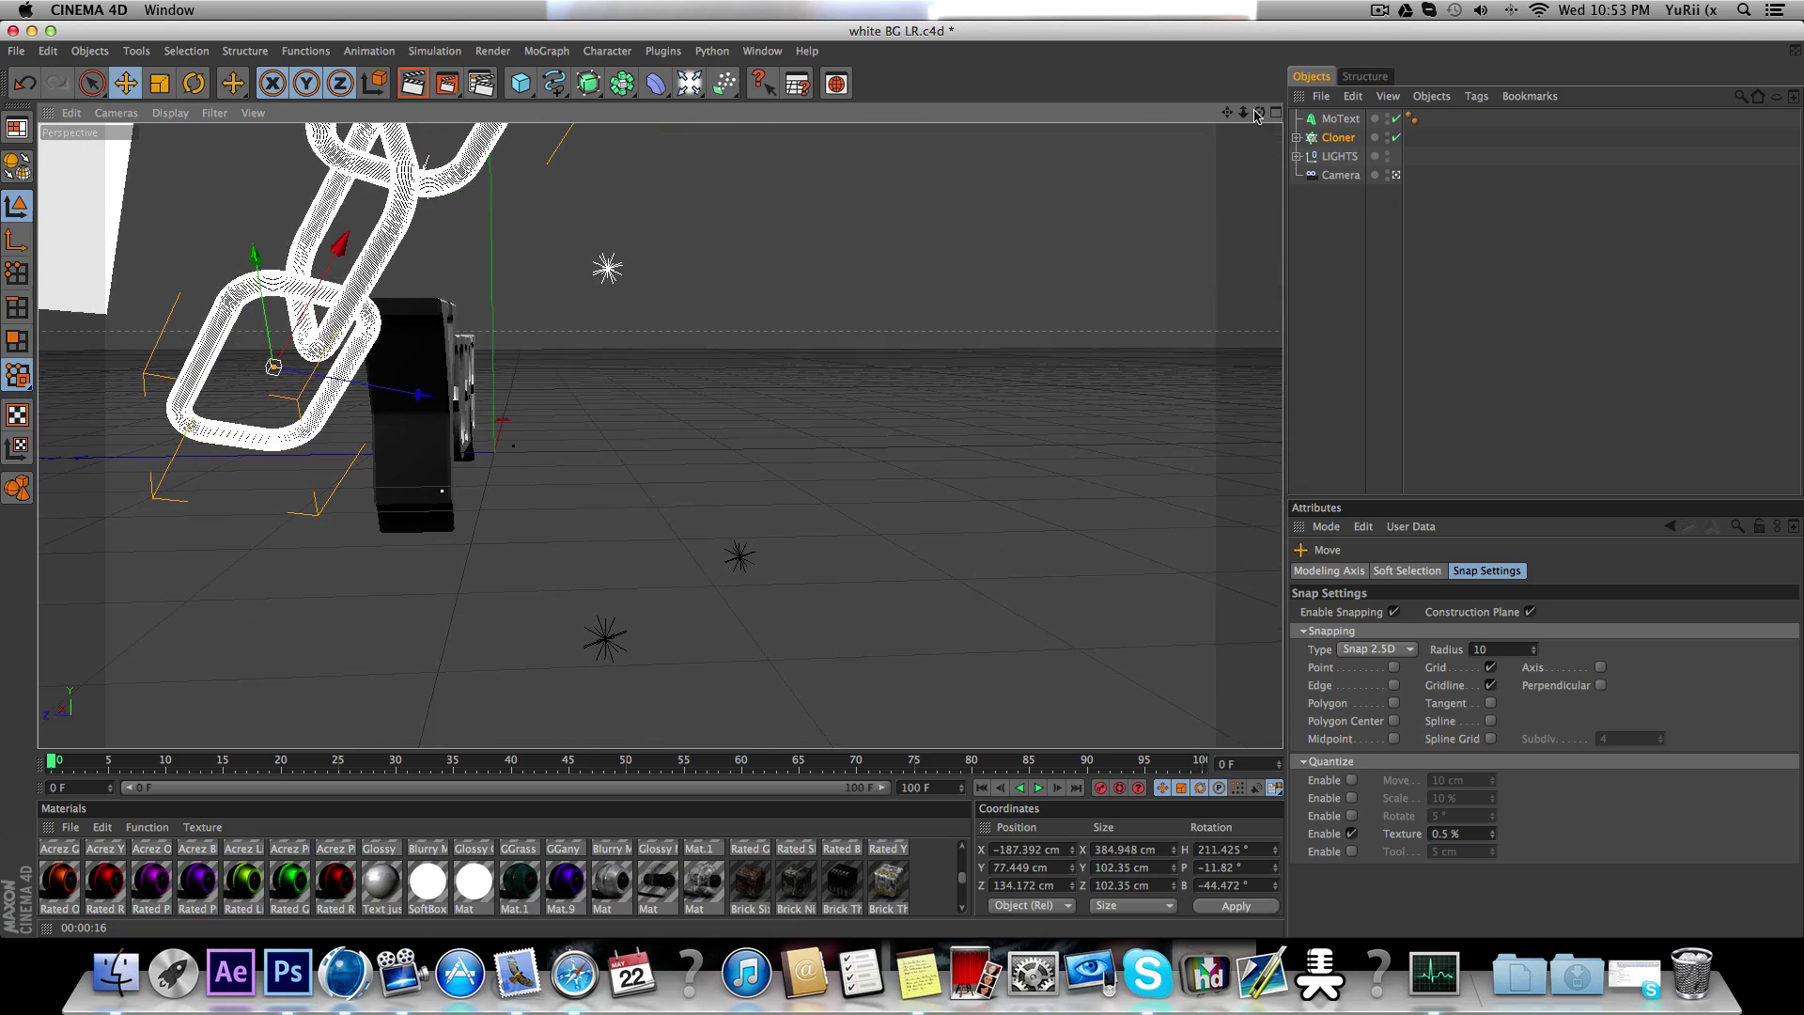
mouse_move(1089, 280)
left_mouse_down("alt")
mouse_move(595, 373)
mouse_move(805, 353)
left_mouse_up("alt")
left_click_drag(1256, 114, 707, 157)
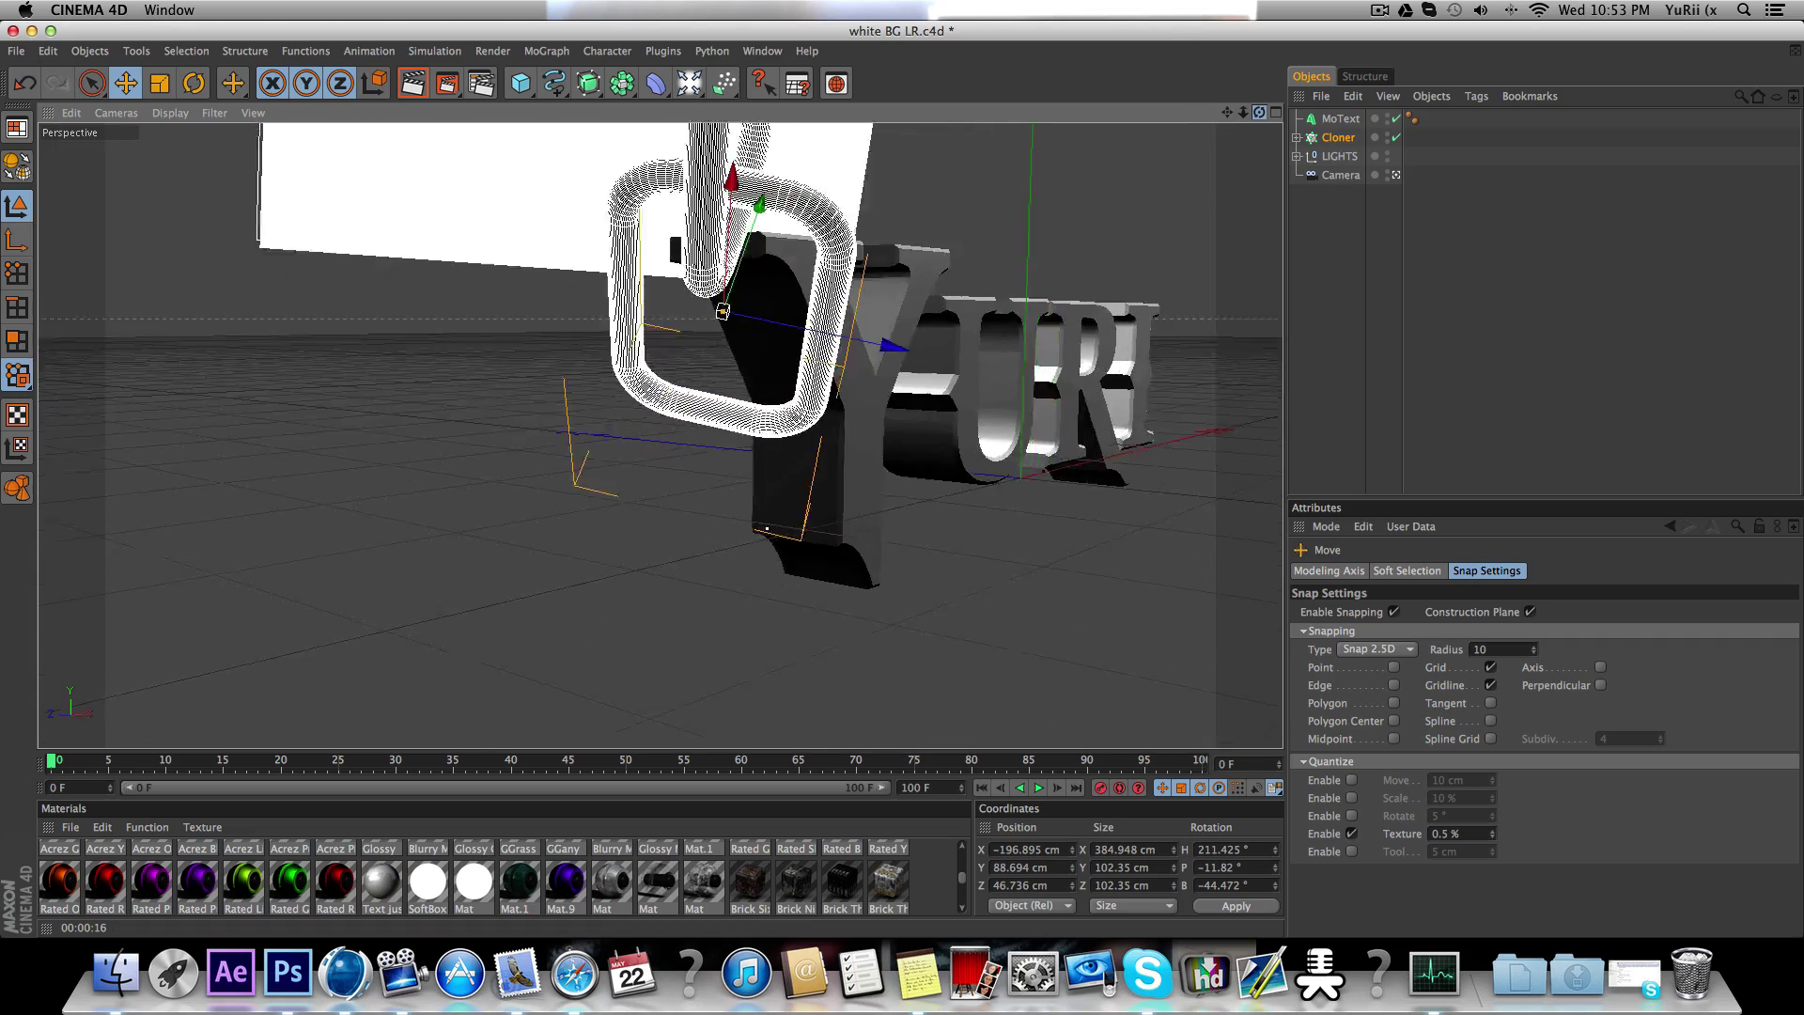
left_click_drag(783, 222, 820, 184)
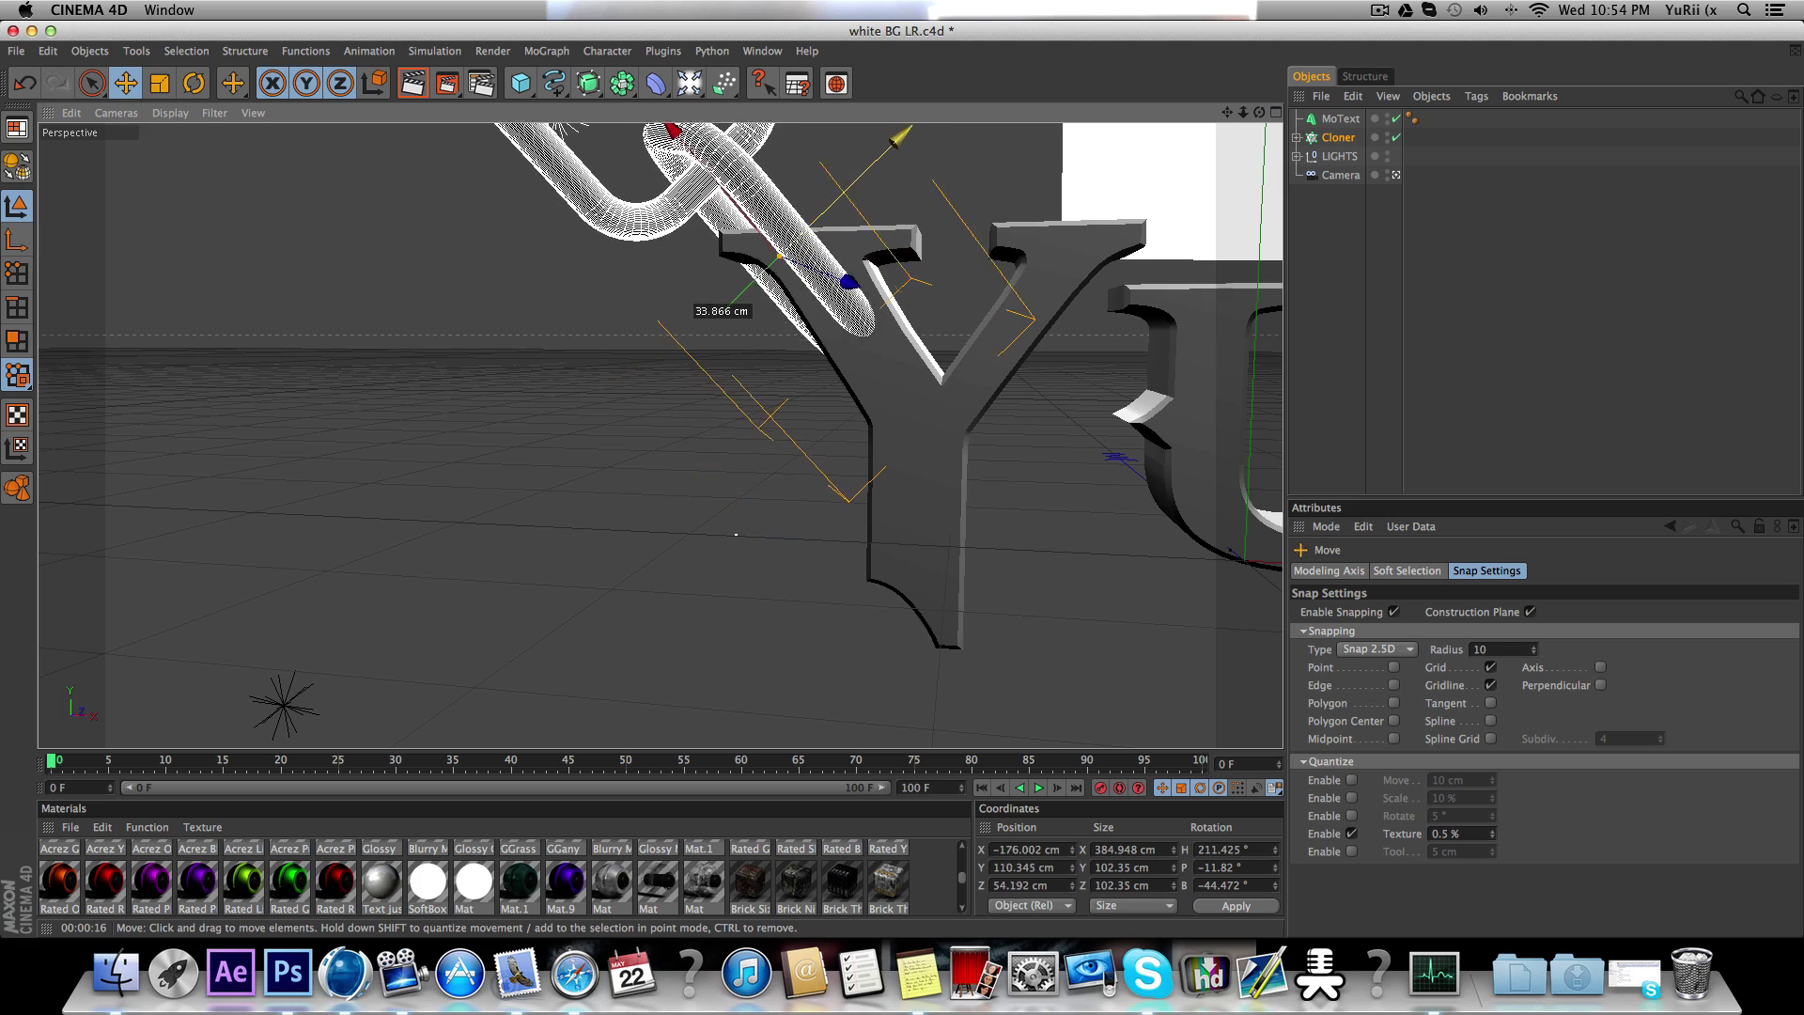
Step: Rotate and shift the chain up and left so it threads into the Y
key("r")
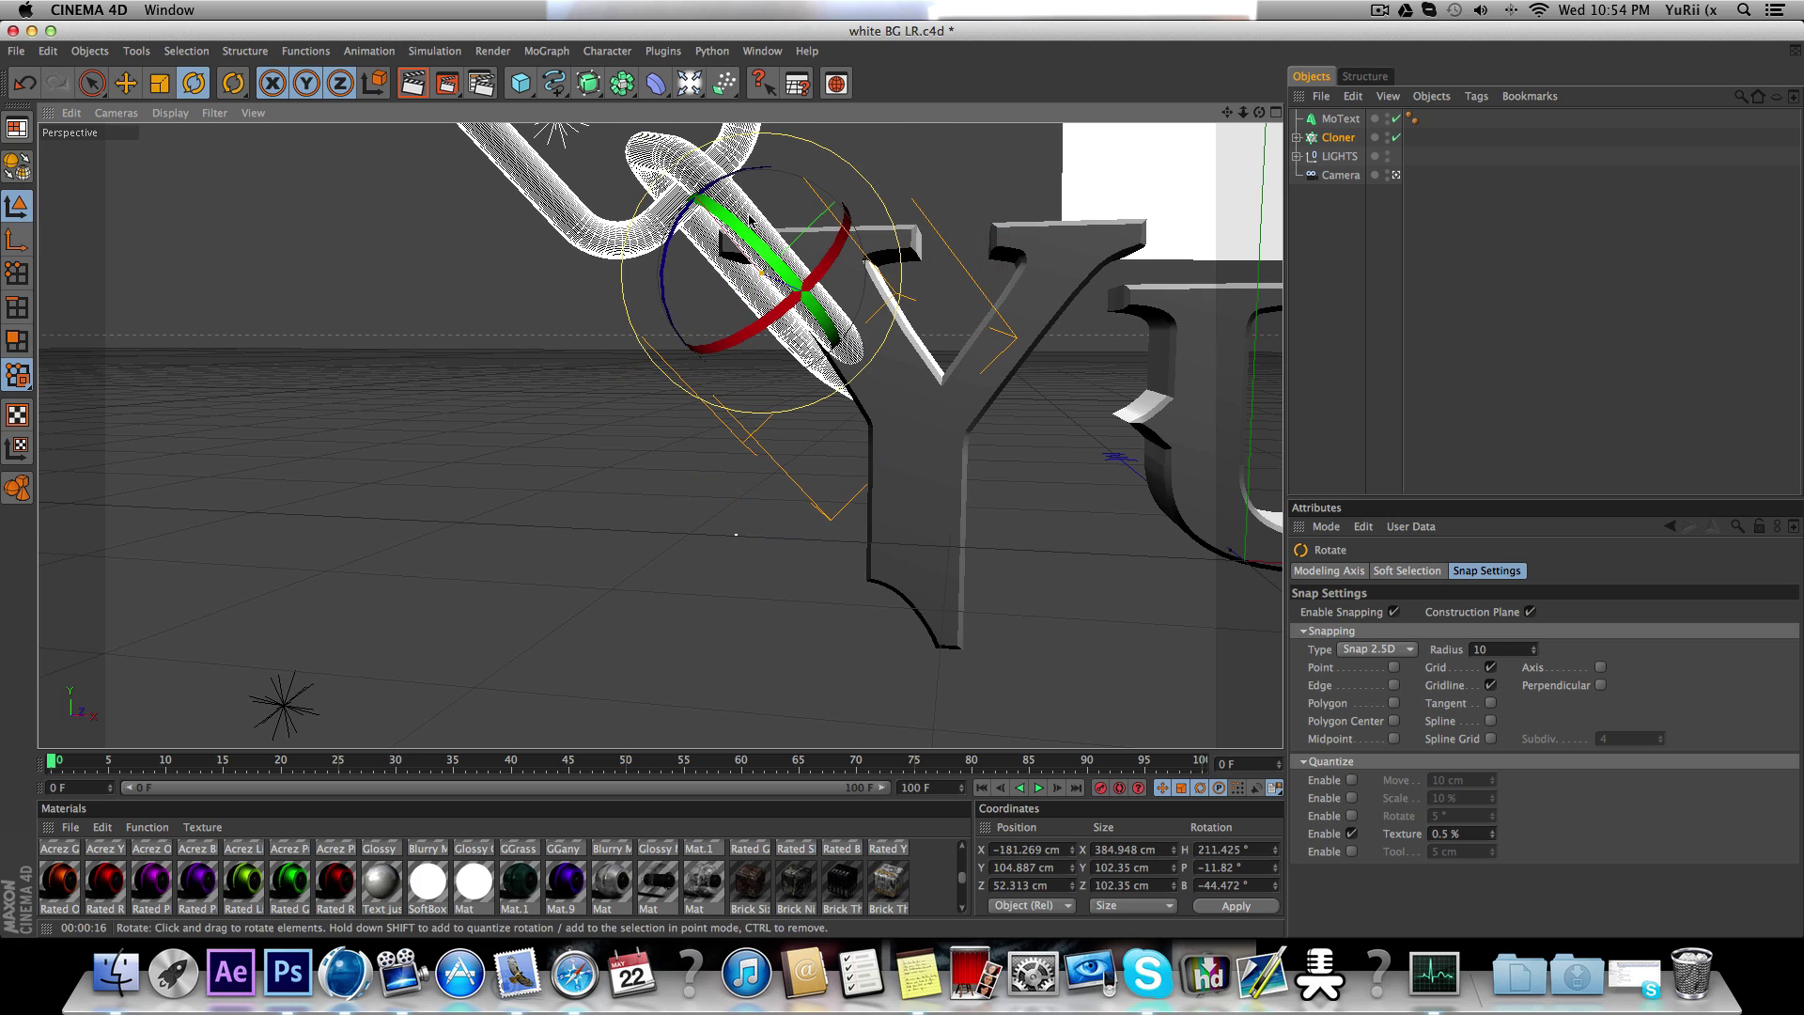
left_click_drag(684, 310, 642, 351)
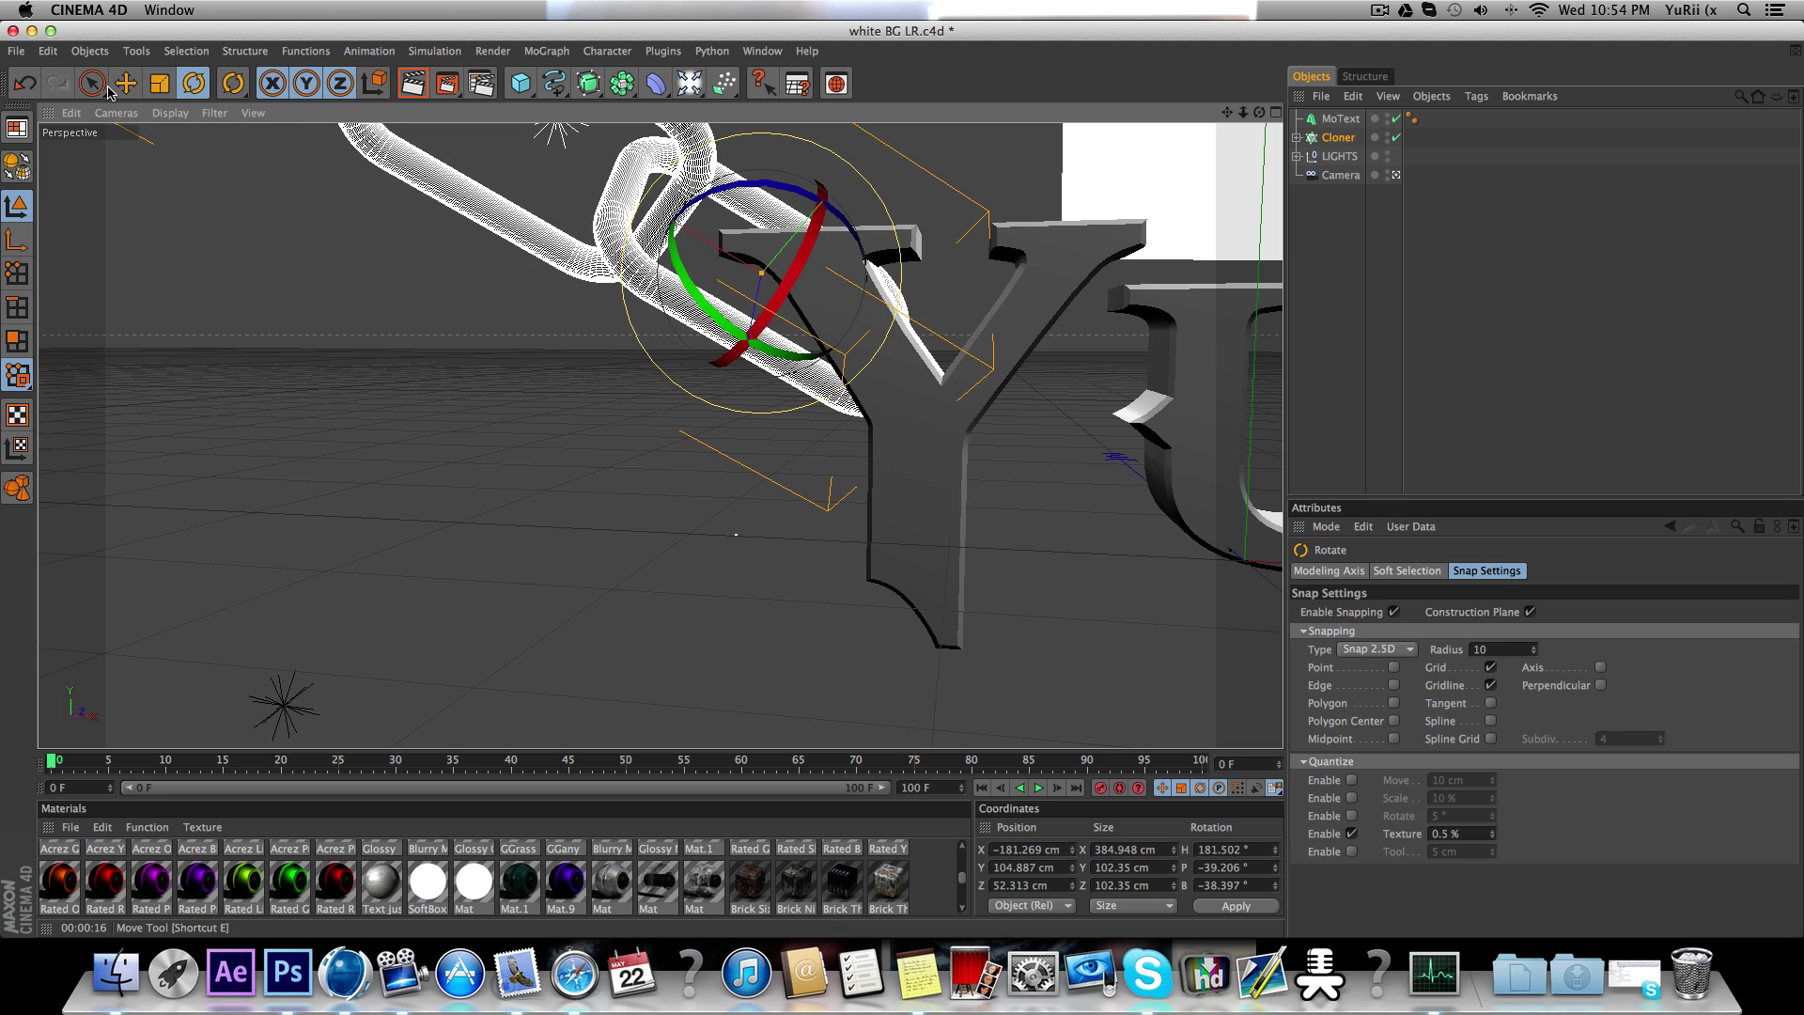
key("e")
mouse_move(715, 261)
left_mouse_down()
mouse_move(703, 243)
mouse_move(963, 289)
mouse_move(1022, 331)
mouse_move(1019, 305)
mouse_move(1152, 160)
left_mouse_up()
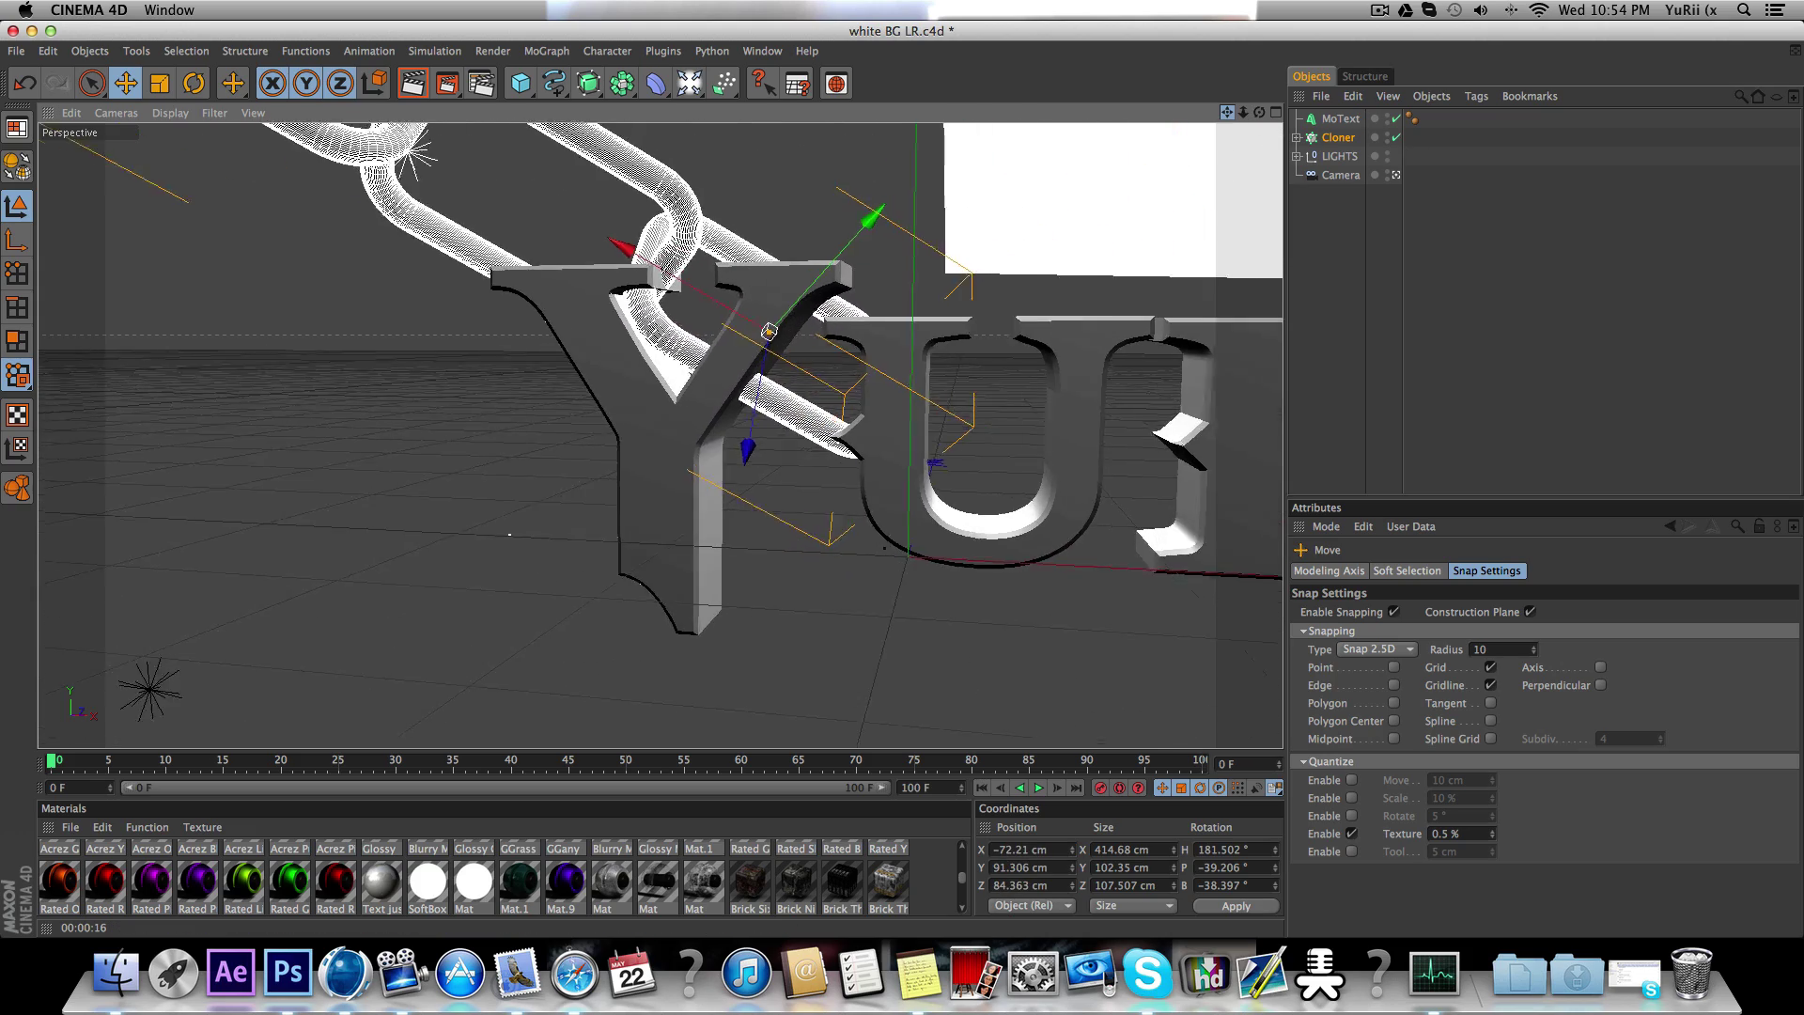
key("r")
left_click_drag(793, 389, 779, 352)
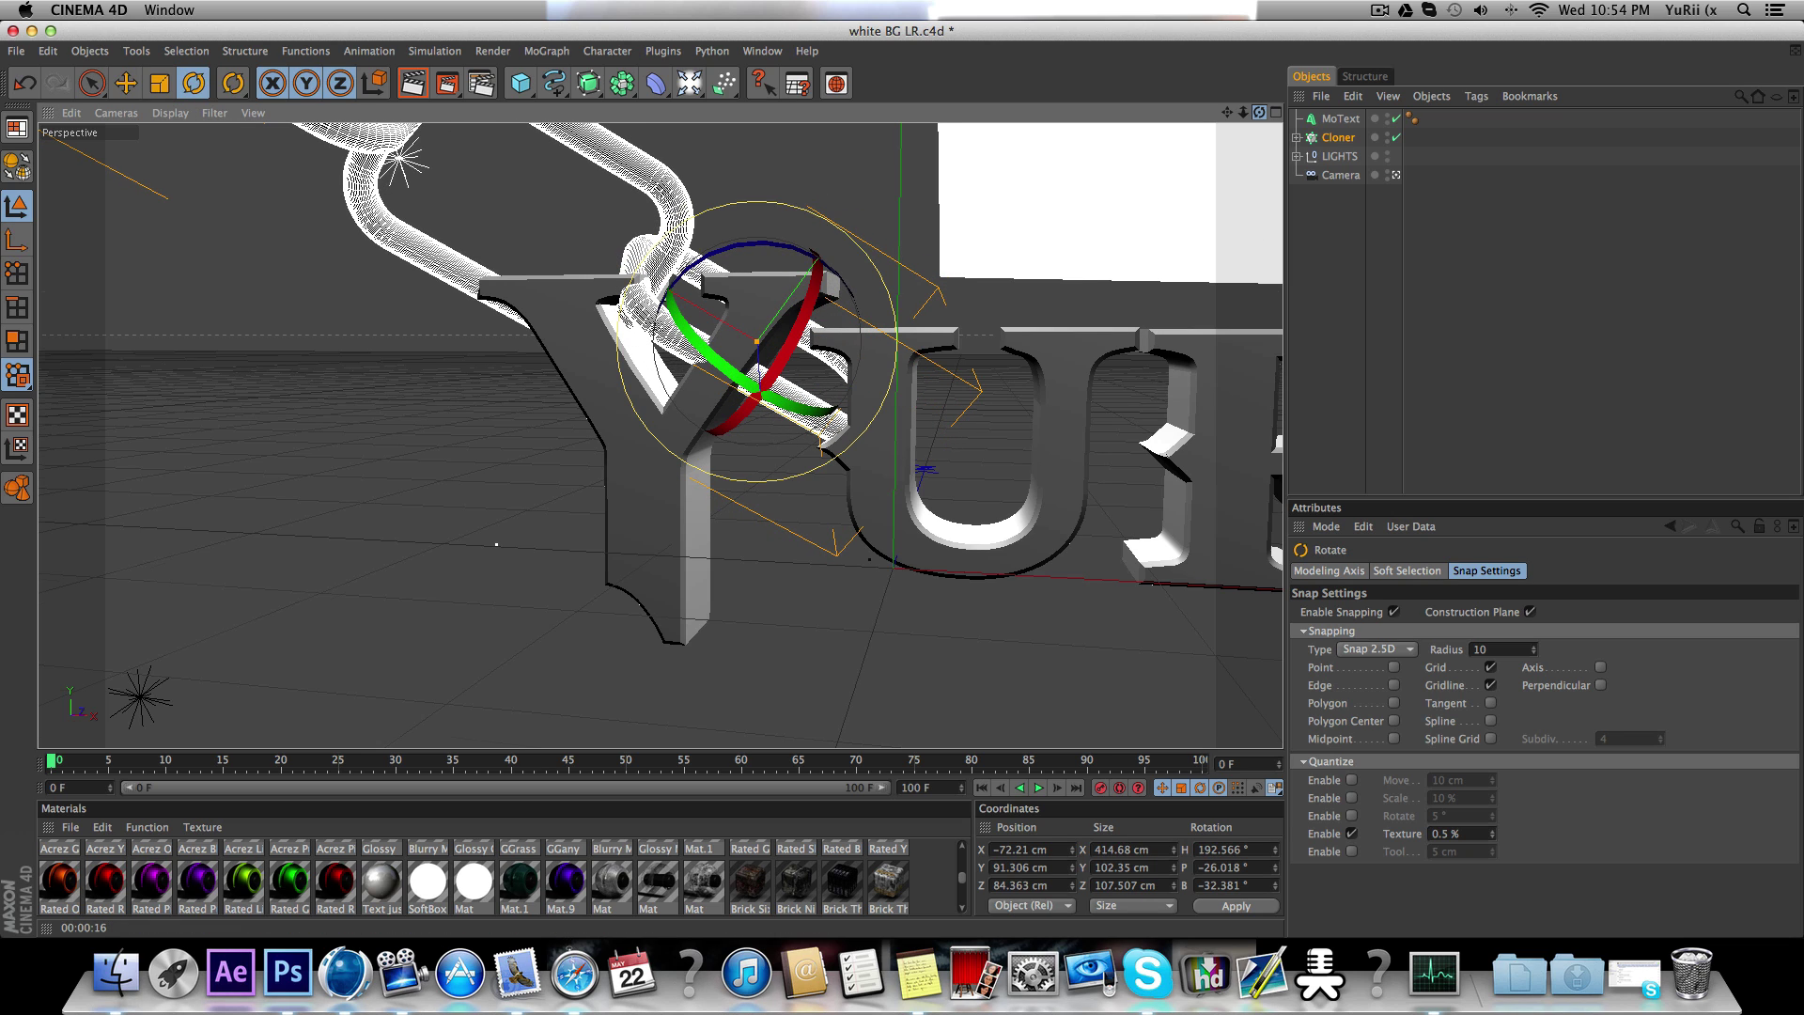
Step: Nudge the chain down into the Y's upper arm and deselect it to check placement
left_click_drag(1257, 123, 699, 170)
left_click(126, 83)
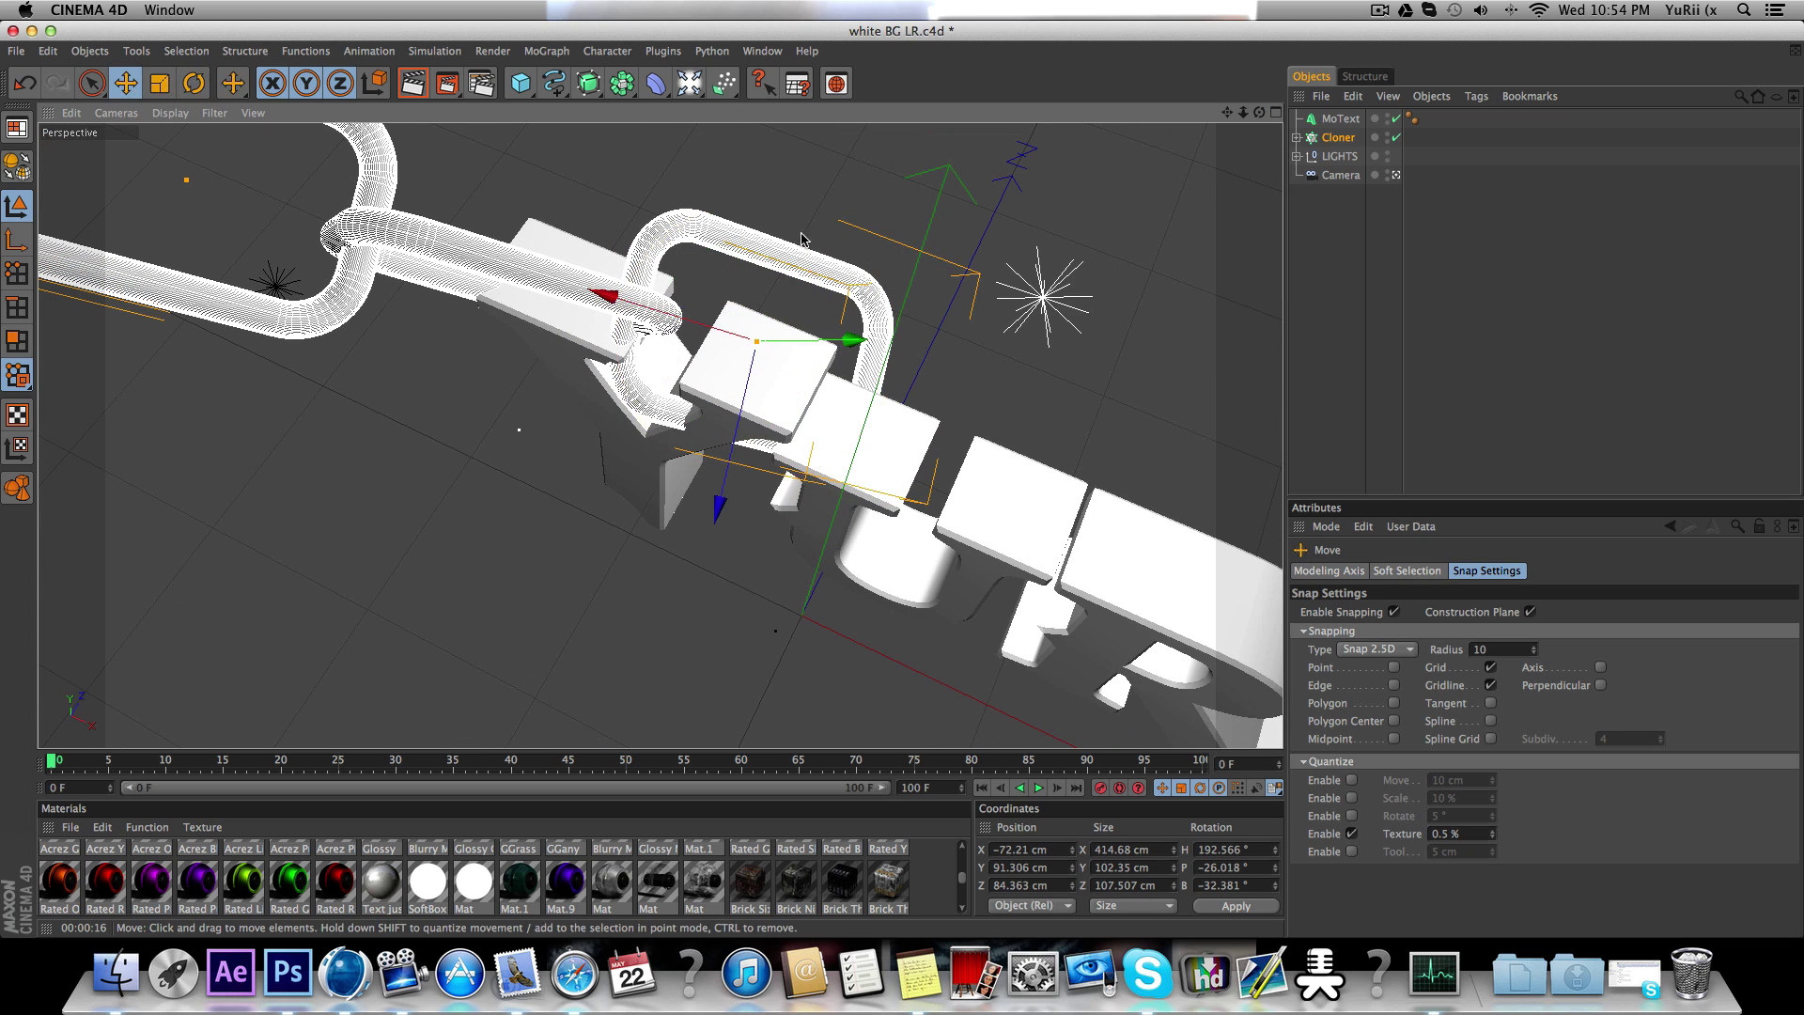
left_click_drag(764, 414, 759, 442)
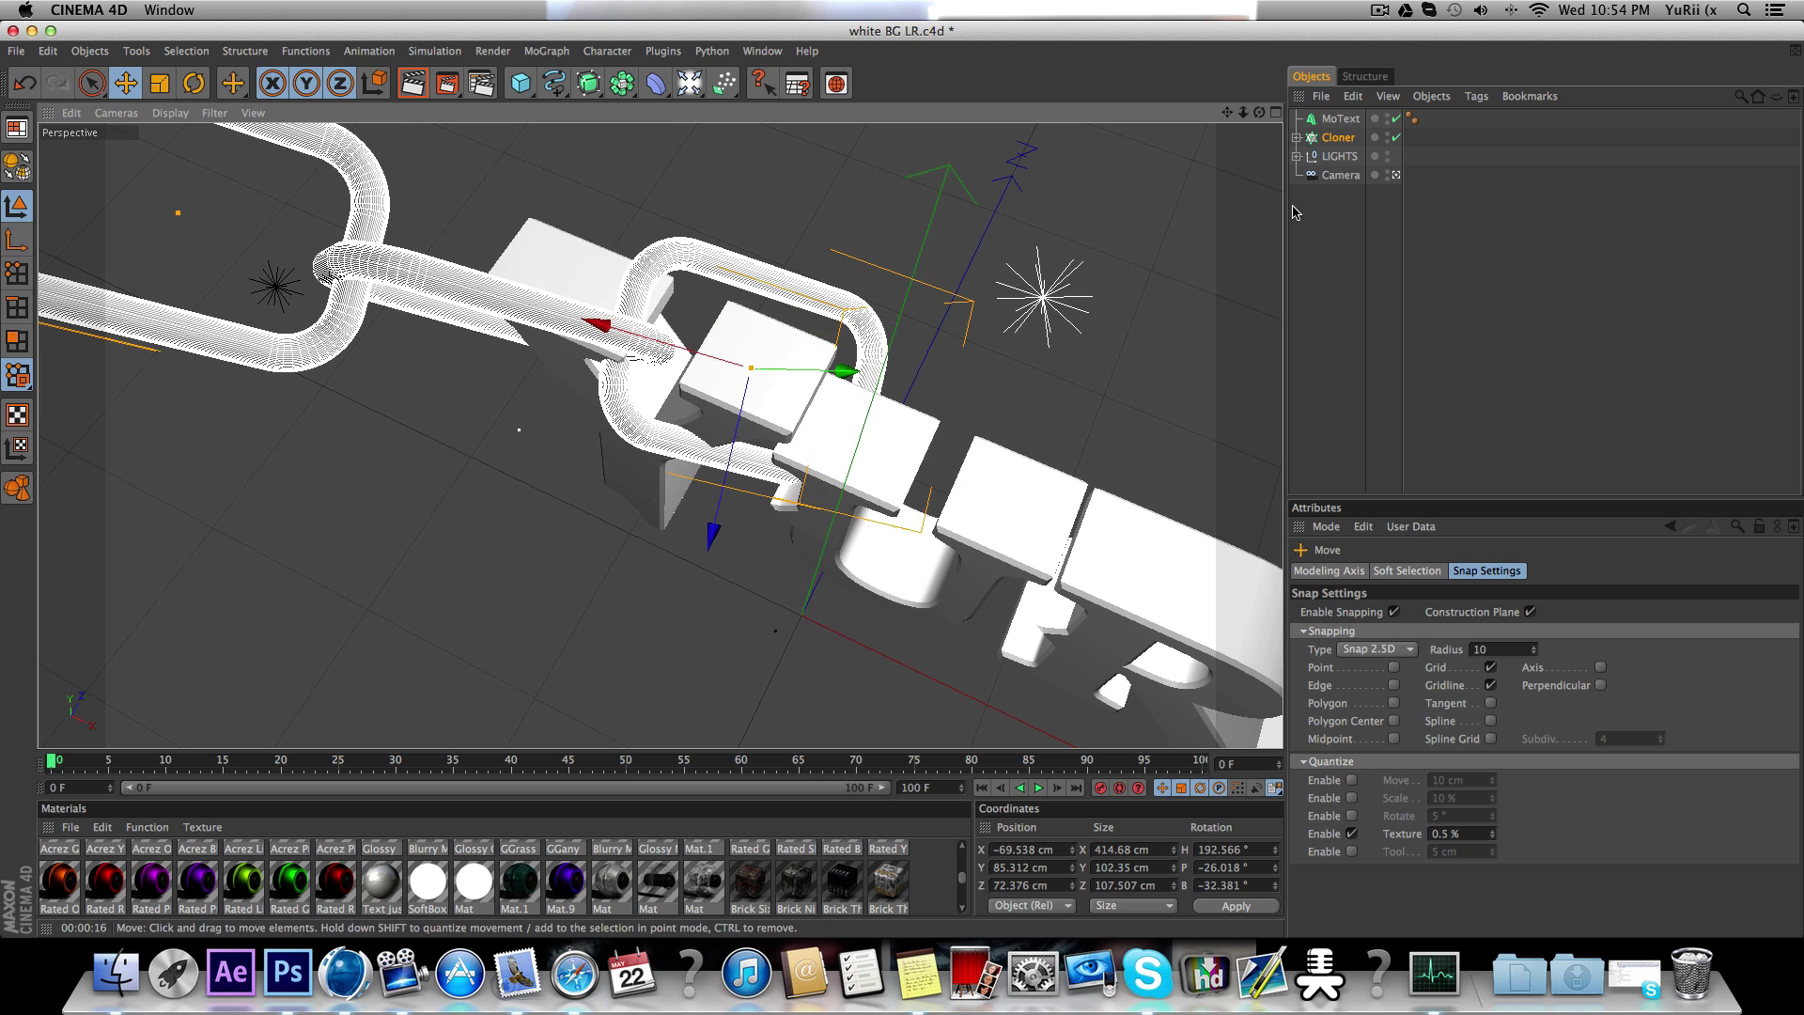
mouse_move(1273, 123)
left_mouse_down()
mouse_move(789, 440)
mouse_move(695, 335)
left_mouse_up()
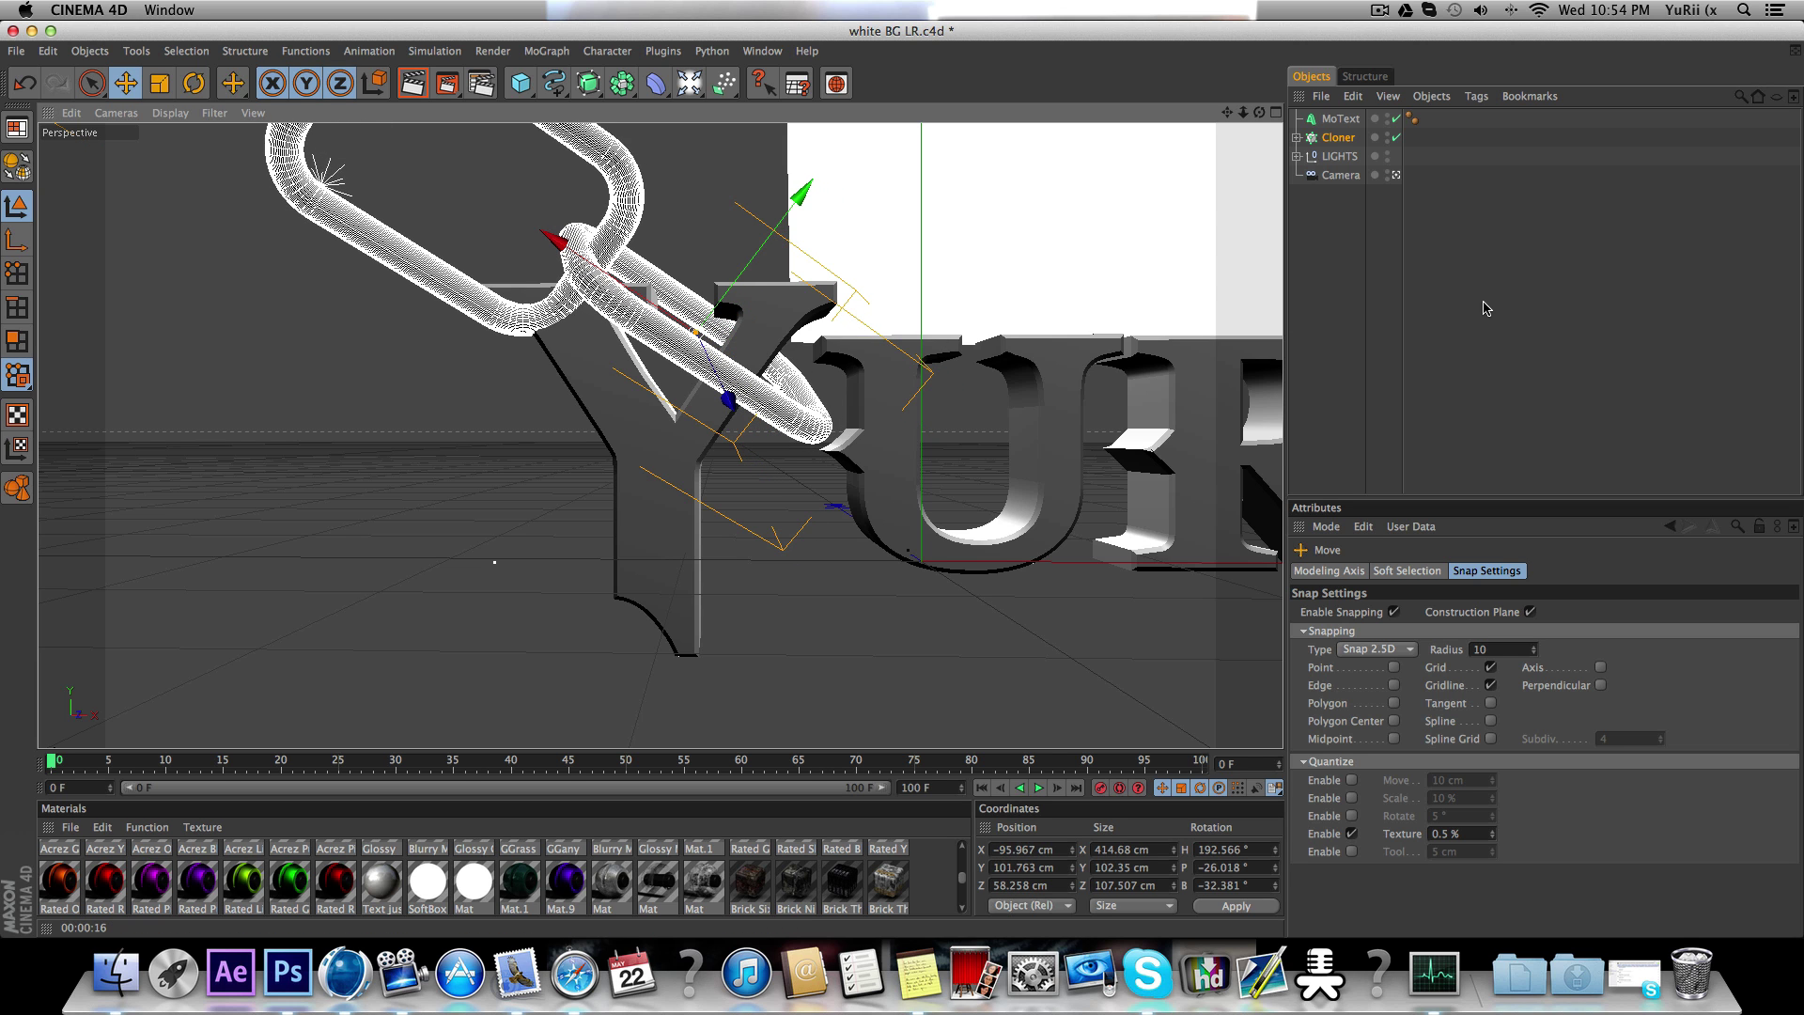
left_click(1336, 286)
key("r")
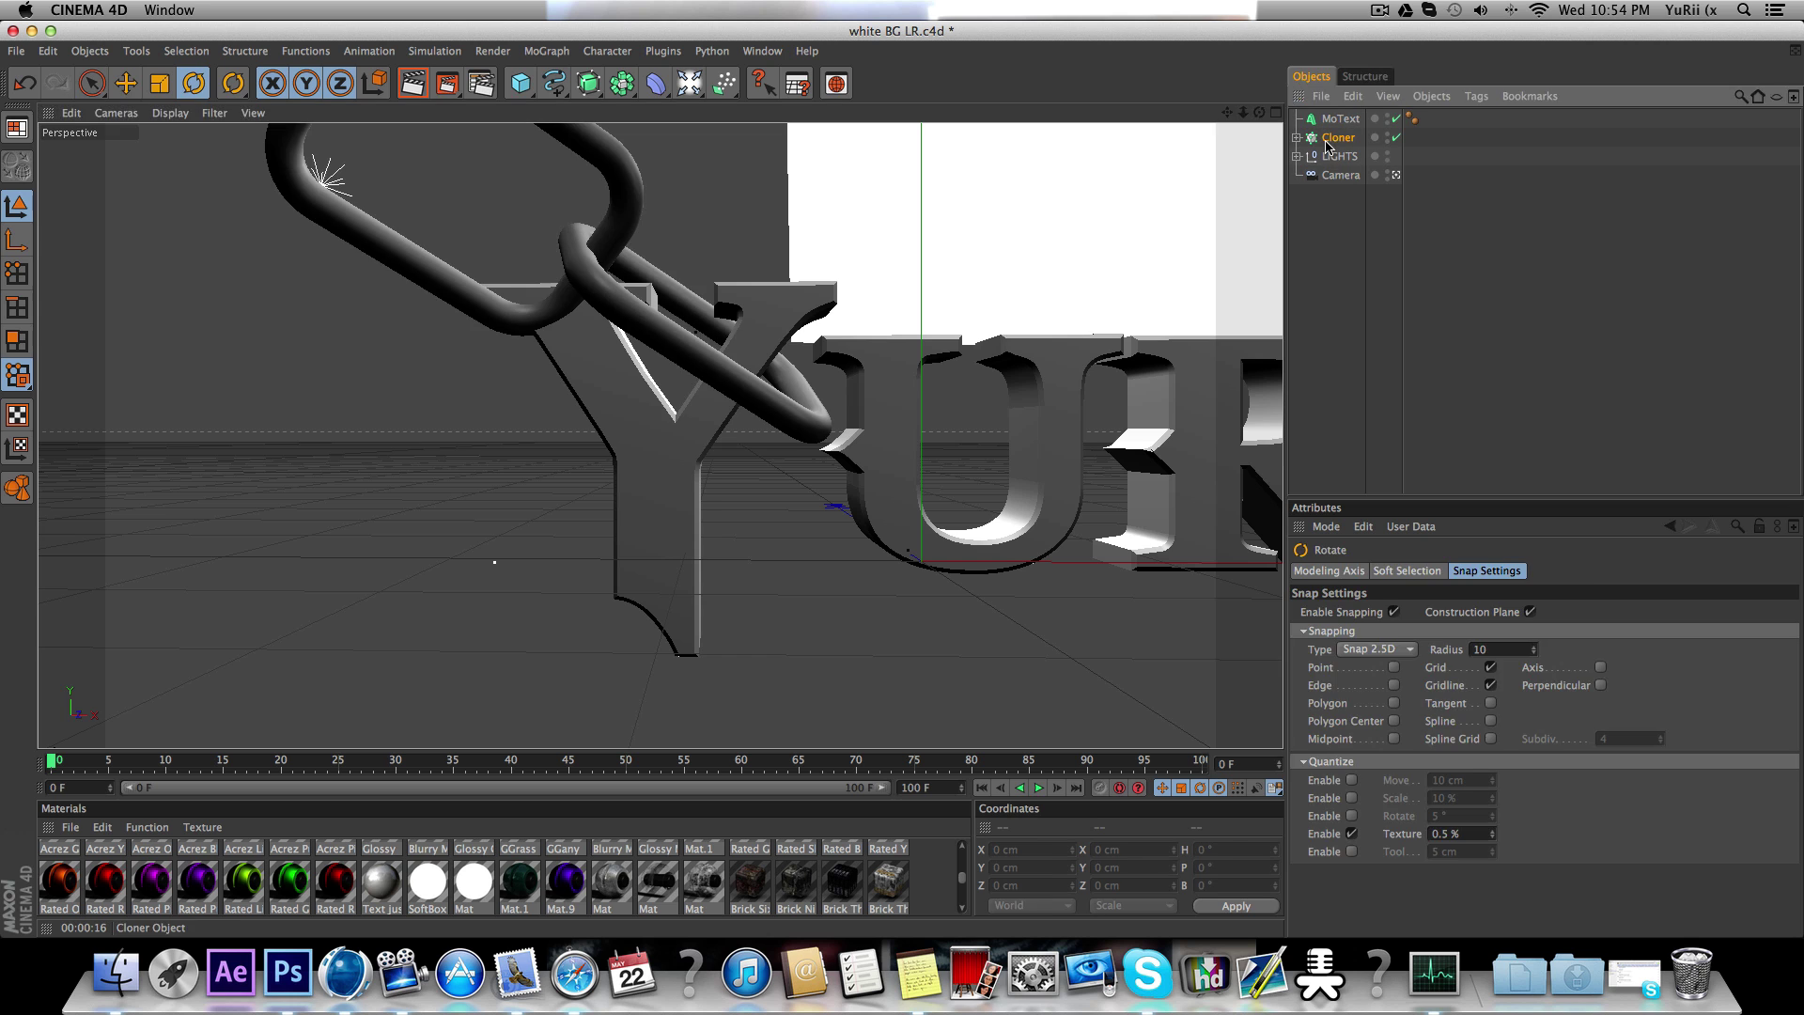
Step: Bank the chain Cloner to about -44.86°, then deselect it and reframe the view on the text
left_click(420, 258)
left_click_drag(625, 275, 653, 285)
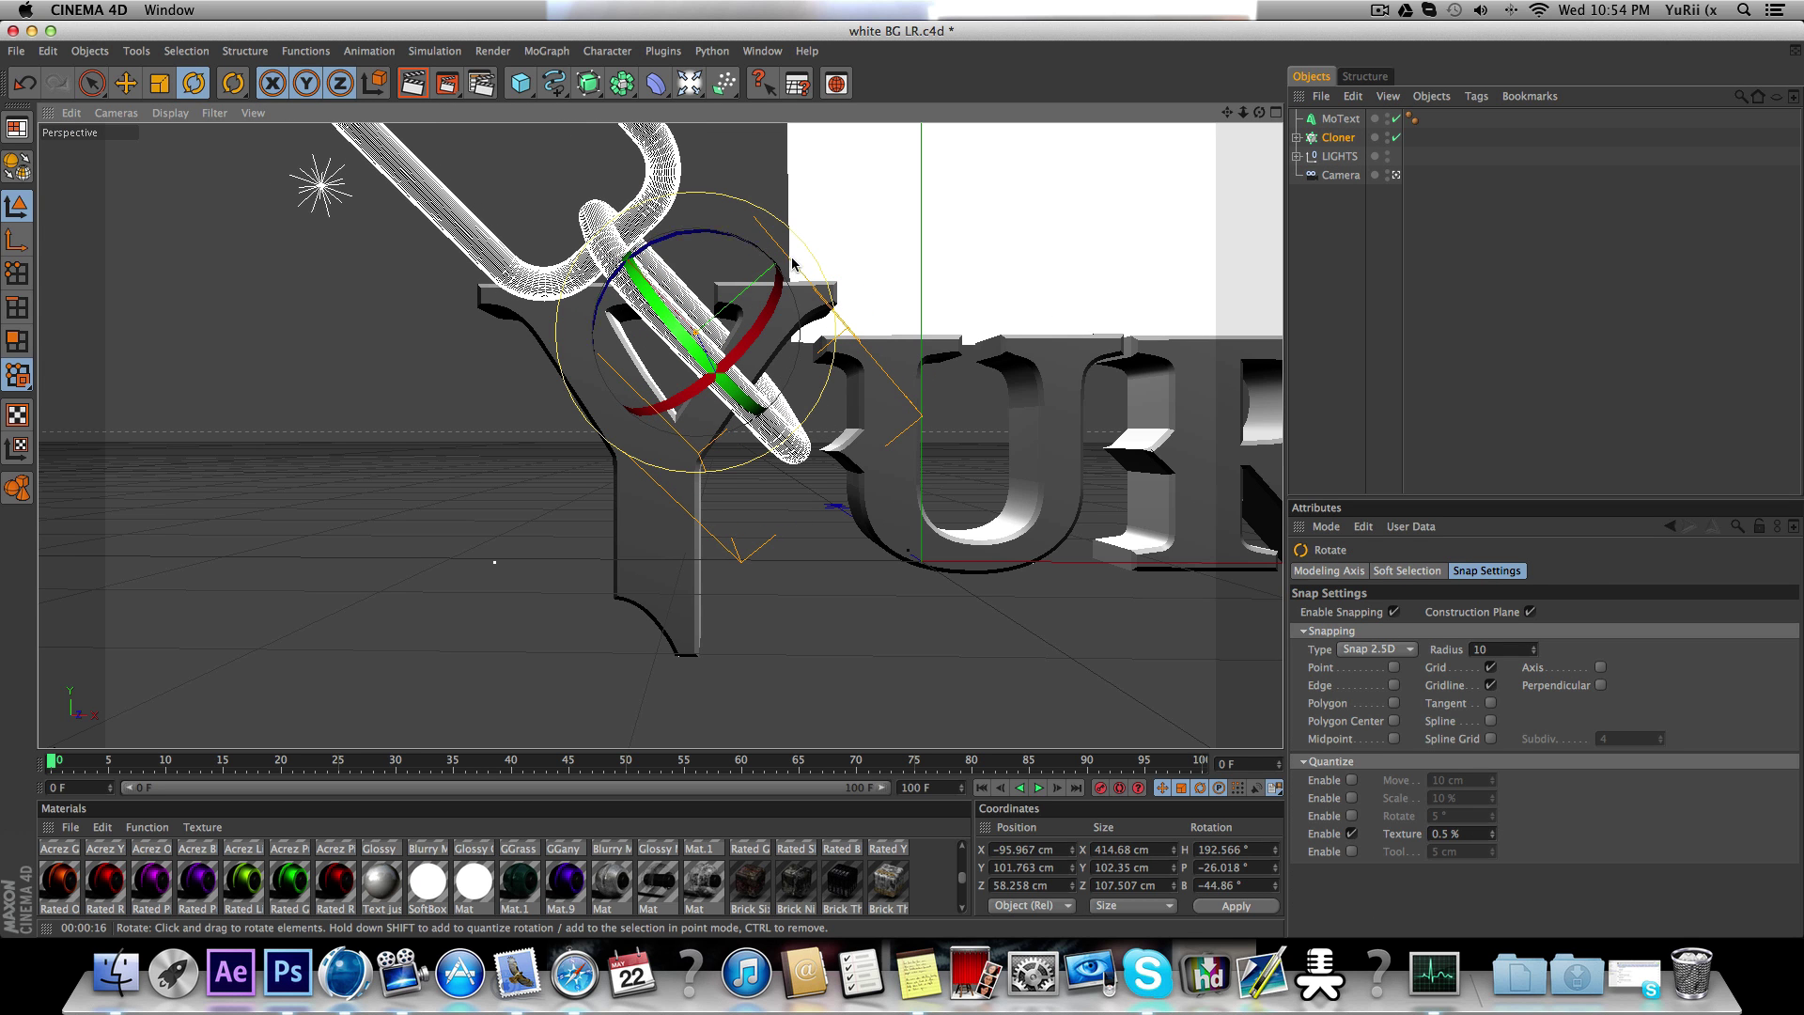
left_click(128, 83)
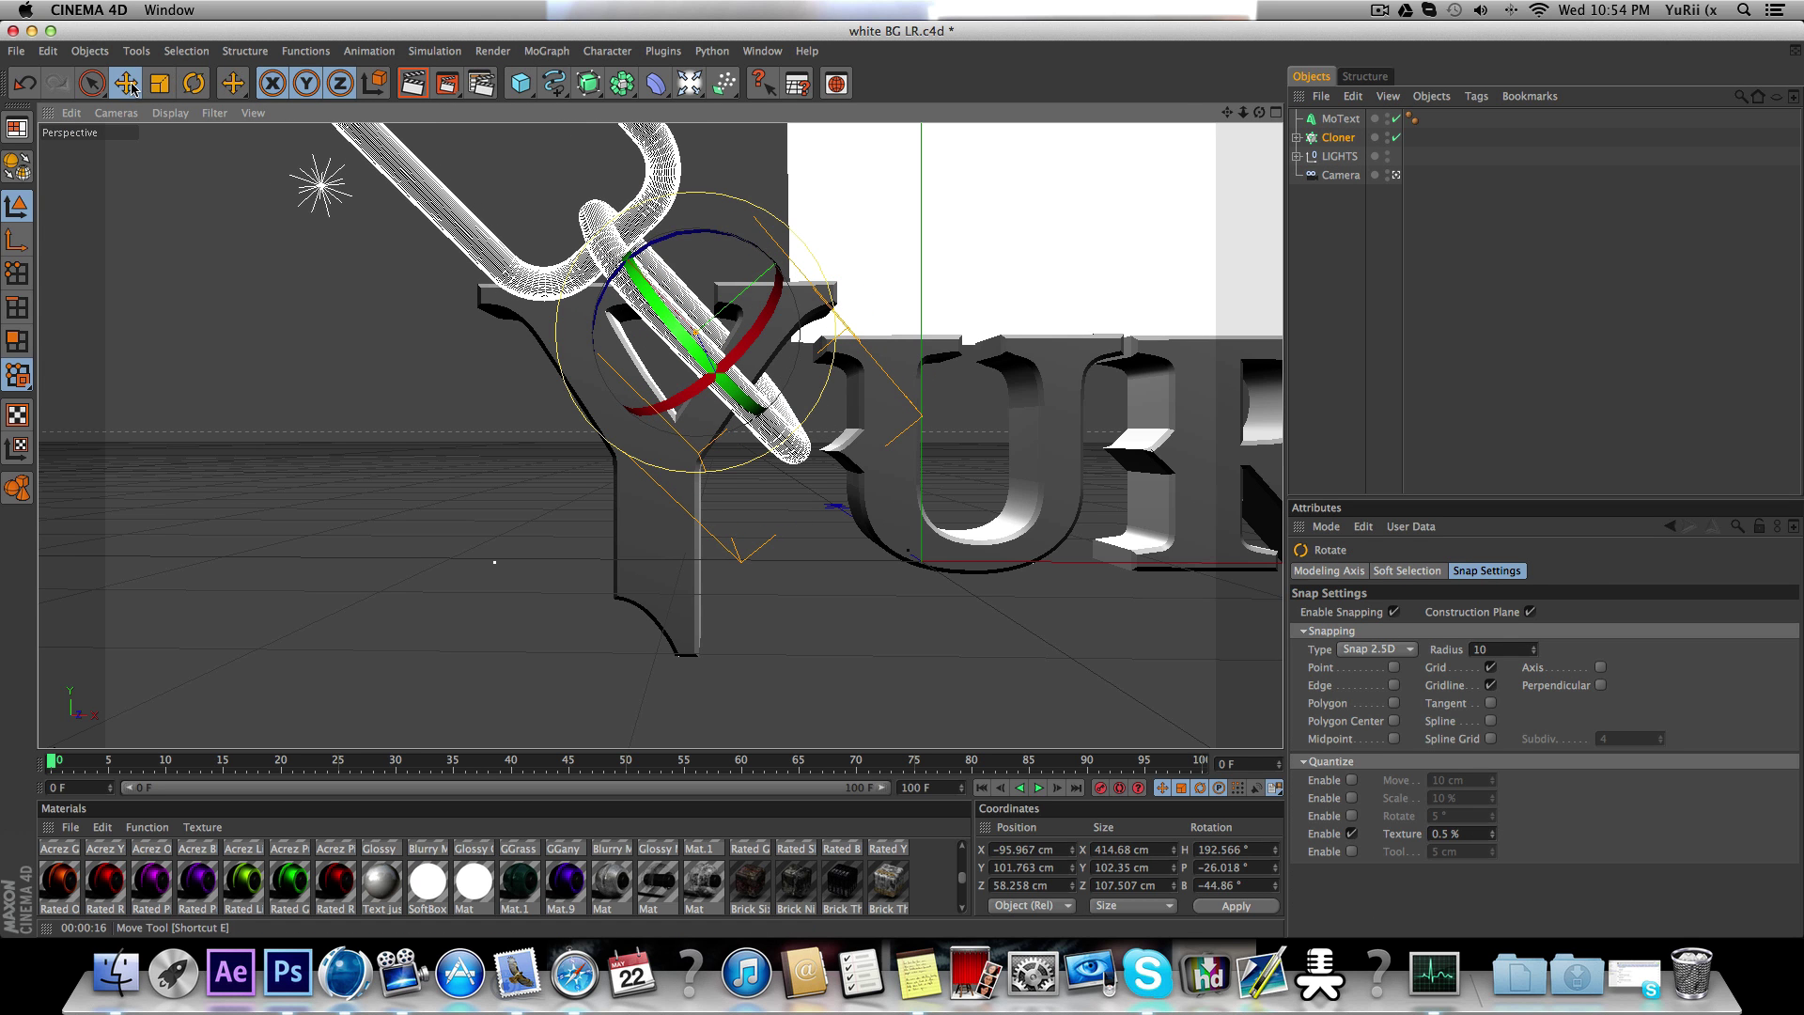
left_click(1325, 290)
left_click_drag(1252, 121, 1059, 120)
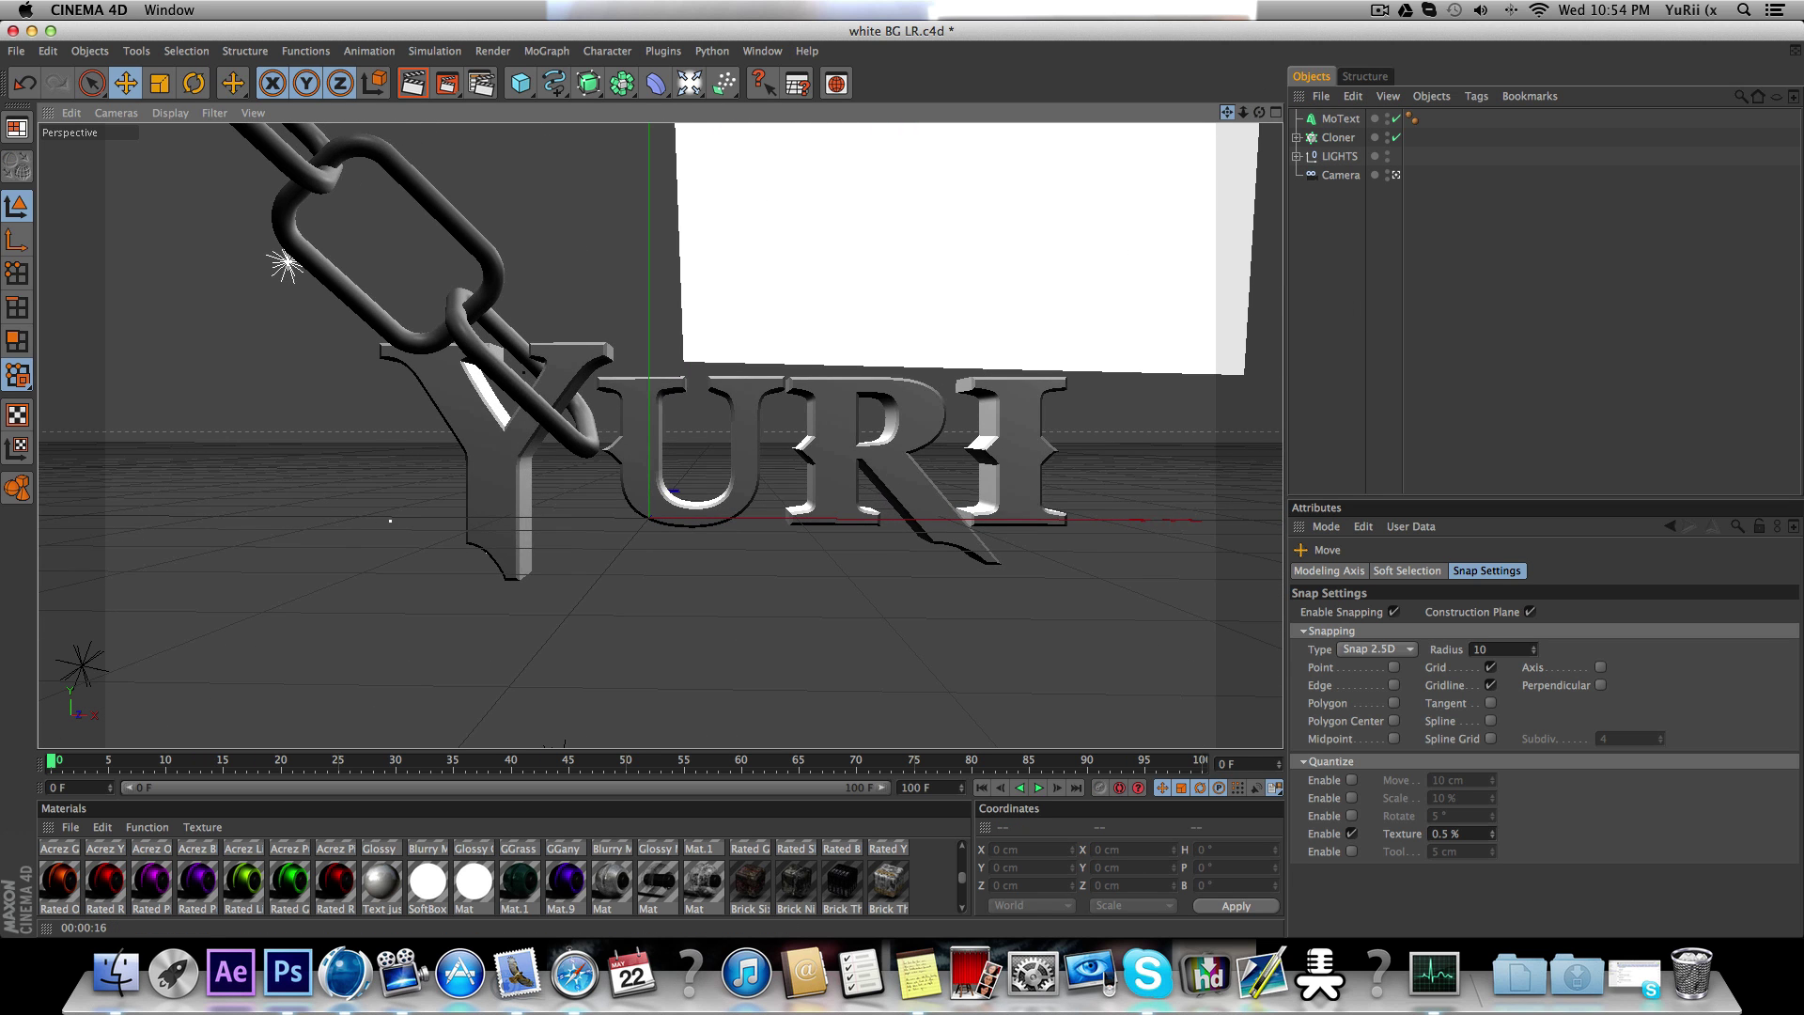
left_click_drag(1238, 121, 1246, 121)
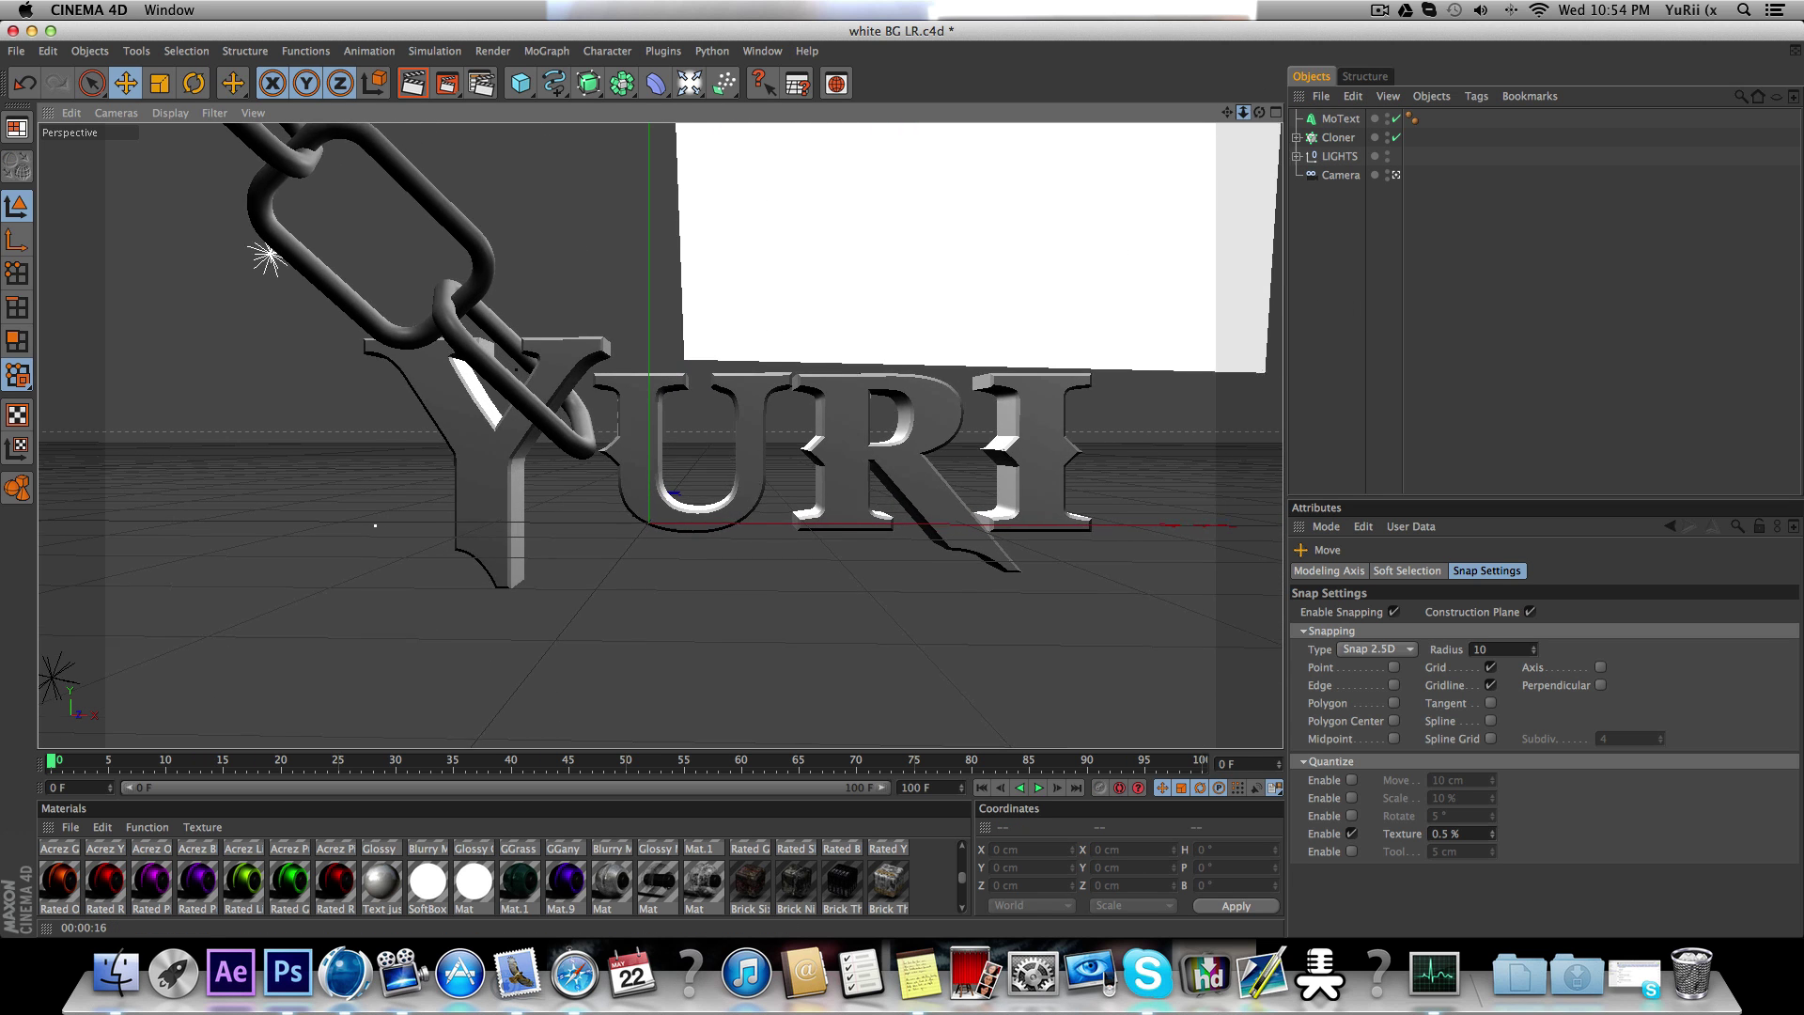
Step: Render the active perspective view of the chain hooked through the Y of YURI
left_click(418, 84)
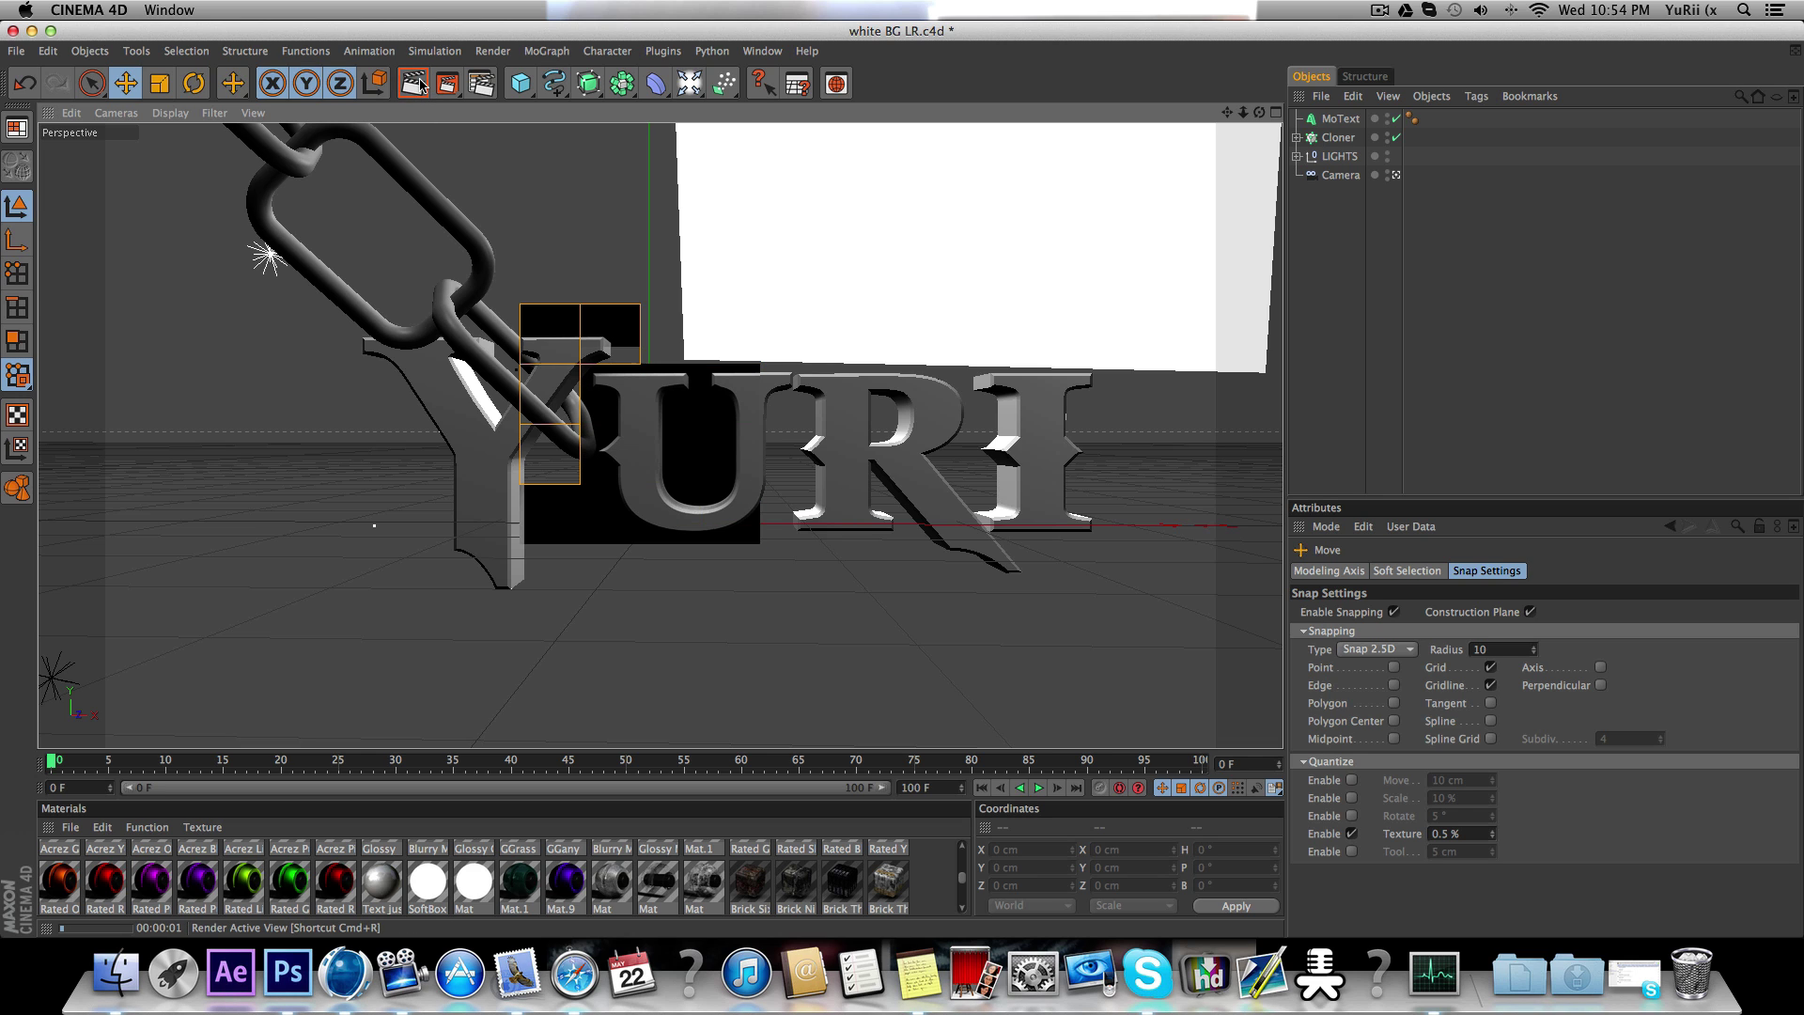